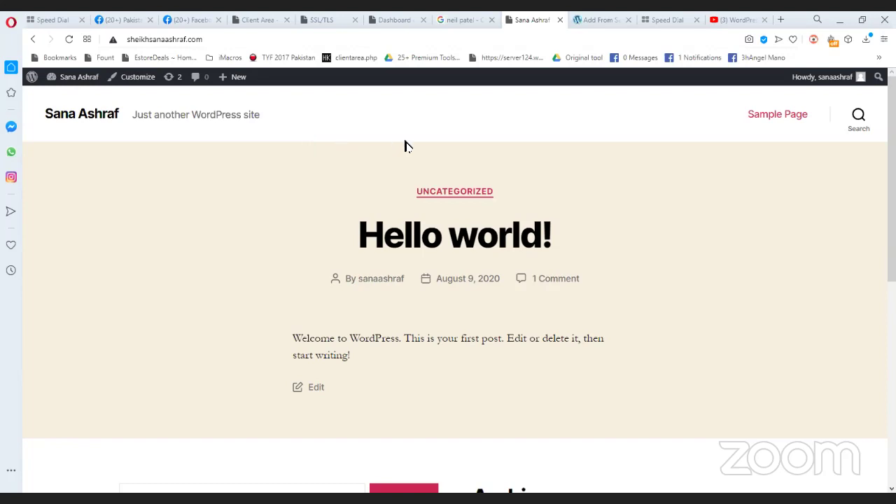
Step: Search Google for 'cloudflare' in a new tab and open the official cloudflare.com site
left_click(782, 17)
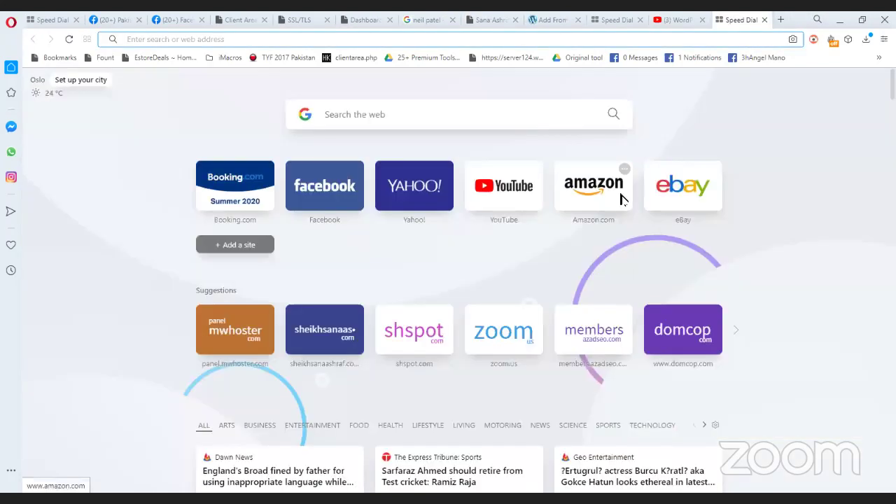
type("cloudflare")
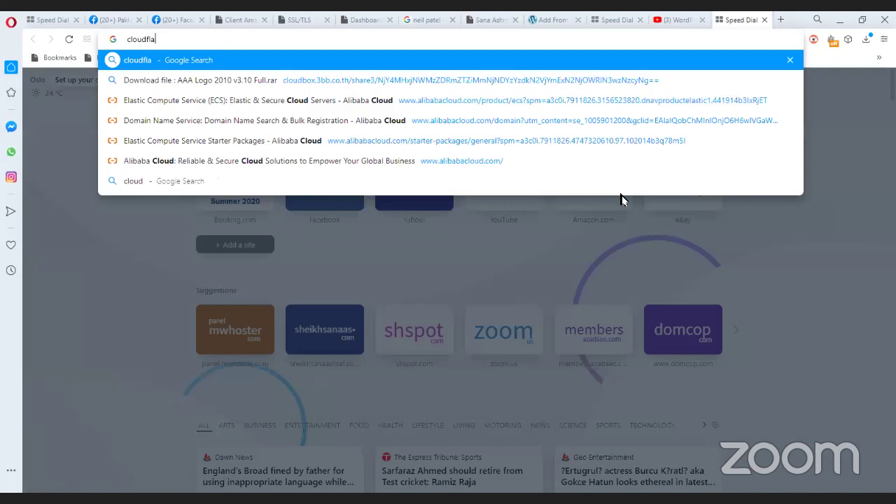
key("Return")
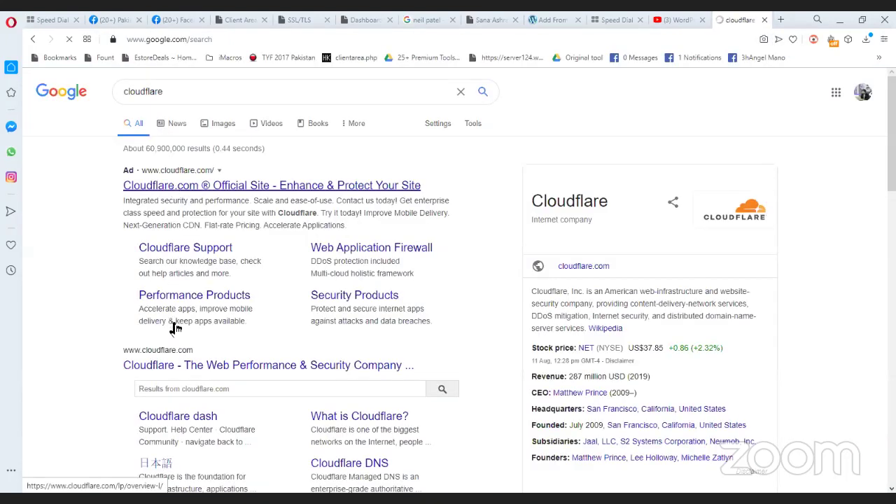
left_click(337, 238)
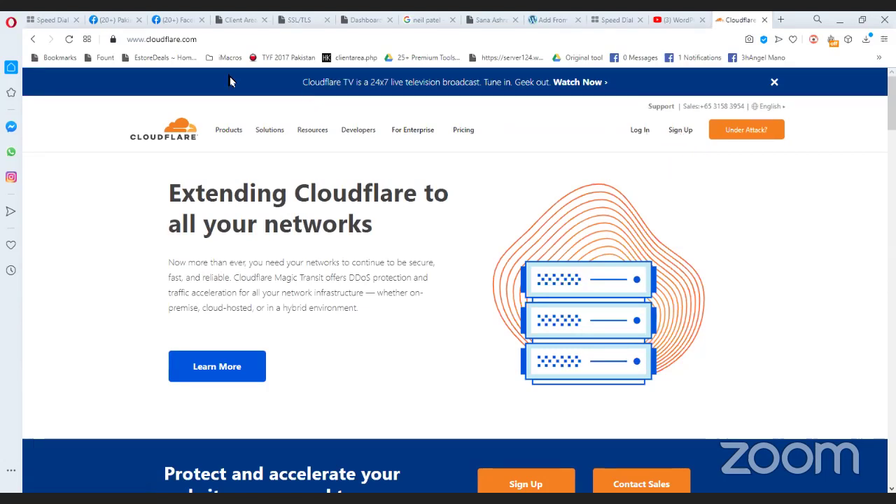
Step: Sign up for a Cloudflare account with an email address and a password passing all checks
left_click(682, 133)
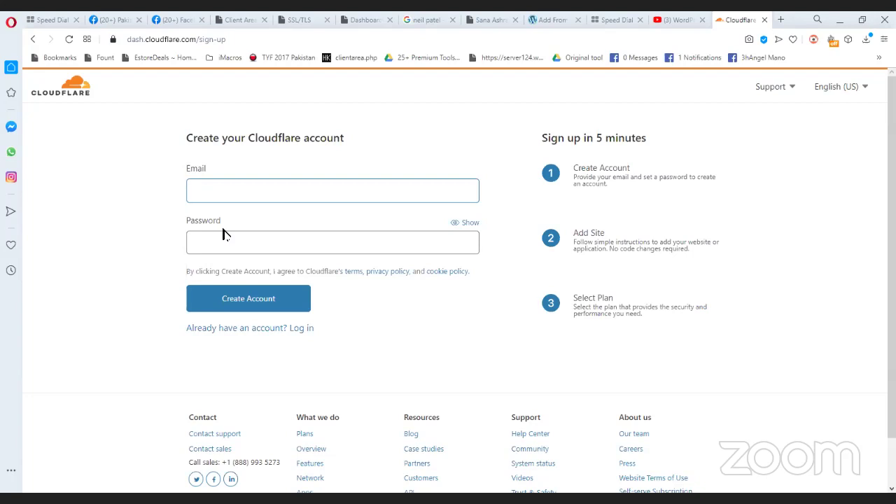
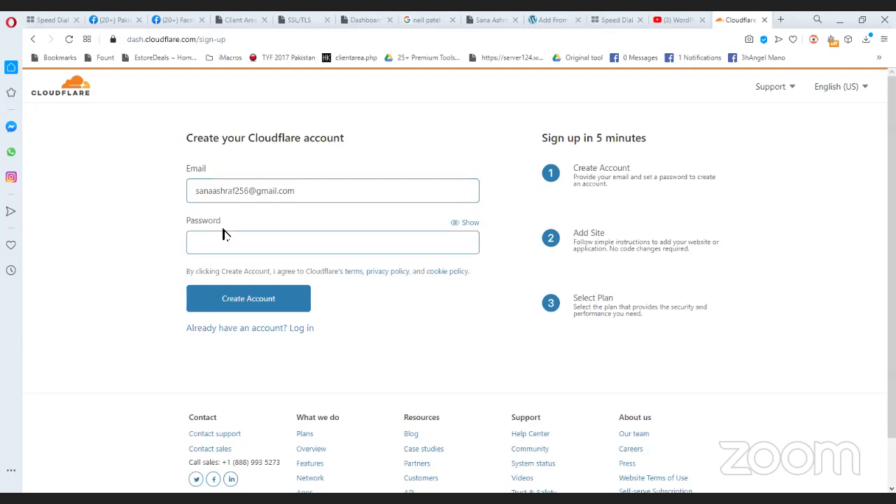
key("BackSpace")
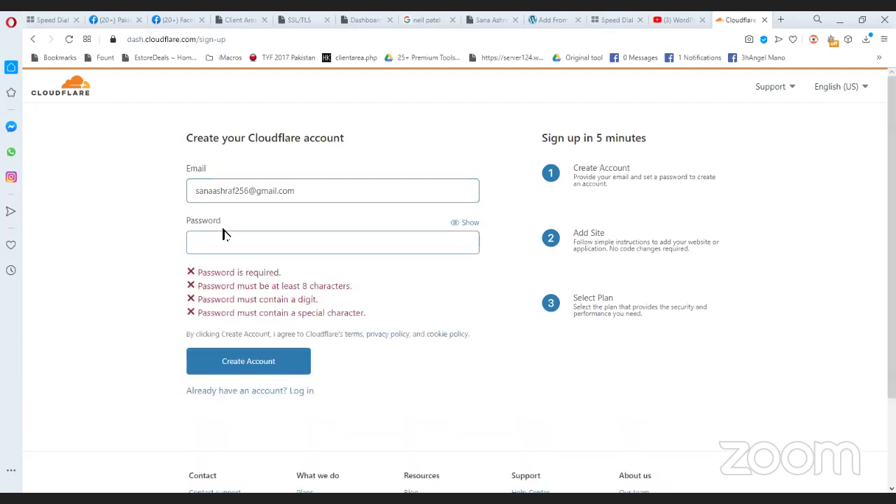
key("ctrl+a")
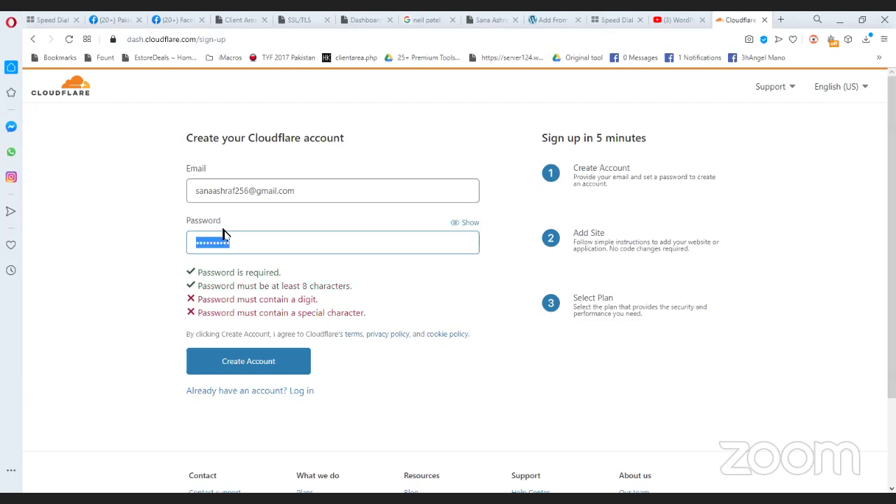
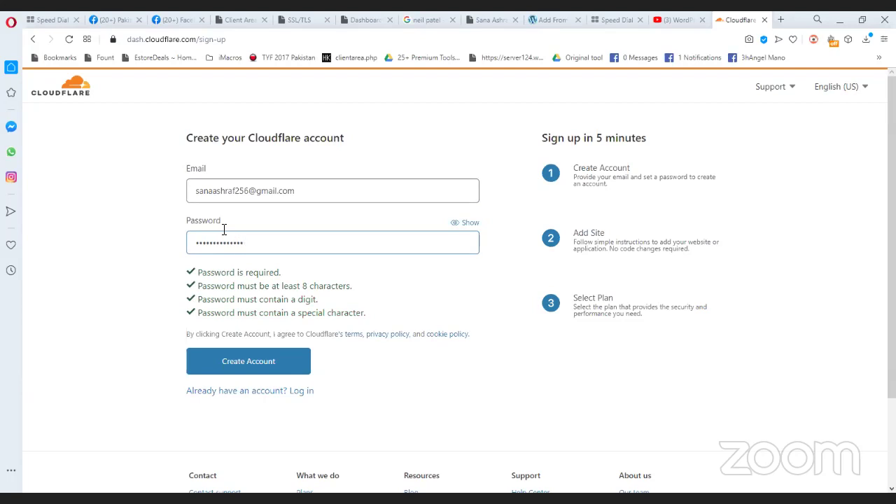
left_click(266, 361)
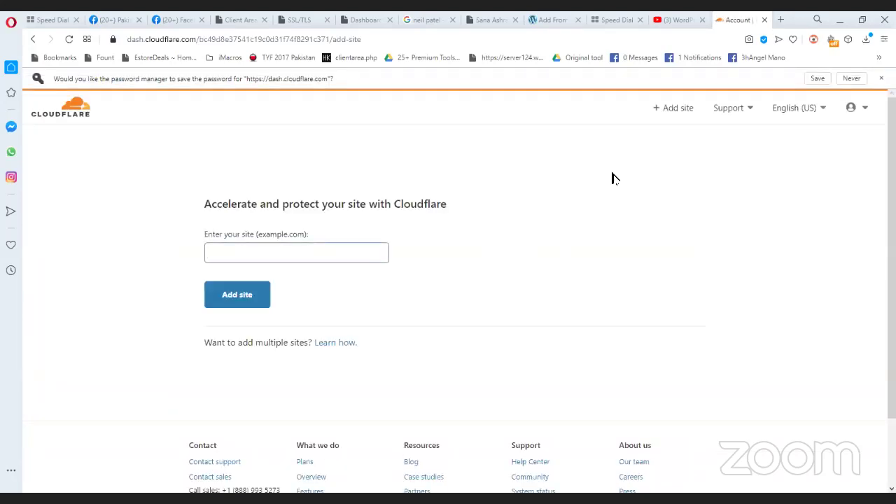
Step: Save the new password in the browser and copy the WordPress site's web address
left_click(815, 78)
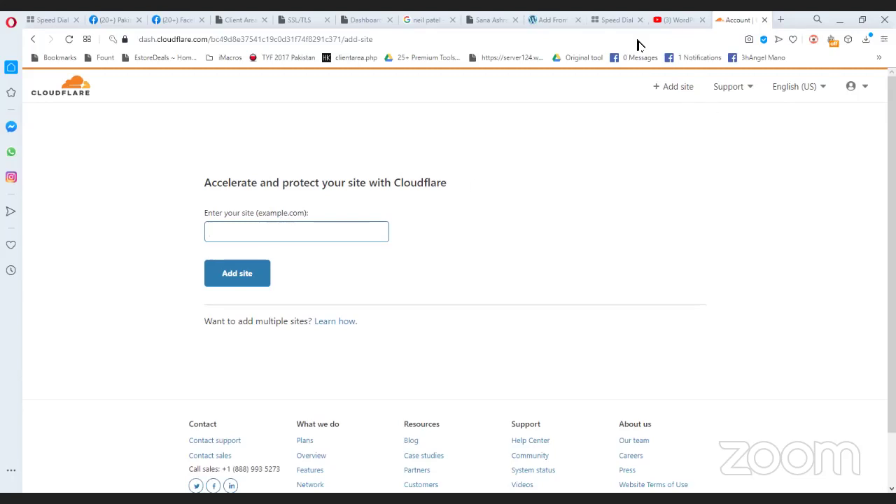
left_click(496, 19)
left_click_drag(226, 39, 116, 40)
key("ctrl+c")
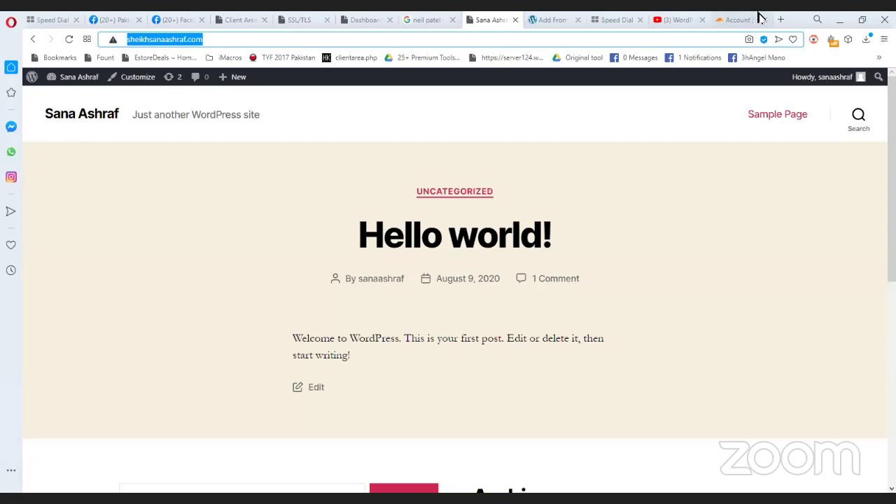
left_click(739, 19)
left_click(333, 228)
key("ctrl+v")
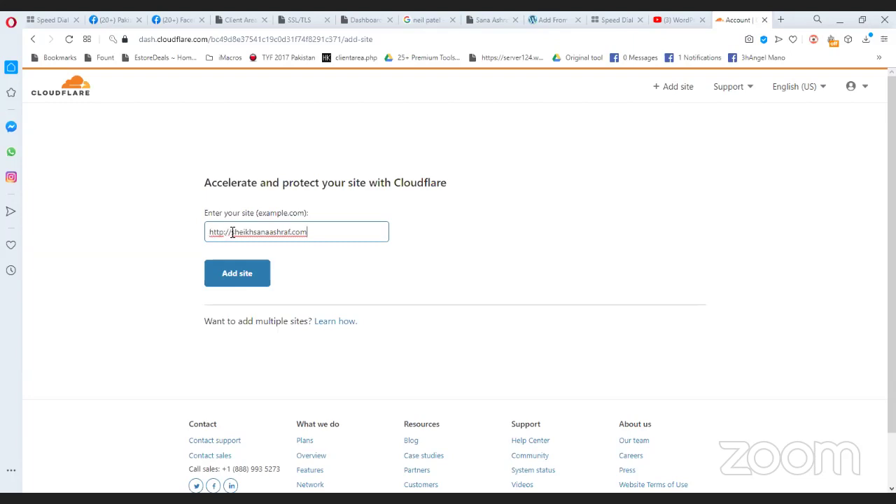
left_click_drag(232, 233, 185, 234)
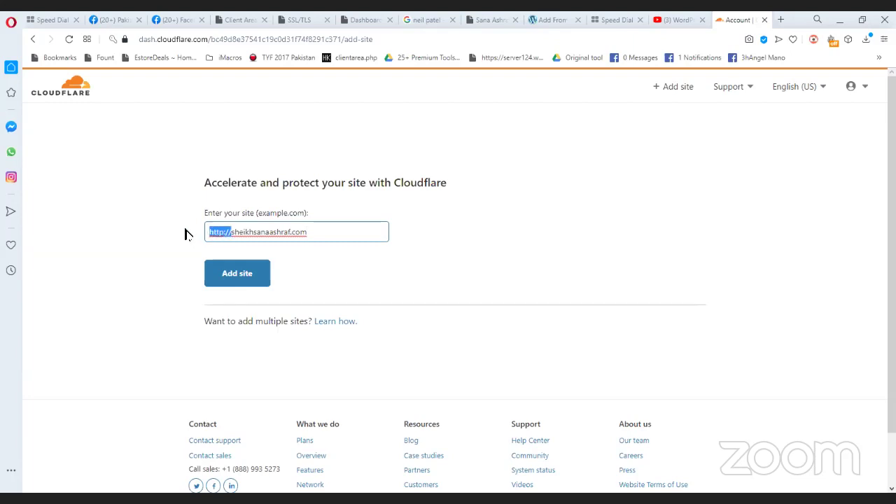
key("BackSpace")
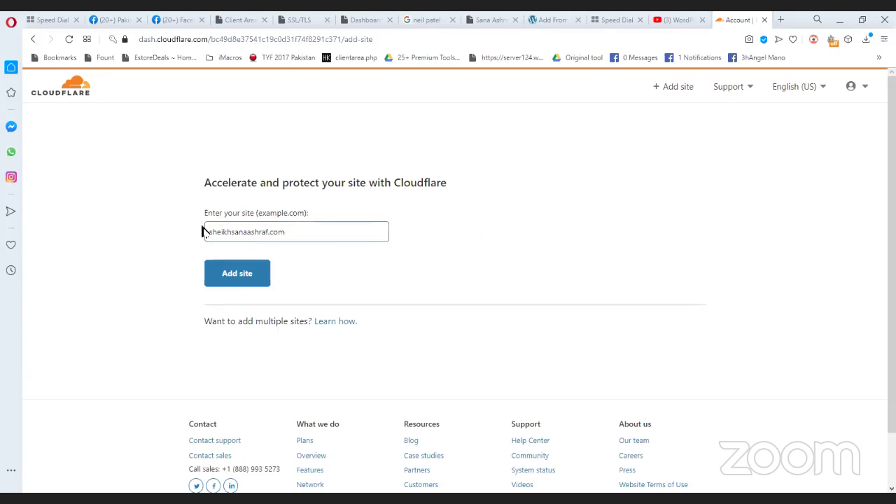
left_click(228, 277)
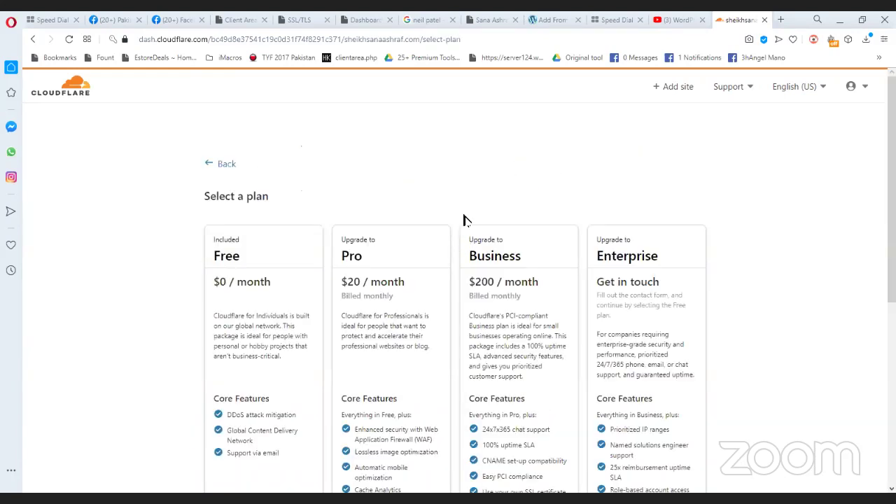
Step: Select and confirm Cloudflare's Free plan
scroll(462, 238, "down", 3)
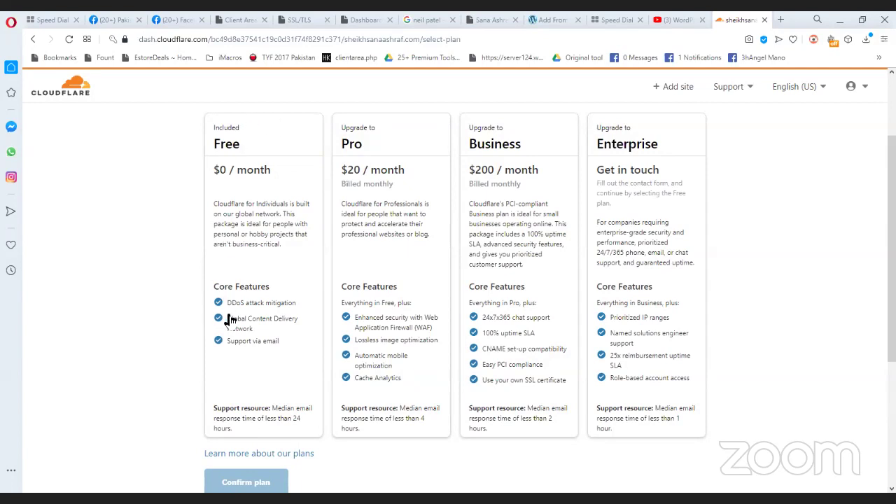
left_click(274, 143)
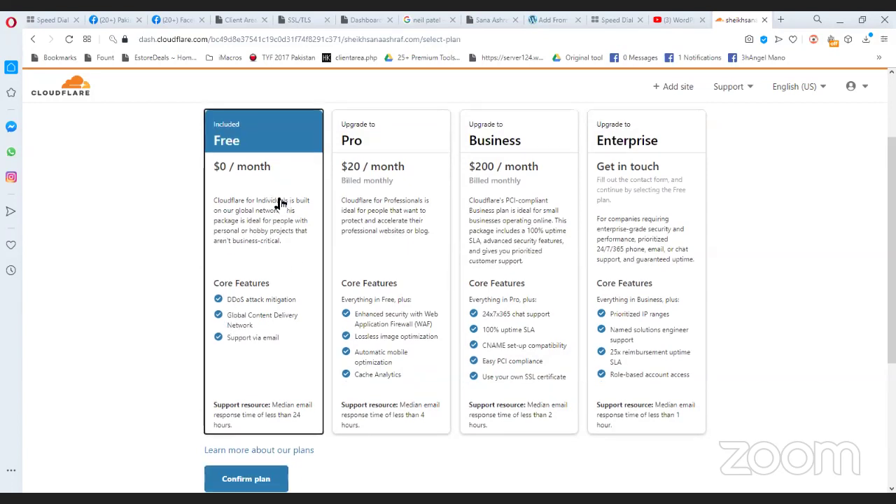
scroll(280, 203, "down", 2)
left_click(266, 314)
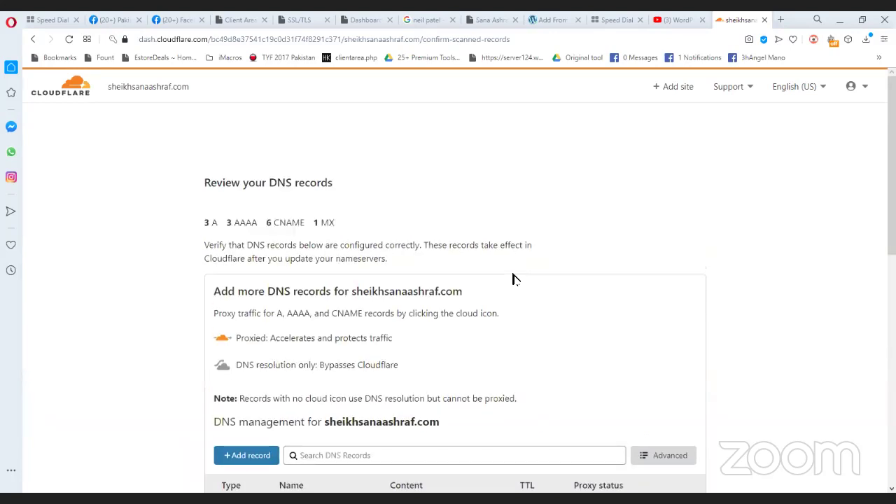
Step: Review the scanned DNS records and continue to the nameserver instructions
scroll(514, 280, "down", 3)
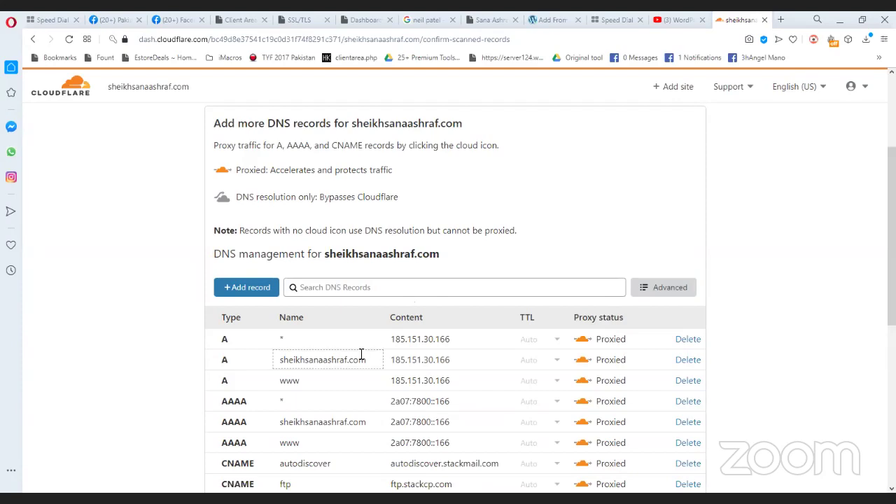
scroll(414, 352, "down", 4)
scroll(380, 380, "up", 6)
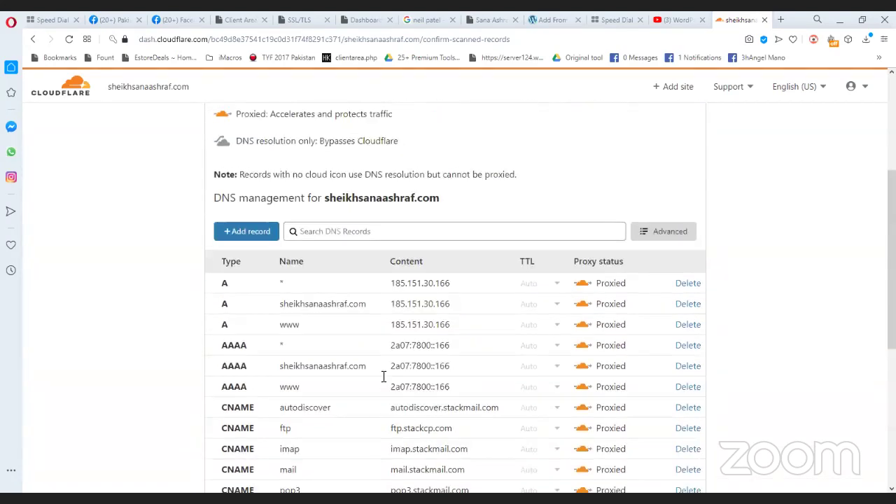
scroll(291, 312, "down", 7)
scroll(245, 280, "up", 4)
scroll(284, 220, "down", 2)
scroll(221, 316, "down", 2)
left_click(259, 254)
scroll(496, 244, "down", 3)
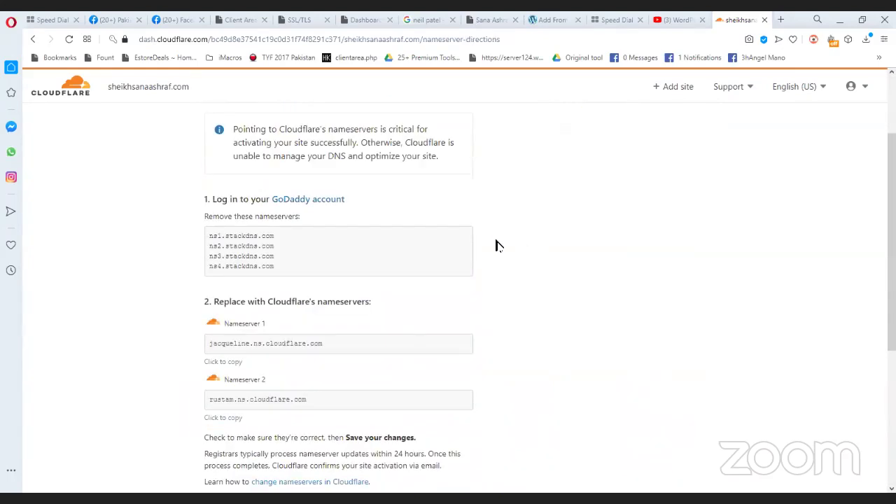
scroll(376, 266, "down", 2)
scroll(223, 189, "up", 1)
left_click_drag(255, 264, 203, 235)
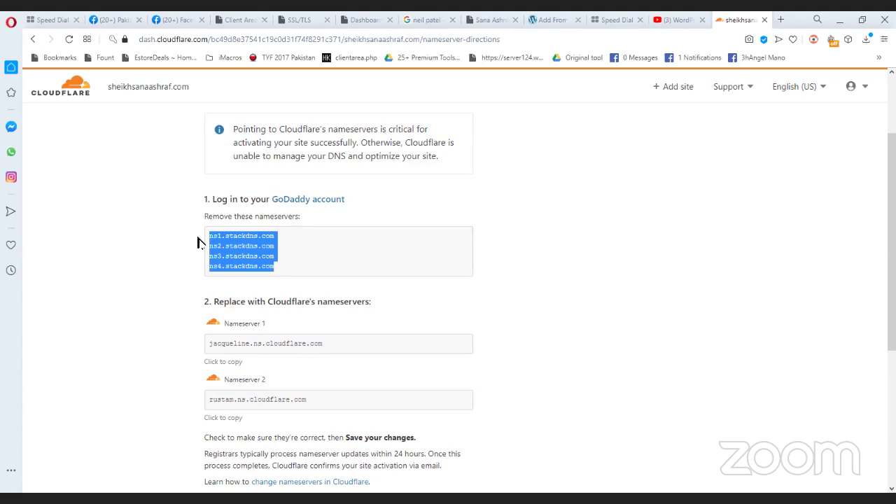
left_click(188, 233)
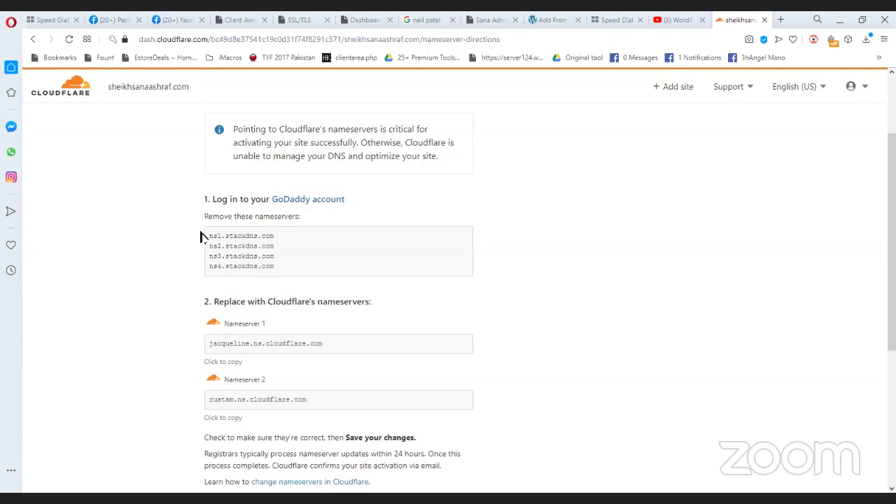
left_click_drag(201, 219, 307, 218)
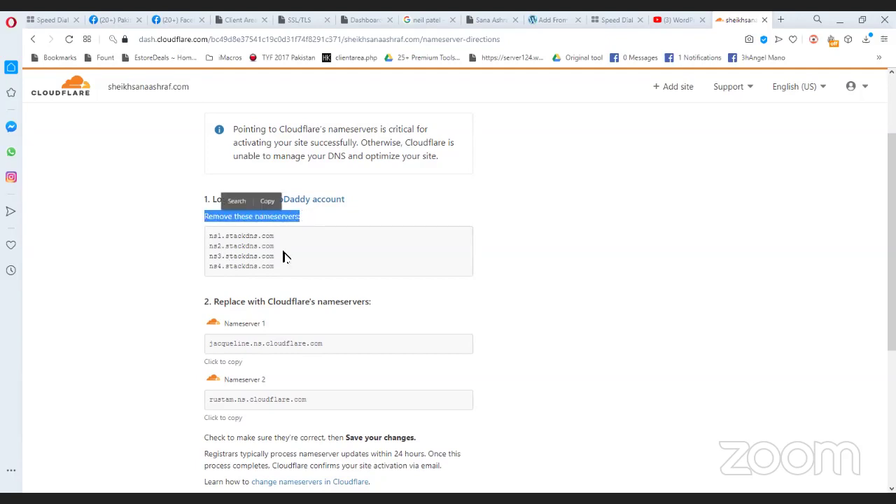
left_click_drag(212, 302, 380, 294)
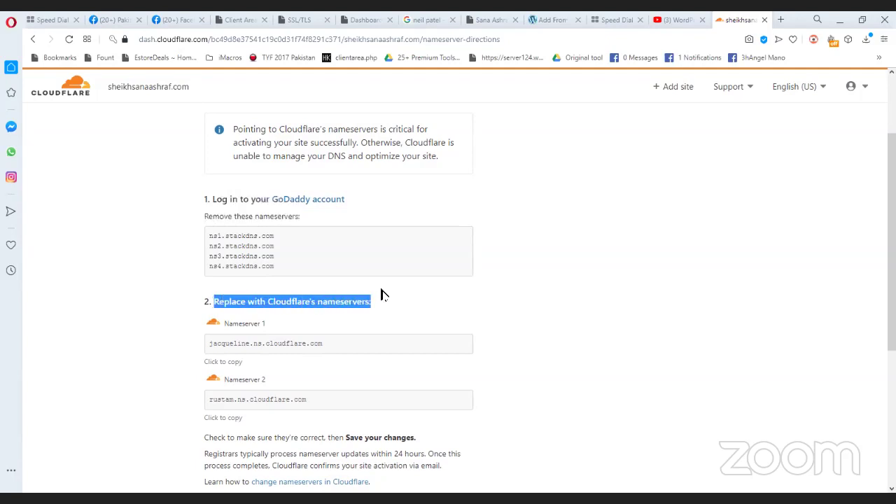
left_click(442, 323)
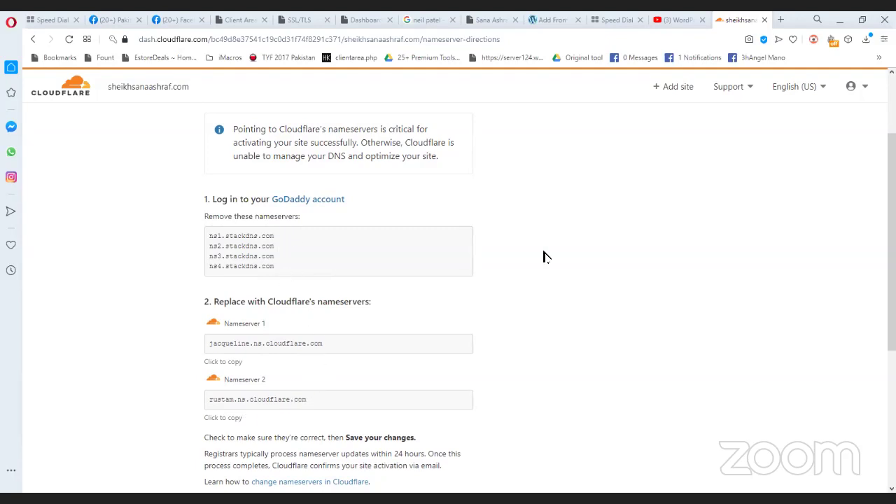
scroll(560, 248, "down", 3)
scroll(494, 279, "up", 3)
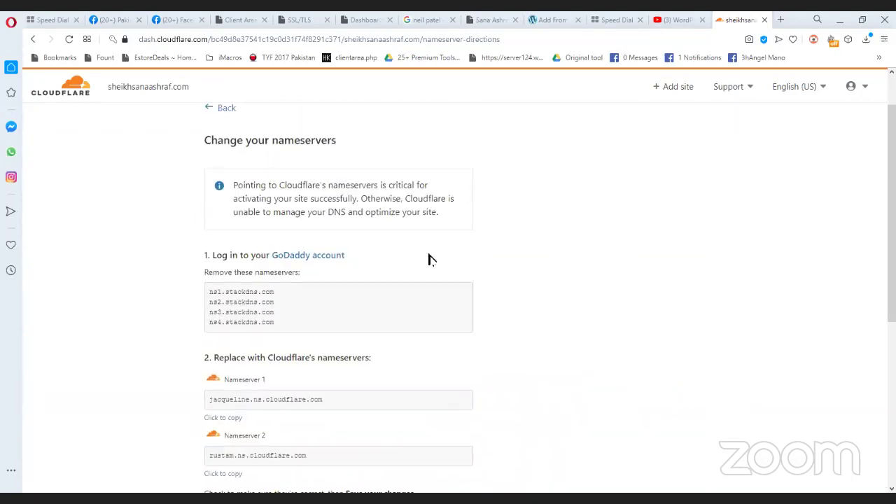
scroll(428, 256, "down", 3)
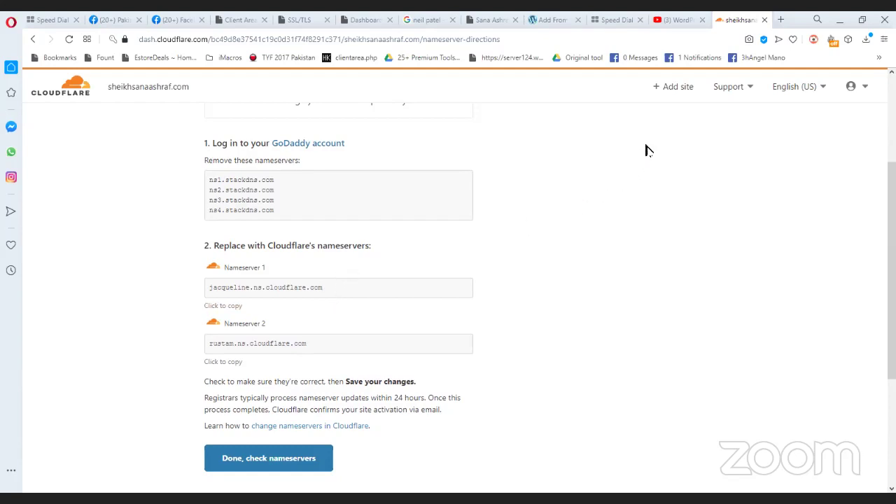
Step: Load the GoDaddy products page in a new tab, reloading the list after an error
left_click(778, 21)
type("go")
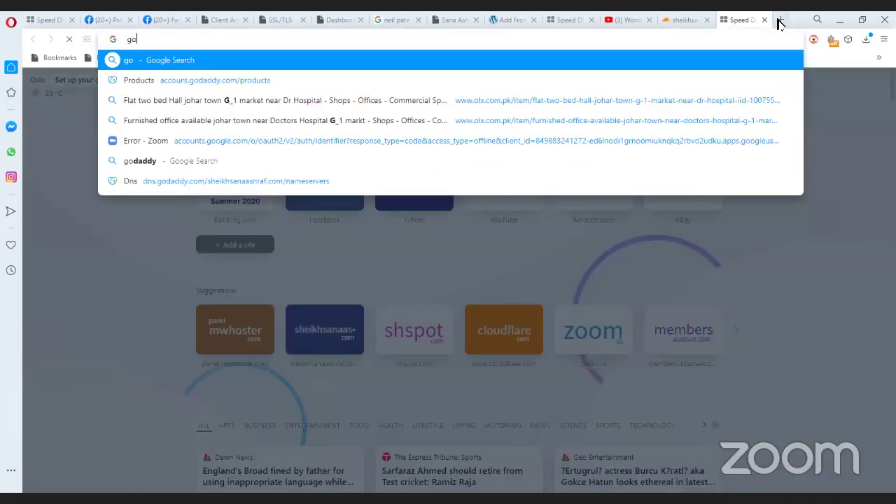
type("da")
key("Down")
key("Return")
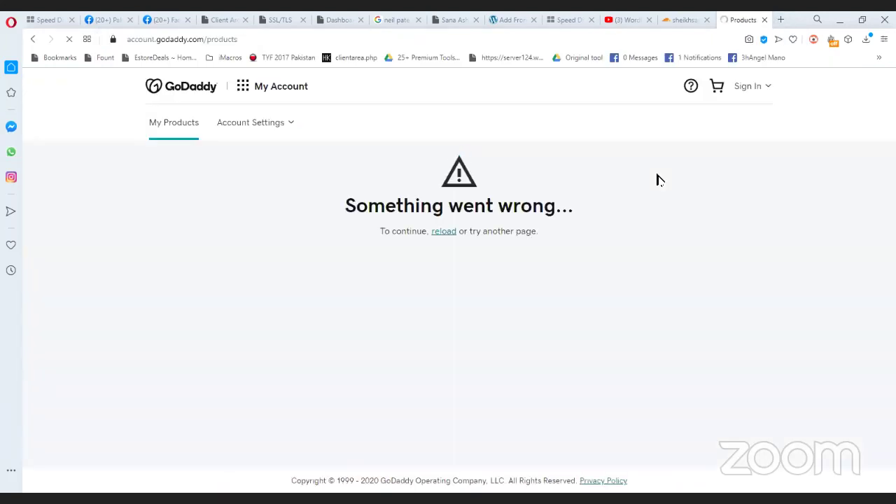
left_click(158, 130)
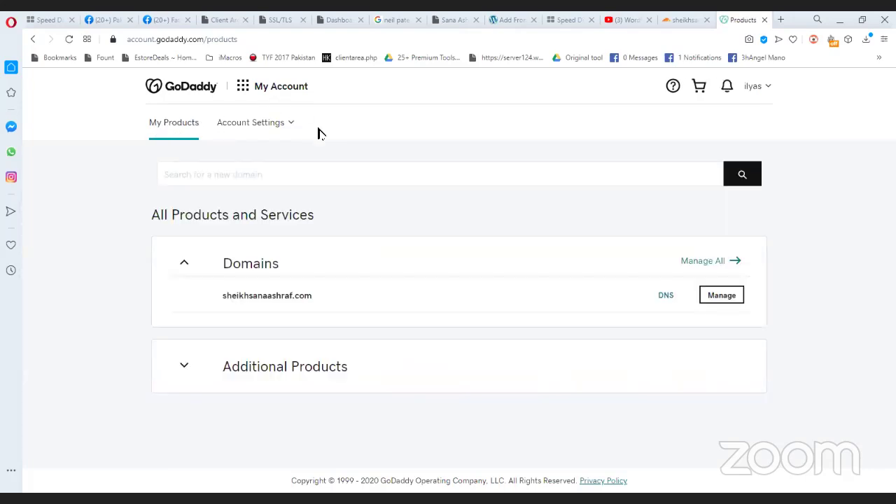
scroll(413, 218, "down", 2)
scroll(413, 218, "up", 2)
scroll(419, 234, "down", 2)
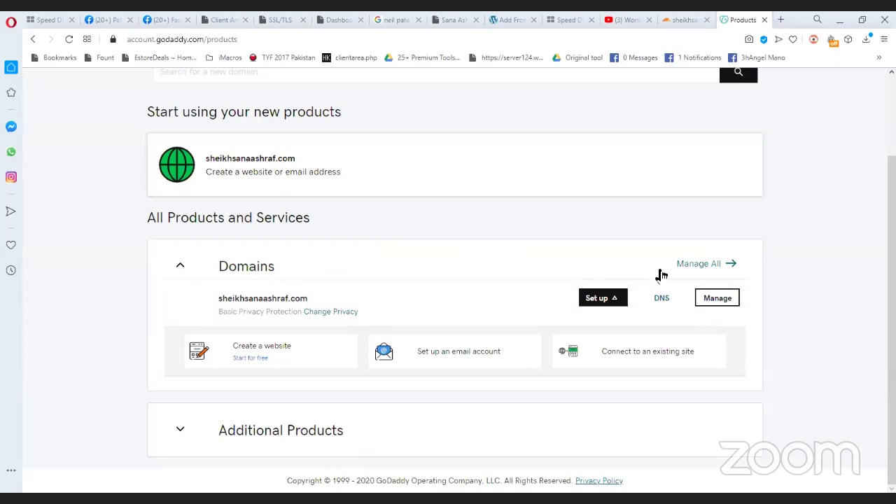
Step: Open the domain's DNS settings and start changing its nameservers
left_click(661, 299)
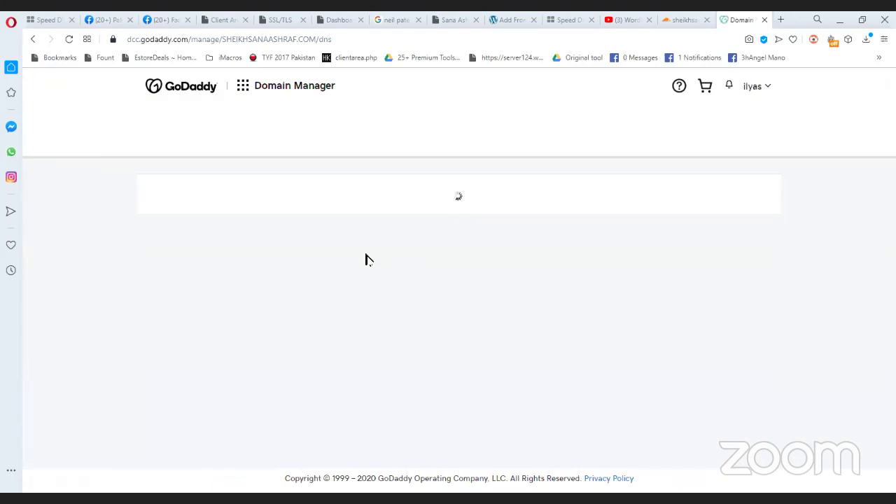
scroll(342, 254, "down", 2)
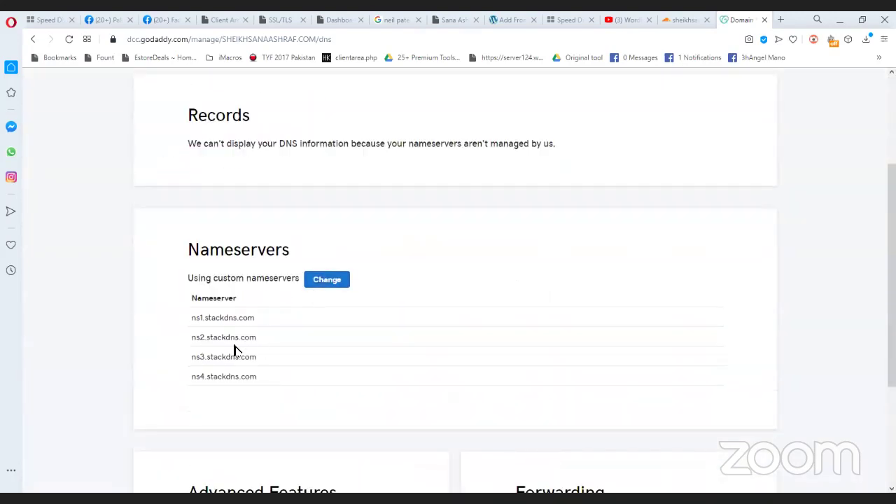
left_click(326, 279)
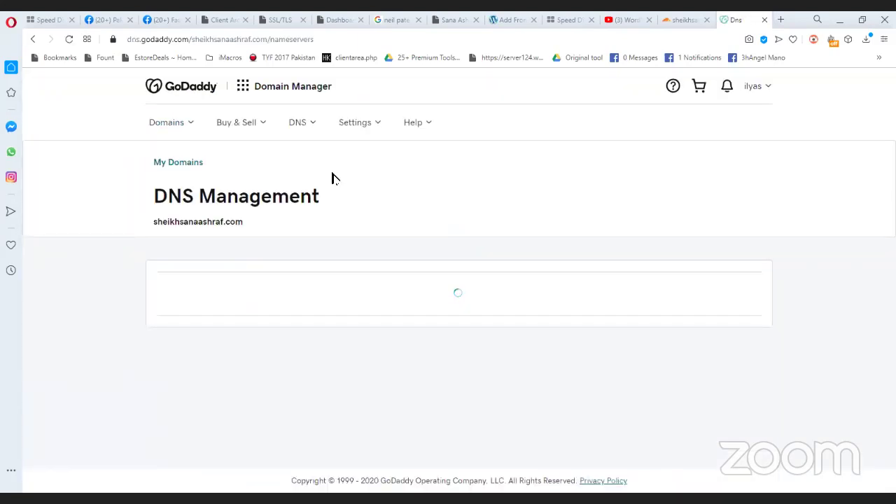
scroll(326, 183, "down", 2)
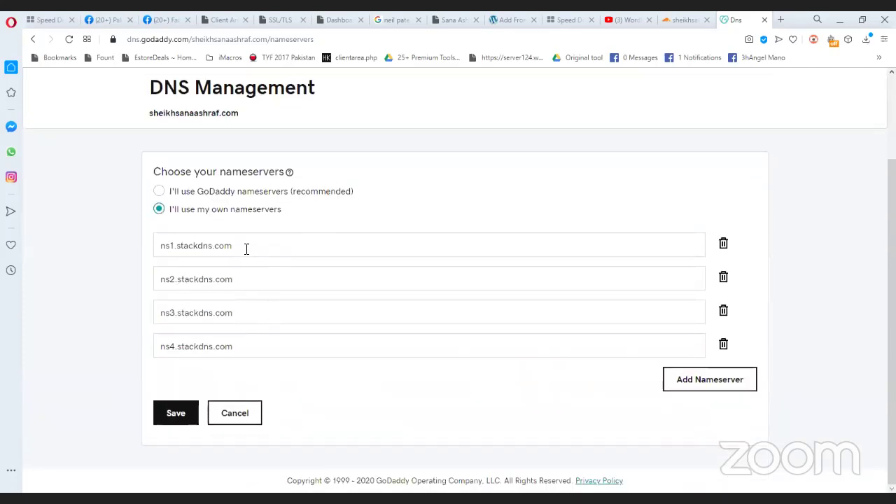
Step: Delete ns3 and ns4.stackdns.com and replace the first nameserver with jacqueline.ns.cloudflare.com
left_click(723, 344)
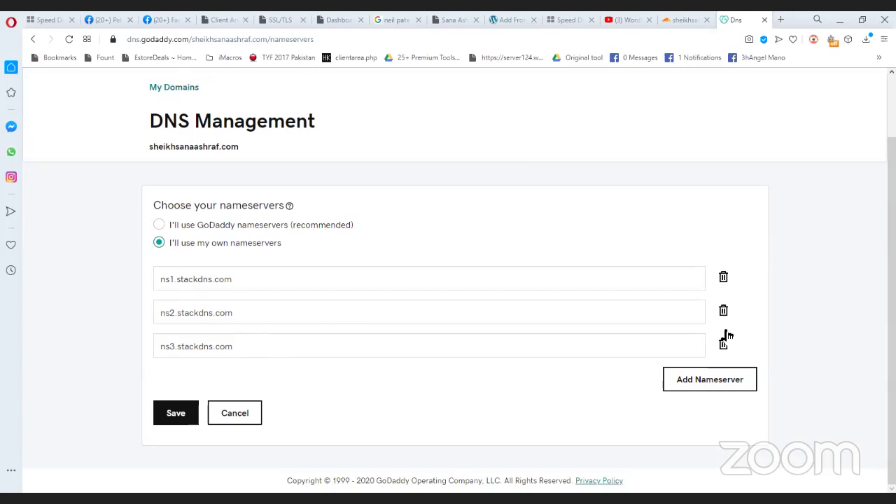
left_click(723, 342)
left_click_drag(304, 318, 124, 312)
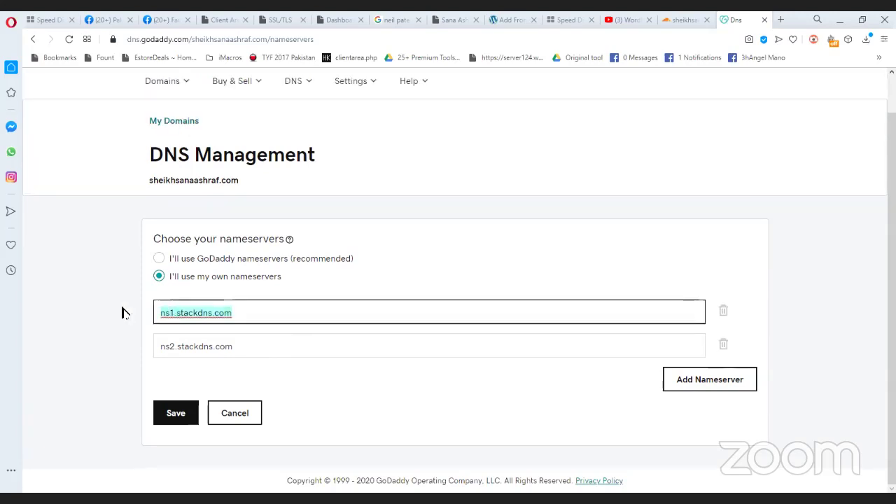
left_click(685, 19)
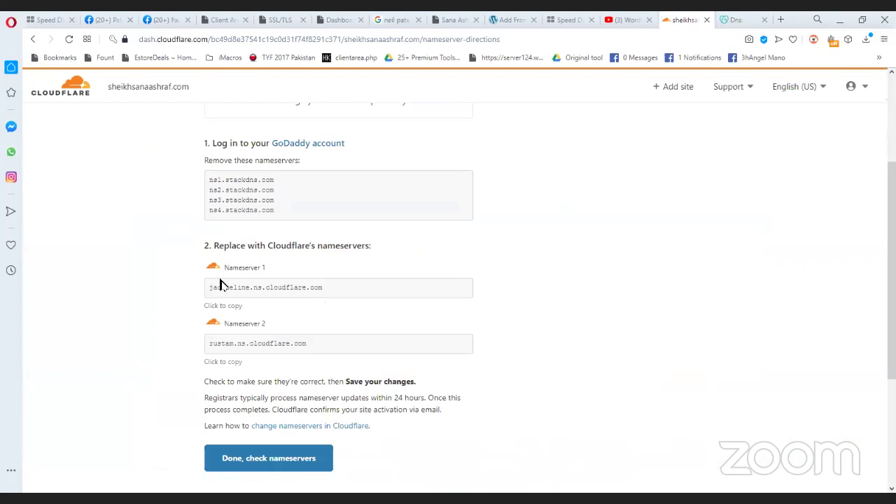
left_click(219, 309)
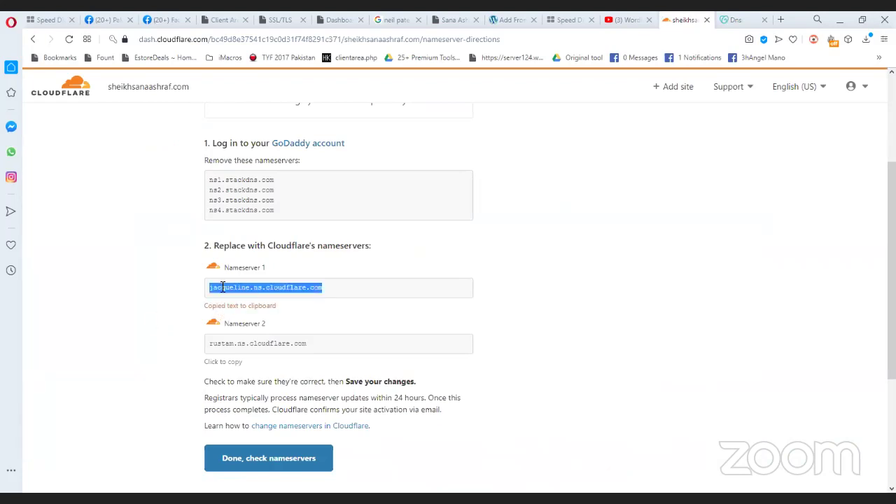
left_click(734, 19)
key("ctrl+v")
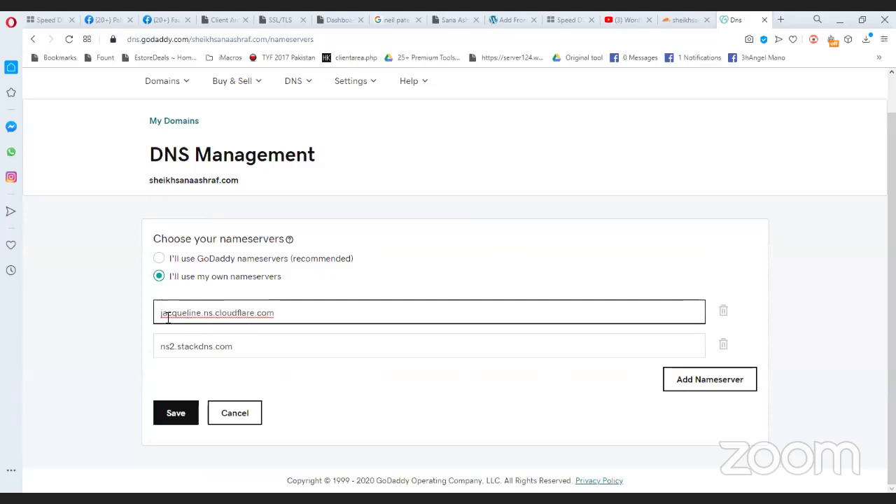
Step: Replace ns2.stackdns.com with rustam.ns.cloudflare.com and save the nameservers
left_click(686, 19)
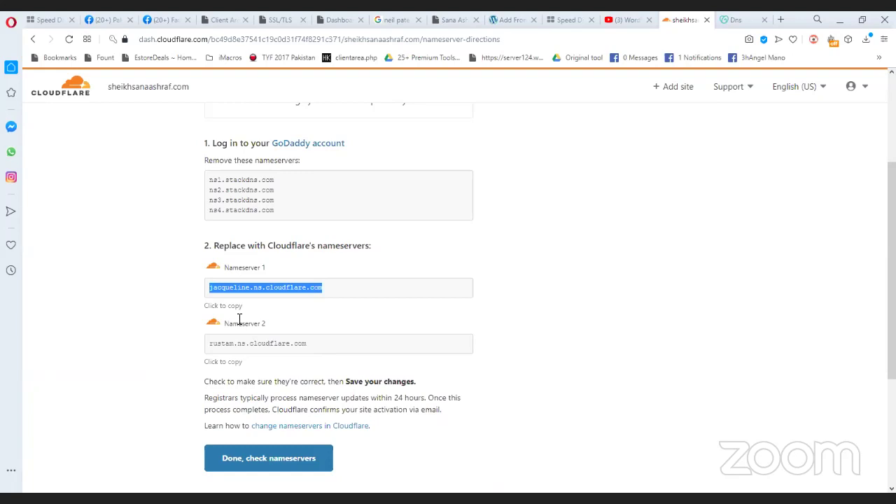
left_click(241, 347)
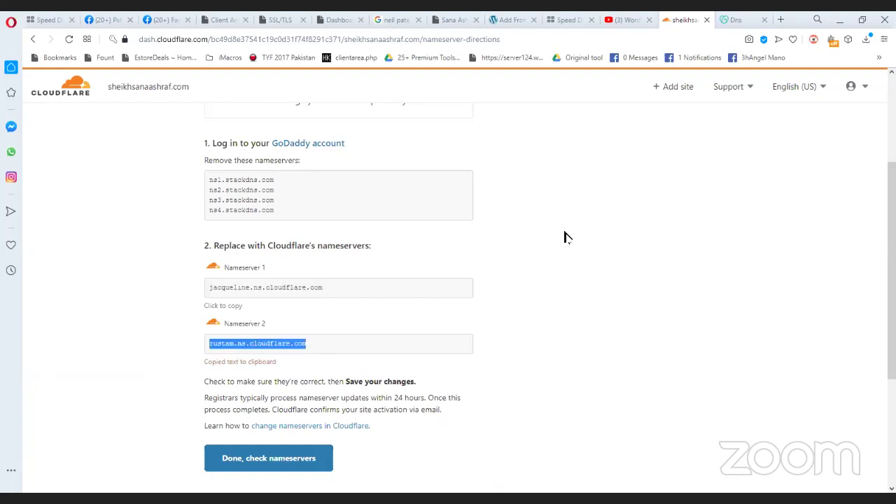
left_click(747, 19)
left_click_drag(303, 347, 156, 346)
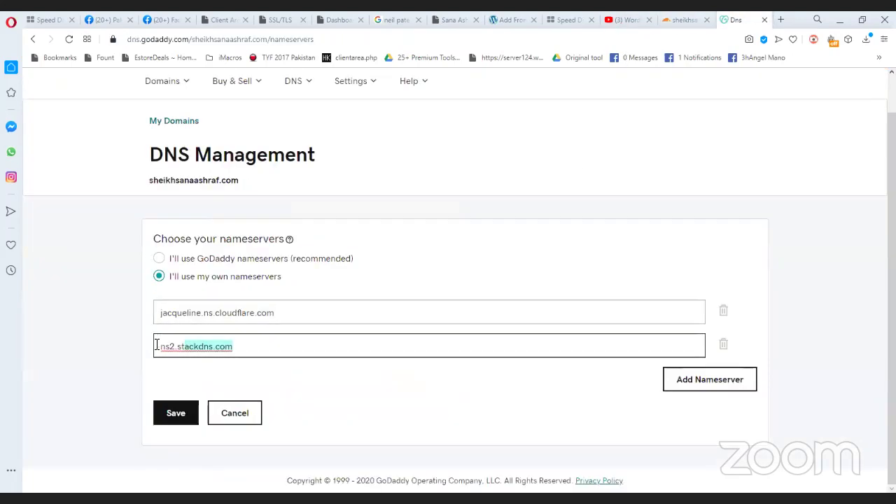
key("ctrl+v")
left_click(171, 416)
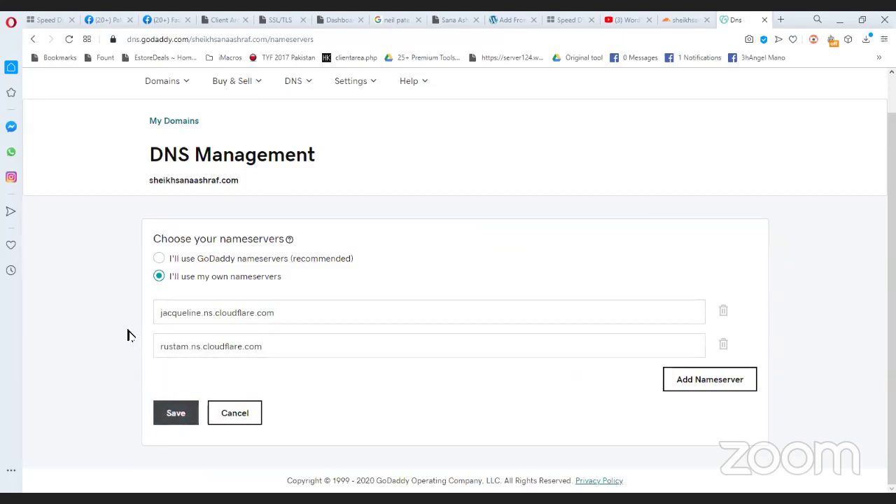
left_click(175, 413)
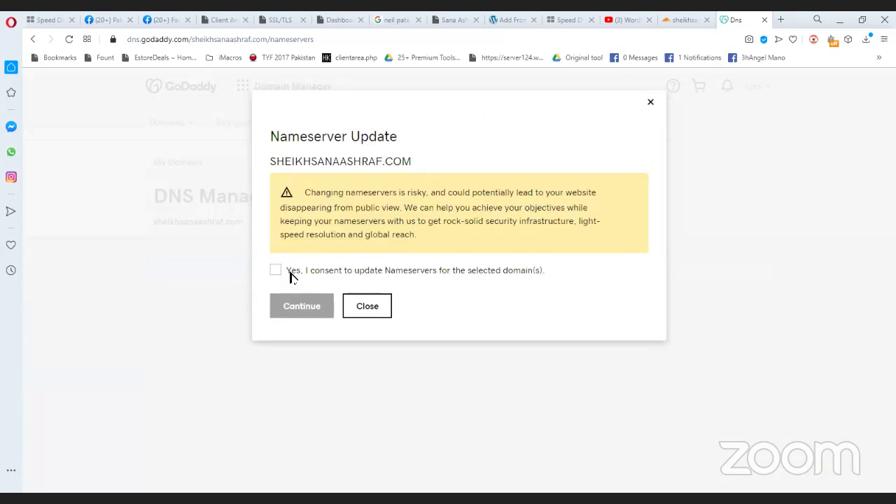
Step: Accept the consent checkbox and continue the nameserver update, then advance the Canva slide
left_click(277, 270)
left_click(295, 309)
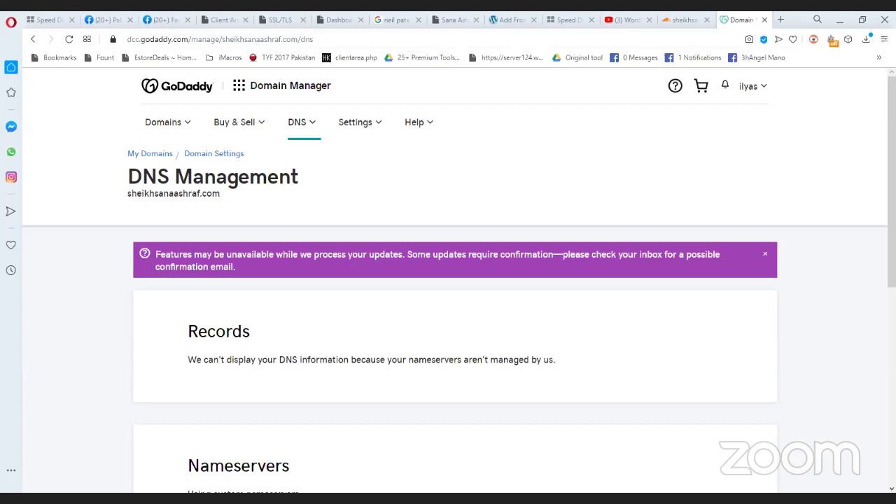
left_click(840, 266)
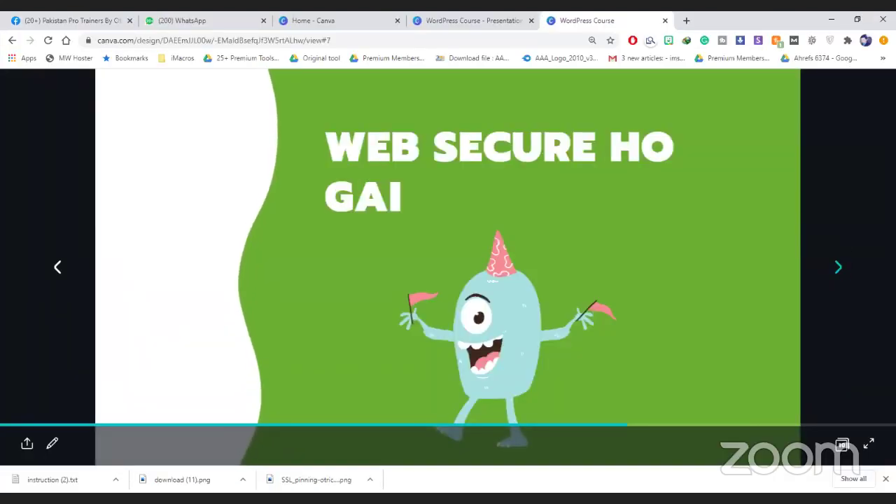
Step: Advance Canva to the 'WORDPRESS THEME' slide and return to the WordPress tab in Opera
mouse_move(842, 270)
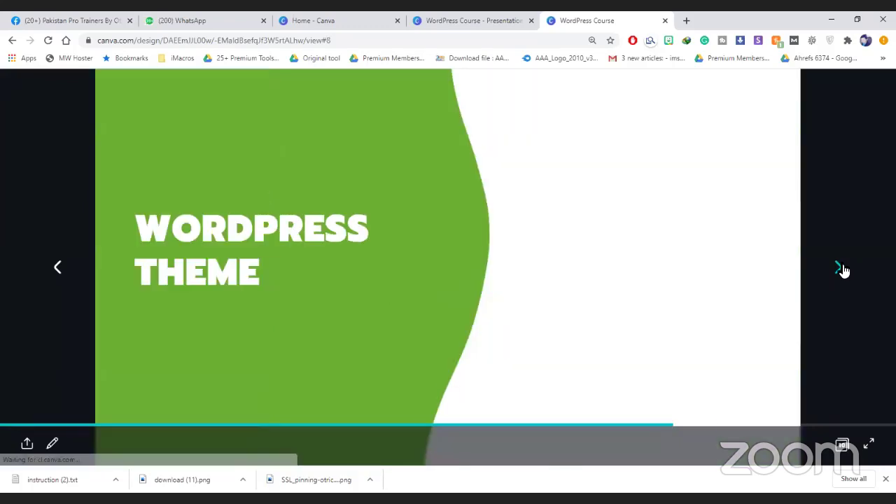
left_click(839, 267)
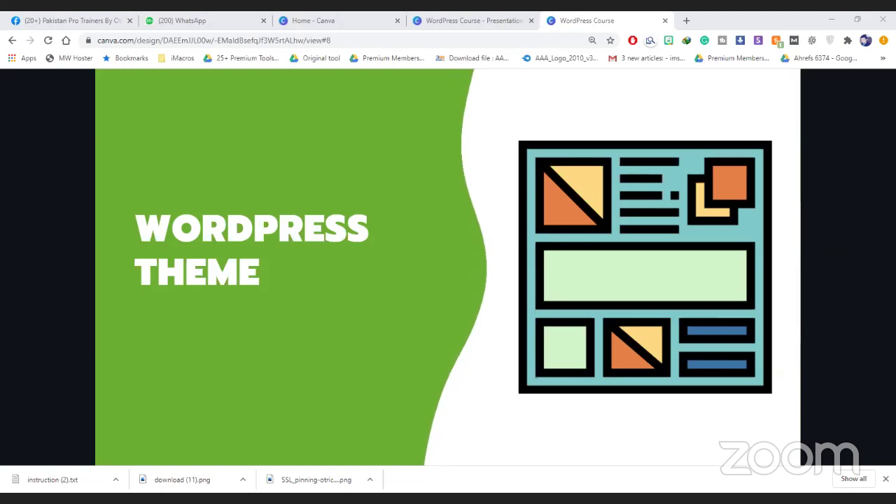
key("alt+Tab")
left_click(493, 15)
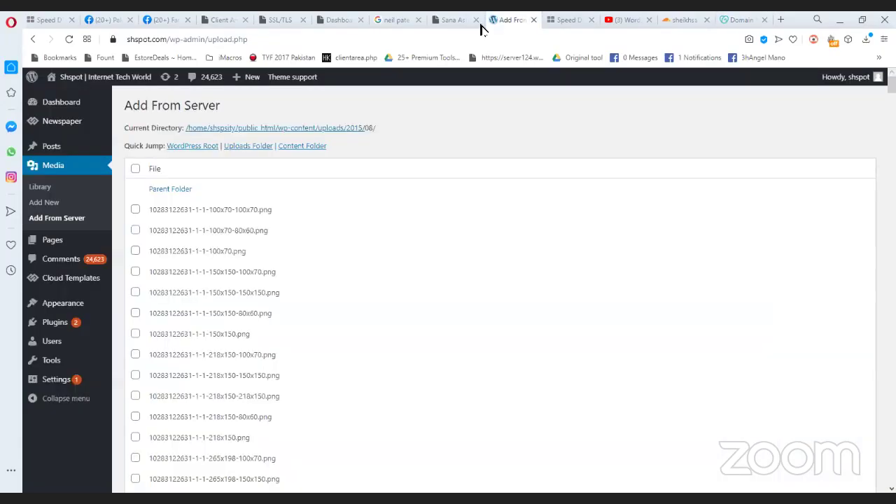
Step: Switch to the site's tab and open the WordPress admin Dashboard from the admin-bar site menu
left_click(405, 19)
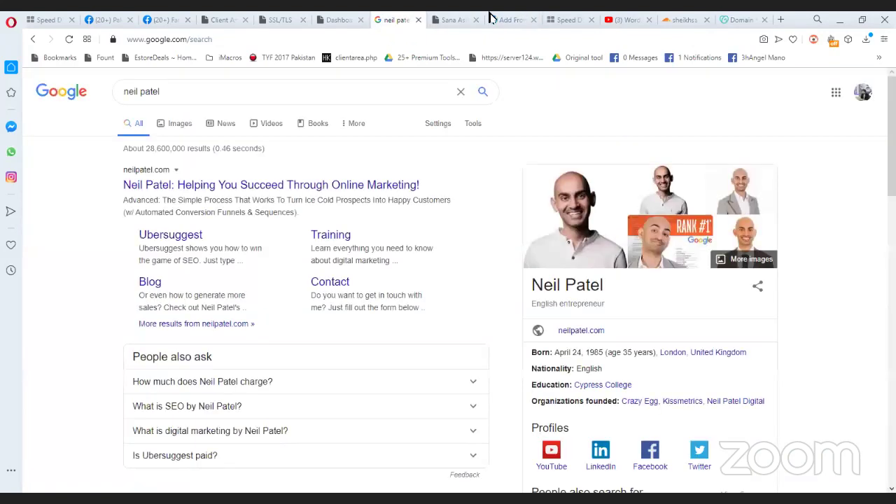
left_click(464, 20)
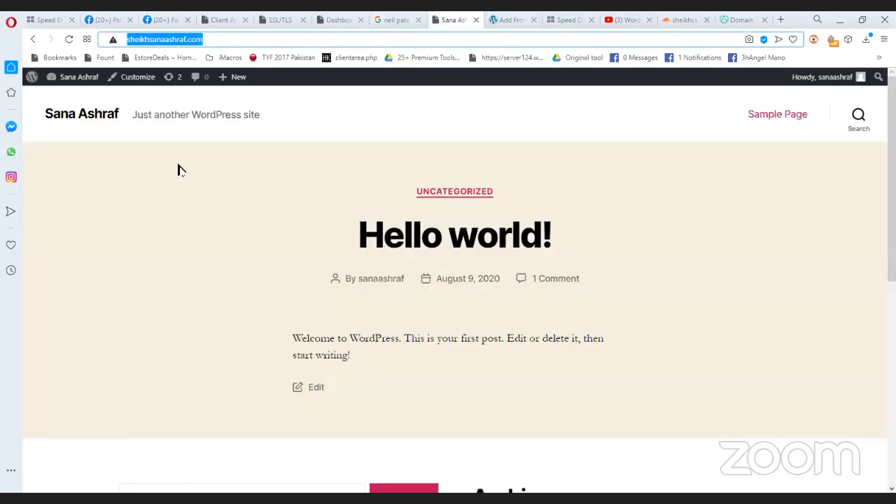
mouse_move(73, 78)
left_click(77, 101)
left_click(77, 102)
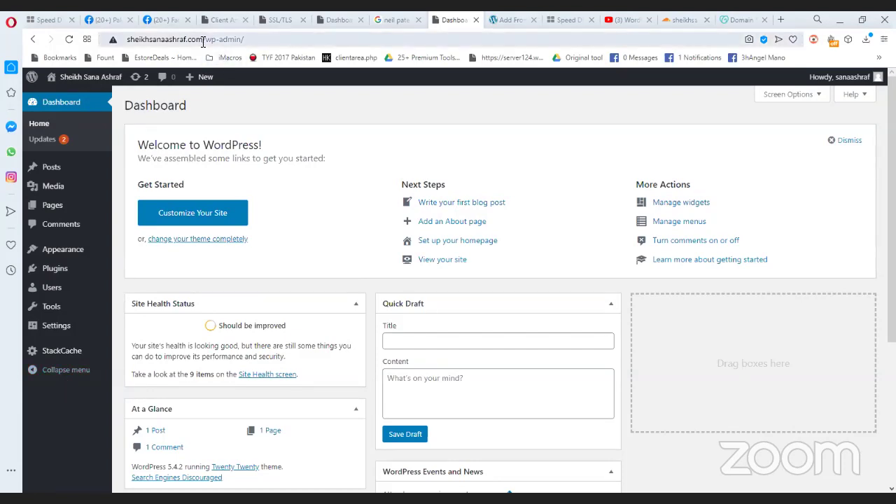
Step: Try loading the site over https in a new tab, then close the resulting privacy error tab
left_click_drag(204, 39, 103, 46)
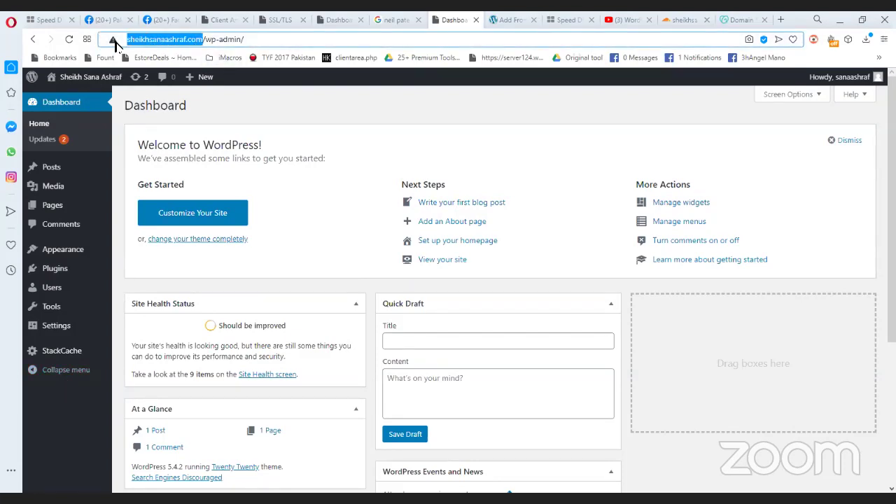
left_click(782, 21)
left_click(143, 39)
key("ctrl+v")
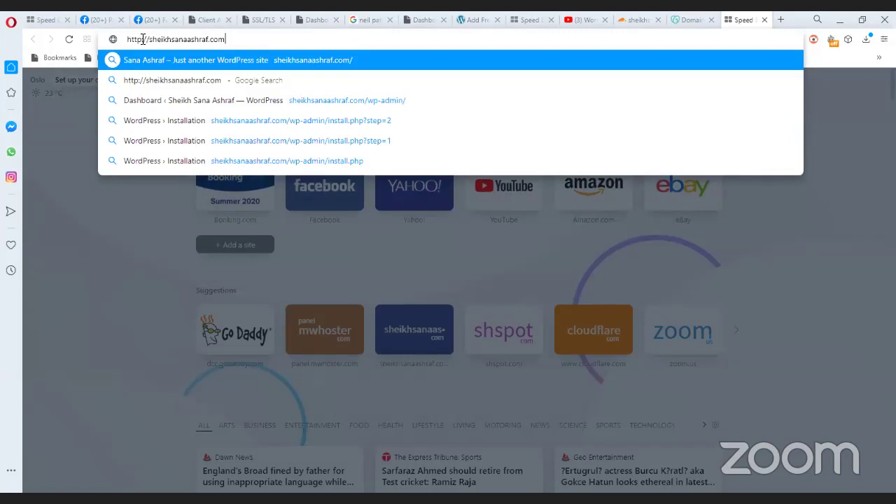
left_click(144, 40)
type("s")
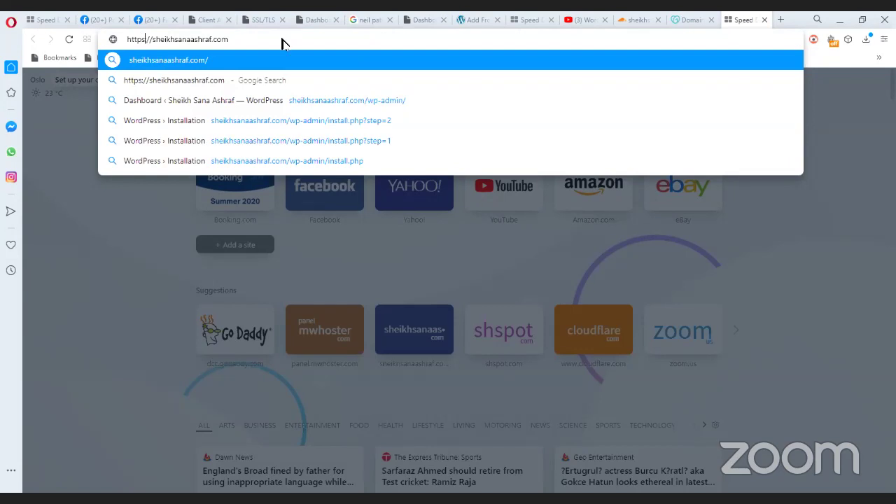
key("Return")
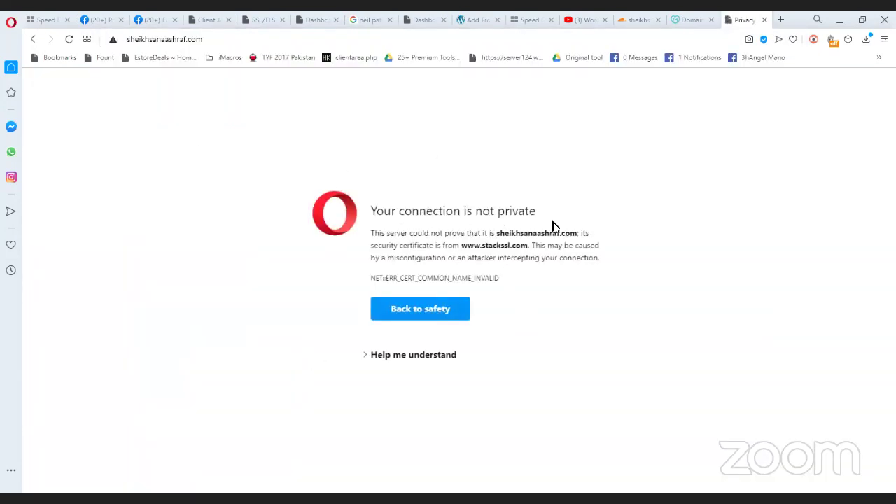
left_click(375, 309)
left_click(764, 20)
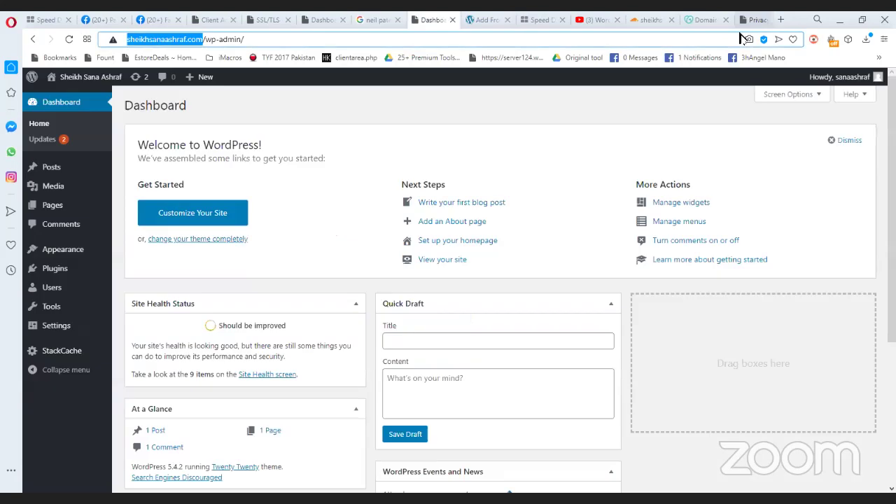
Step: Search the WordPress plugin directory for 'Simple ssl' from Plugins > Add New
mouse_move(69, 273)
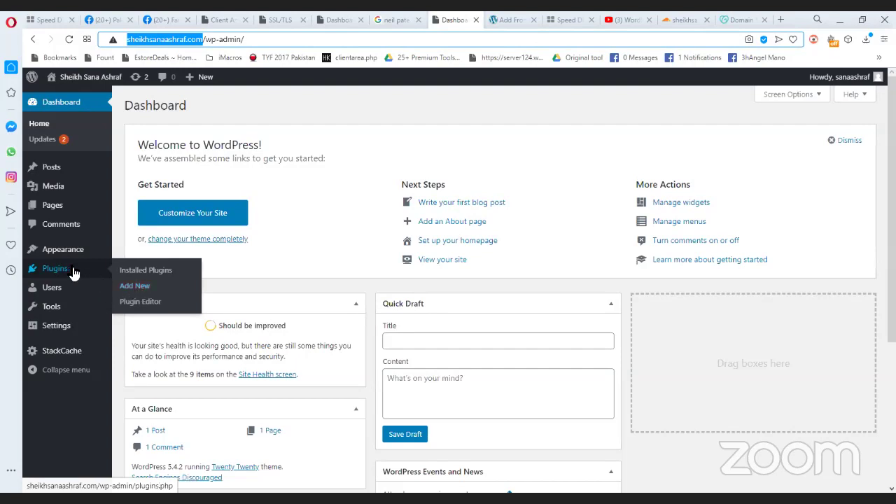
left_click(126, 288)
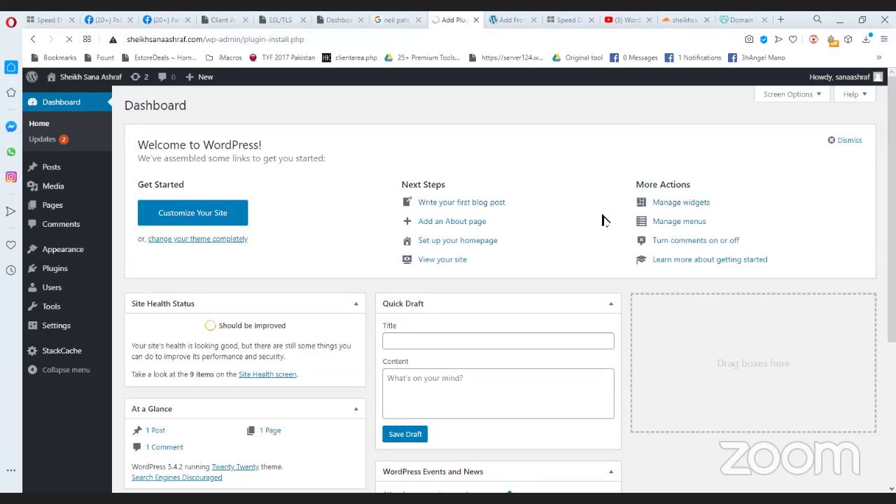
left_click(756, 133)
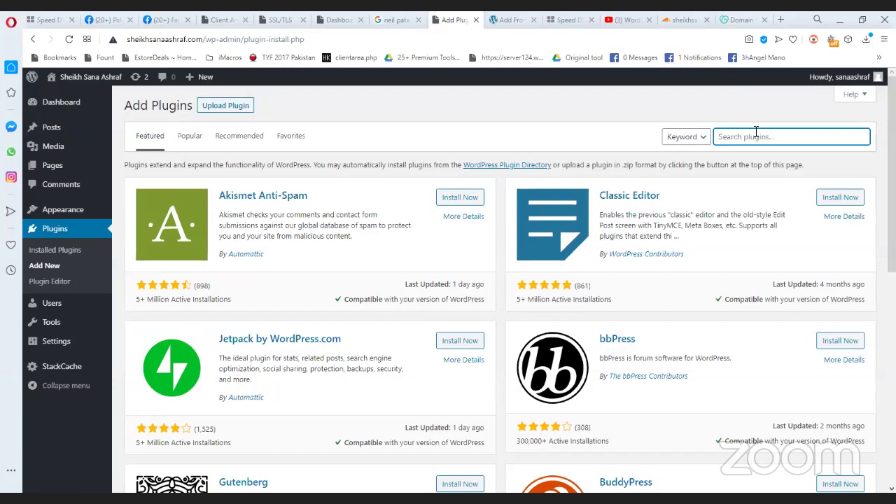
type("Simple ssl")
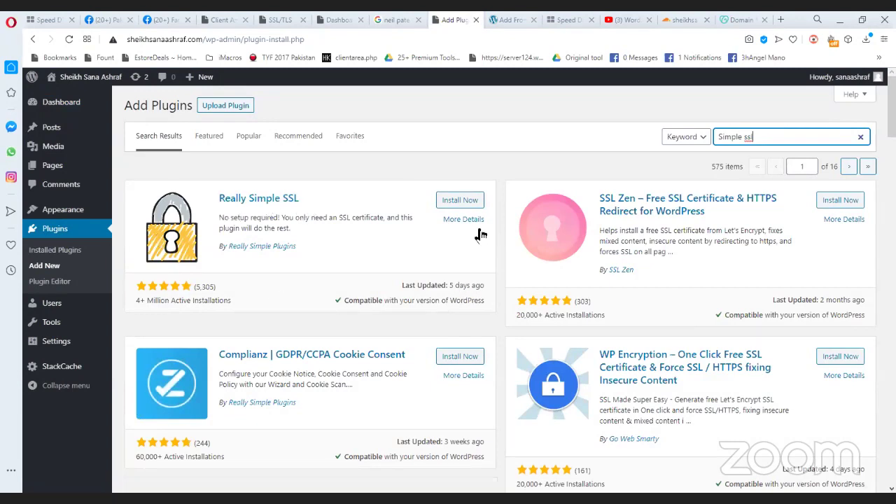
Step: Install the Really Simple SSL plugin, then return to the Google 'wordpress theme' results
left_click(454, 202)
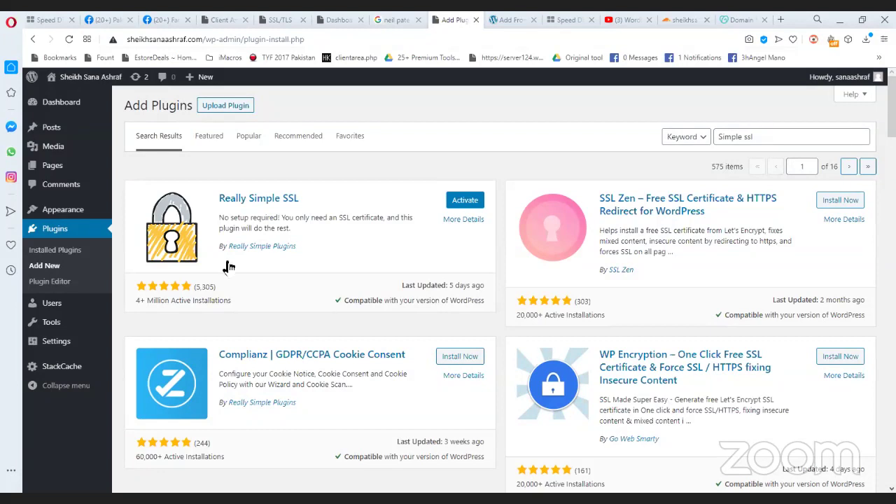
key("alt+Tab")
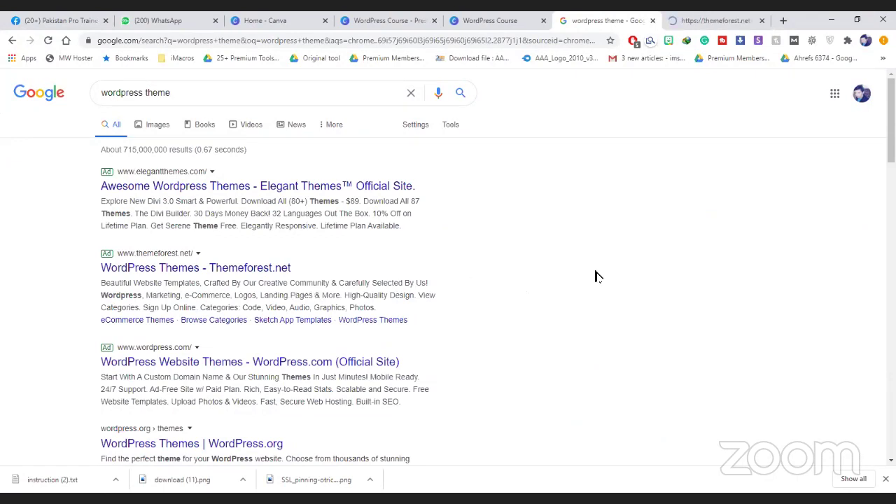
Step: Browse ThemeForest's 2020 best-selling themes, including Avada, The7 and Flatsome
left_click(694, 19)
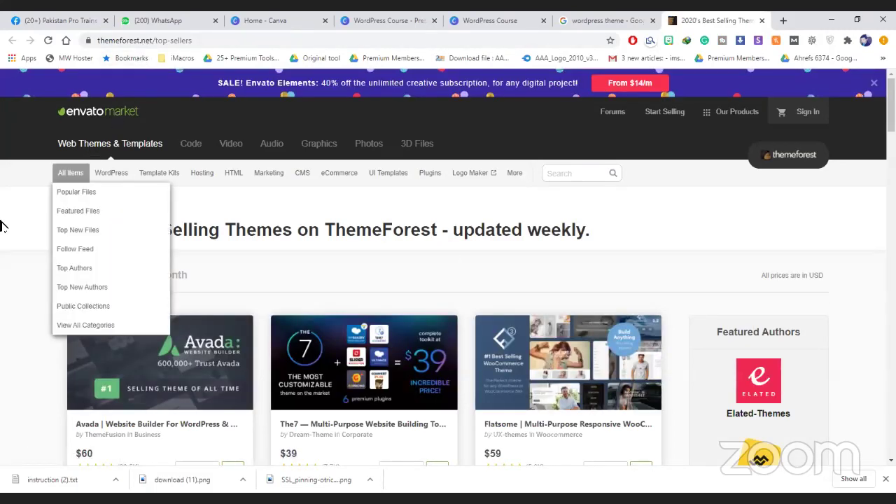
scroll(3, 272, "down", 1)
scroll(4, 272, "down", 4)
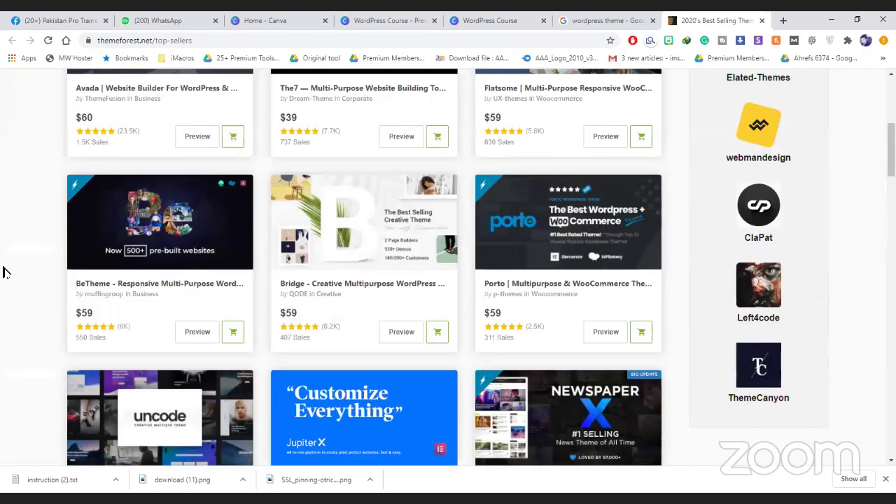
scroll(4, 271, "up", 5)
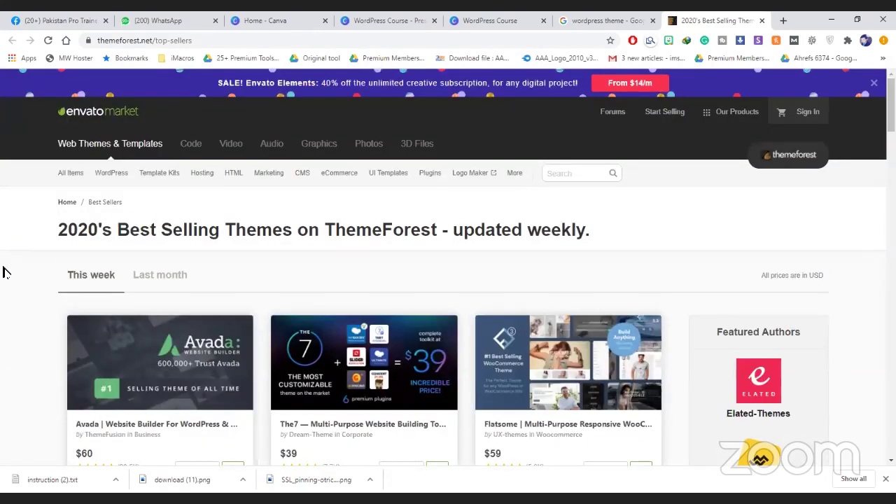
scroll(3, 271, "down", 5)
scroll(3, 272, "down", 2)
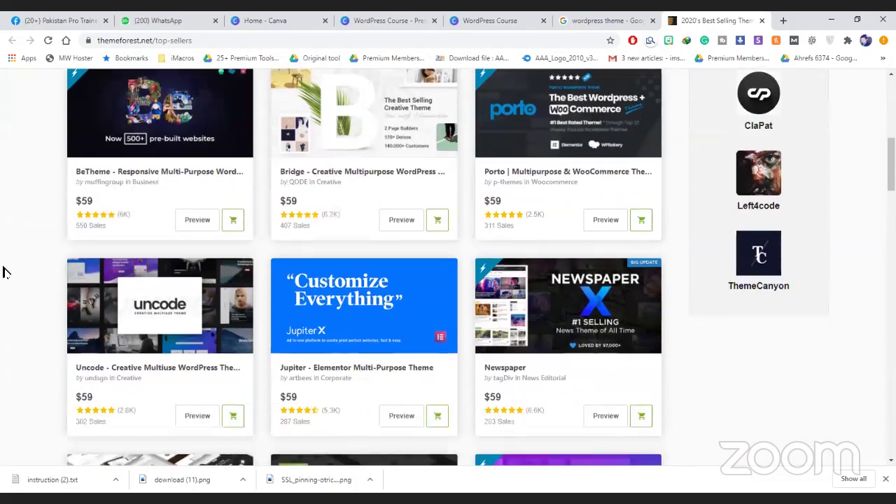
scroll(4, 271, "down", 2)
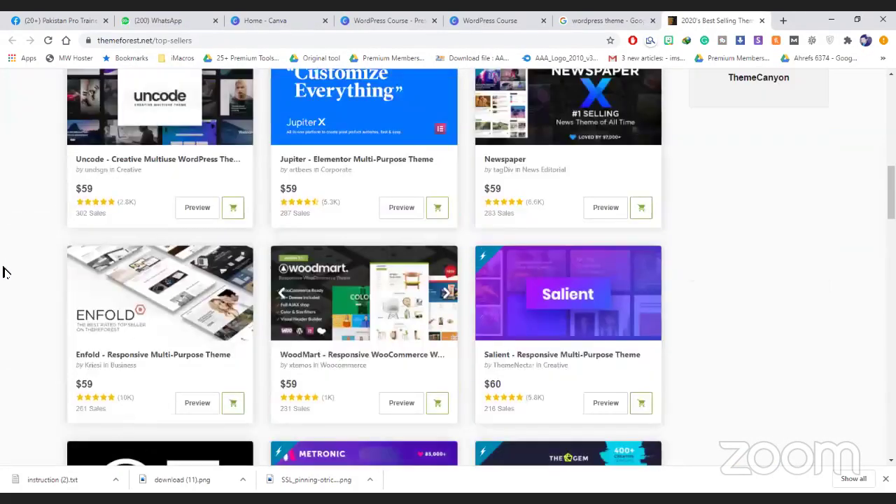
scroll(4, 271, "up", 4)
scroll(4, 271, "up", 5)
scroll(3, 272, "down", 2)
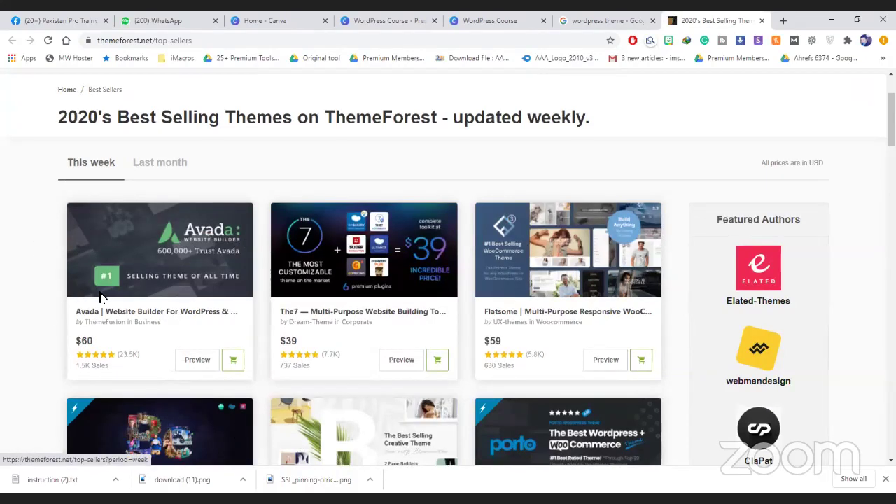
scroll(102, 297, "down", 1)
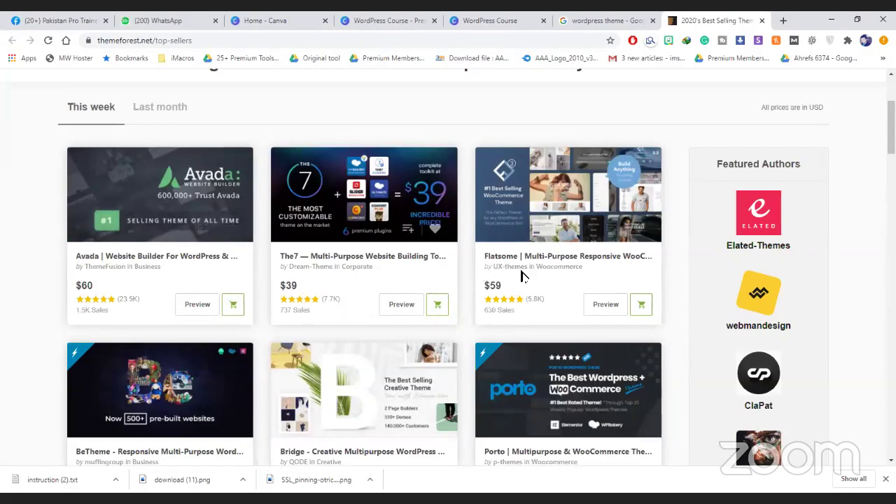
scroll(104, 269, "down", 2)
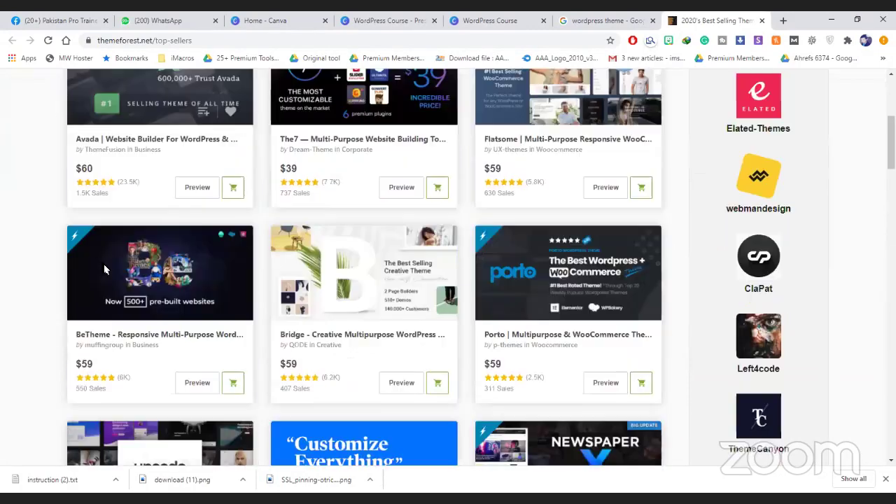
scroll(120, 261, "down", 2)
scroll(120, 262, "up", 3)
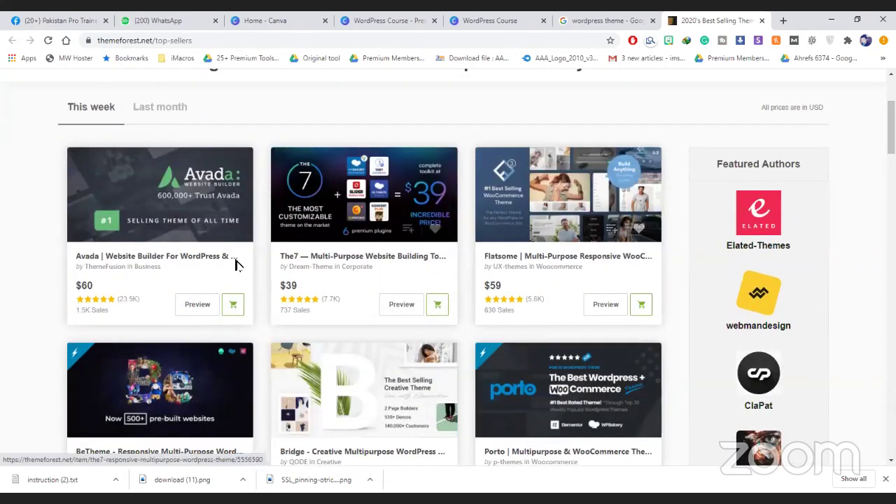
scroll(245, 269, "down", 1)
scroll(255, 278, "down", 2)
scroll(256, 276, "up", 3)
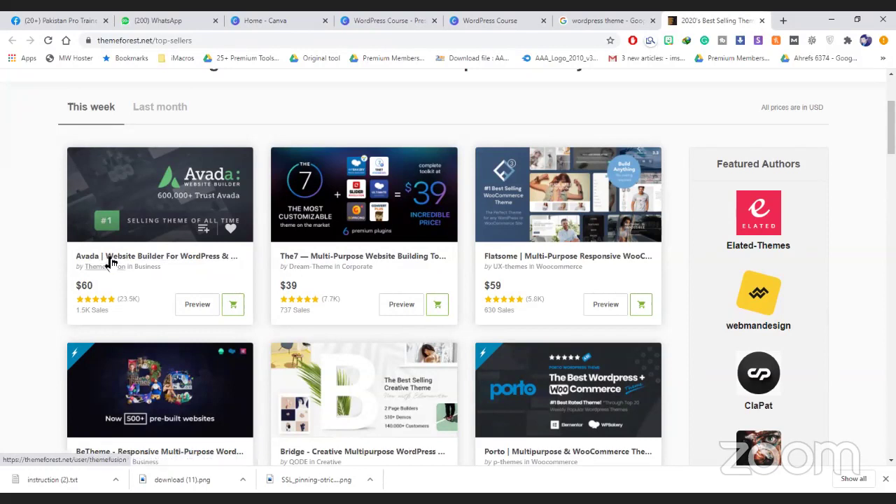
Step: Open the Avada theme's page in a new tab and switch to it
right_click(132, 258)
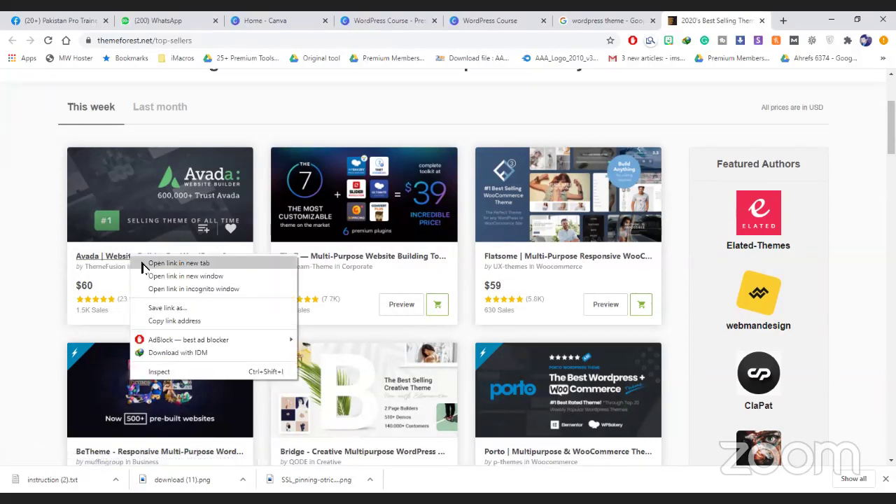
left_click(144, 261)
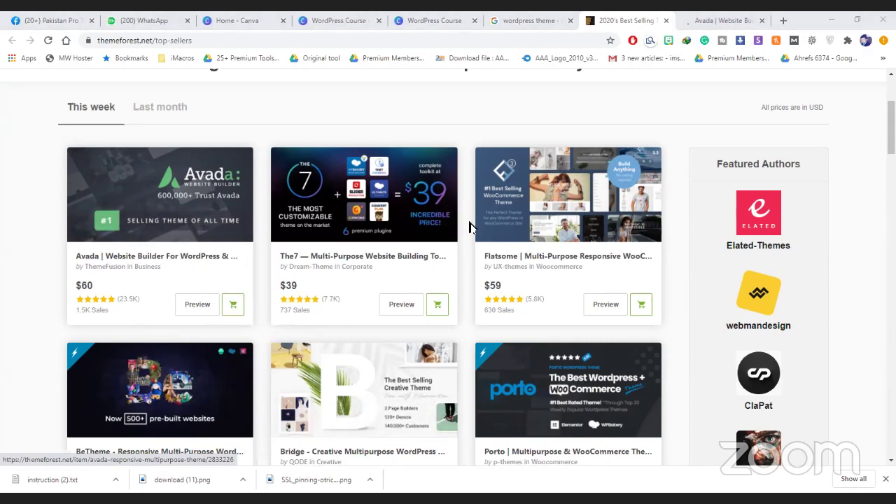
key("ctrl+Tab")
Step: Review Avada's item details ($60 Regular License, 4.76 rating) and launch its live preview
scroll(430, 242, "down", 3)
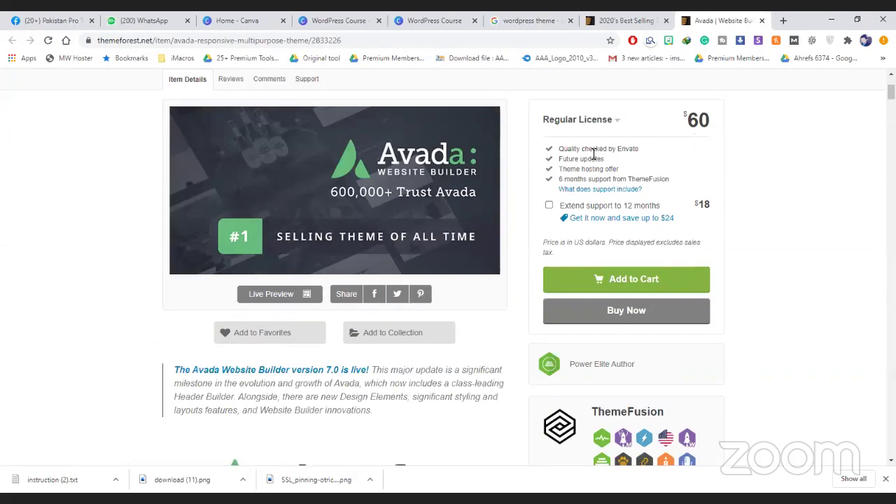
scroll(377, 259, "down", 2)
scroll(250, 208, "down", 6)
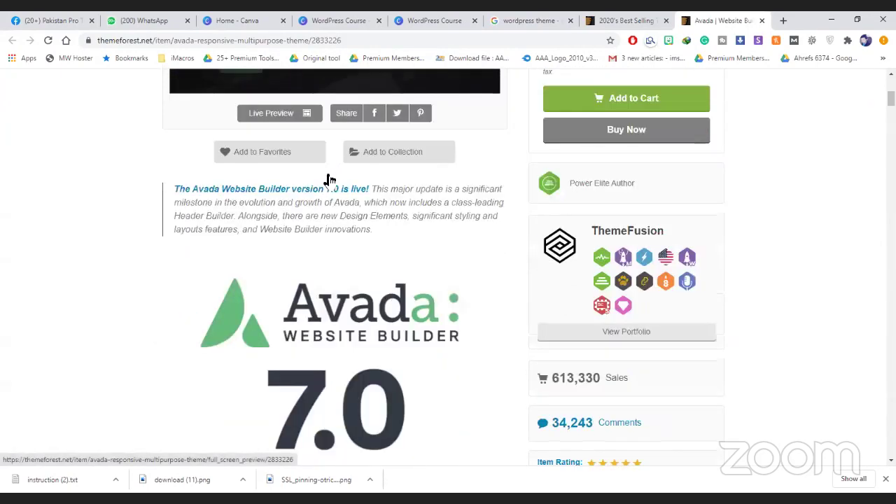
scroll(314, 247, "down", 15)
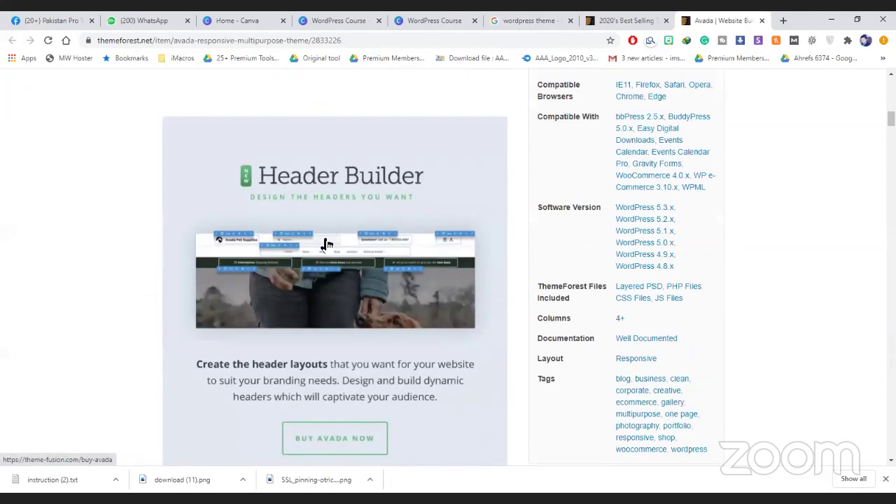
scroll(327, 246, "down", 10)
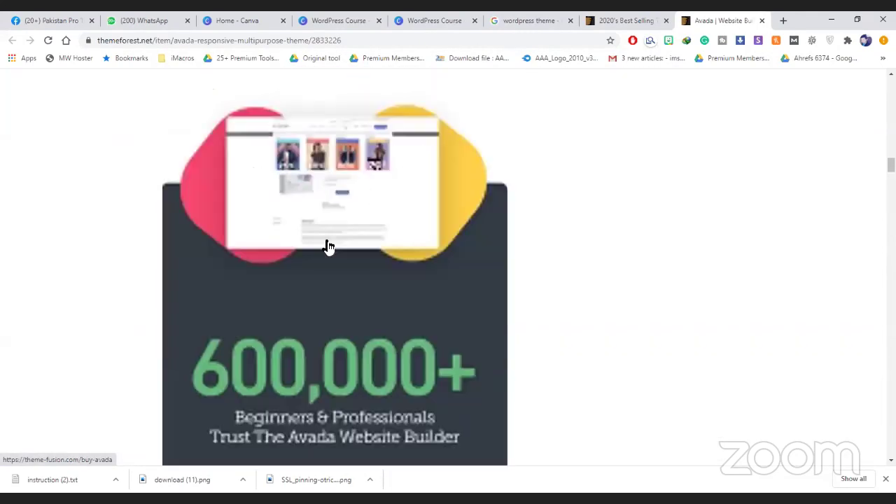
scroll(298, 246, "up", 4)
scroll(299, 247, "up", 4)
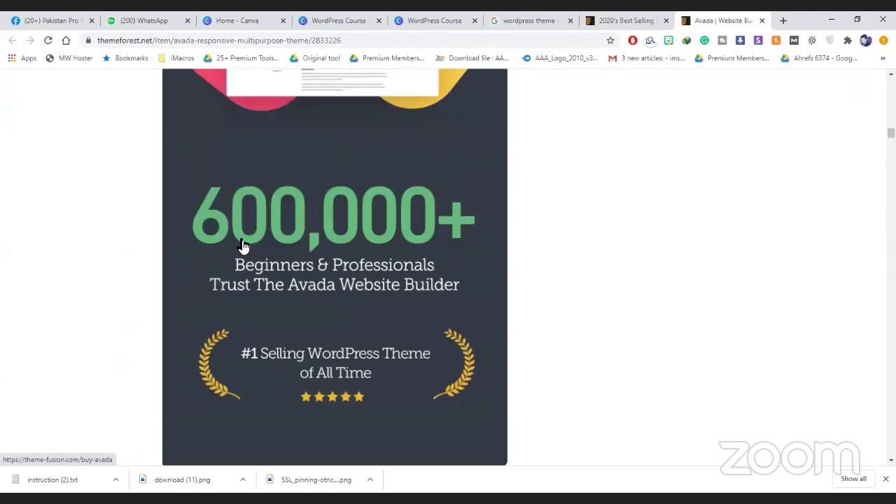
scroll(356, 256, "down", 12)
scroll(356, 256, "down", 10)
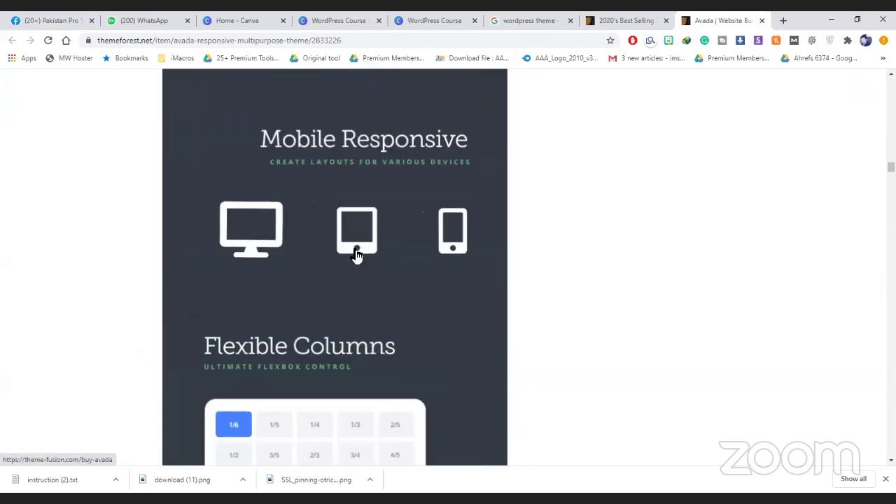
scroll(299, 319, "up", 20)
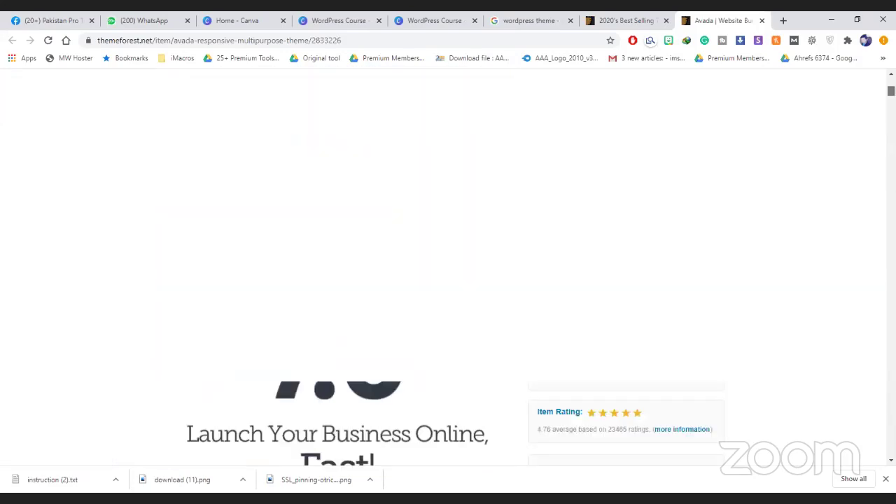
scroll(271, 313, "down", 2)
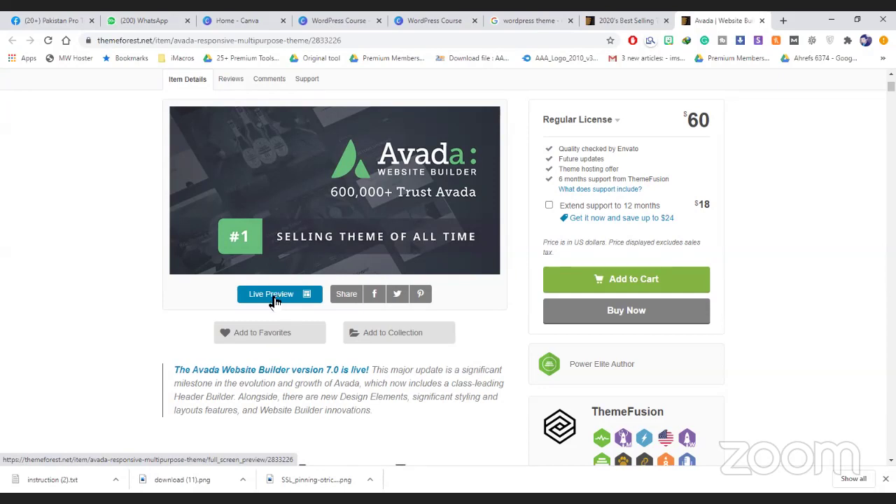
left_click(274, 300)
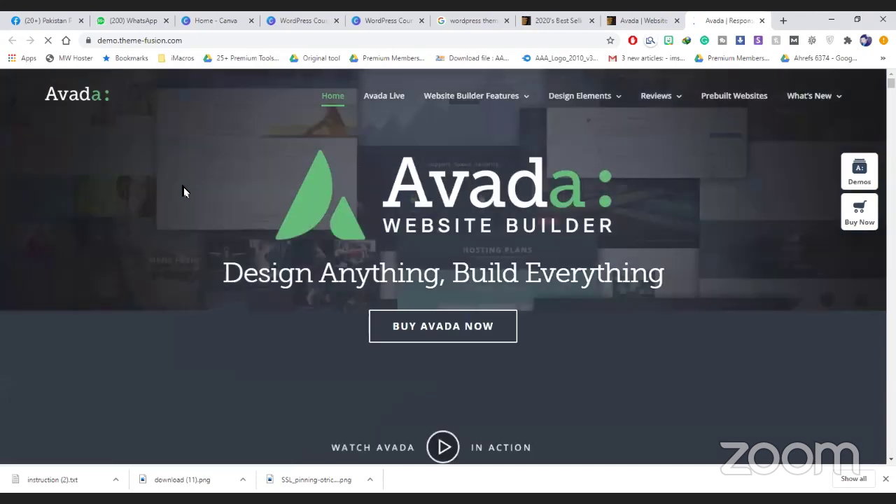
scroll(183, 190, "down", 7)
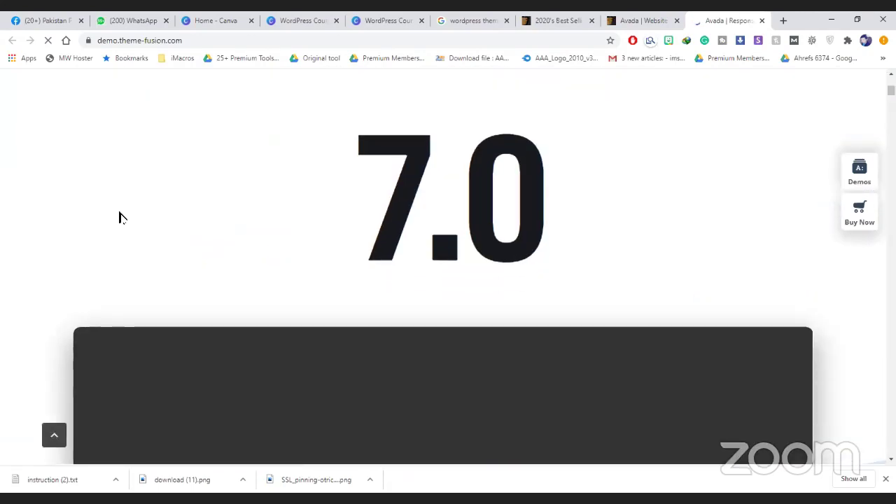
scroll(116, 214, "down", 8)
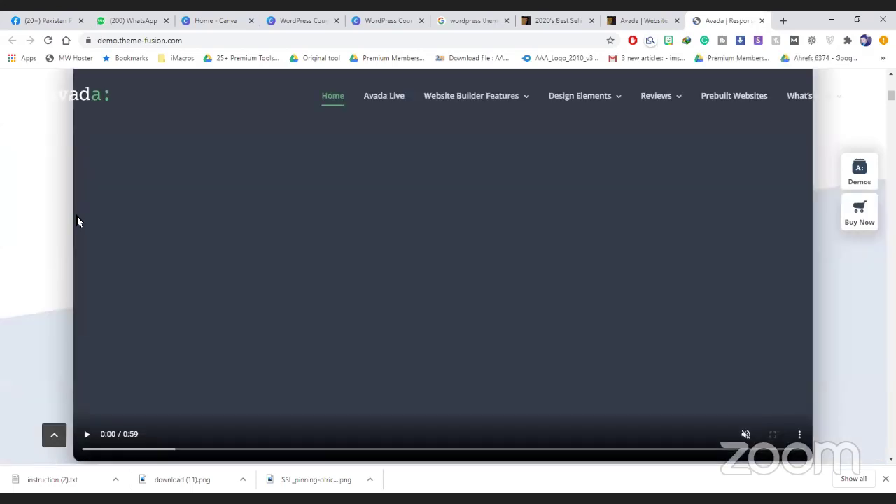
scroll(2, 220, "down", 15)
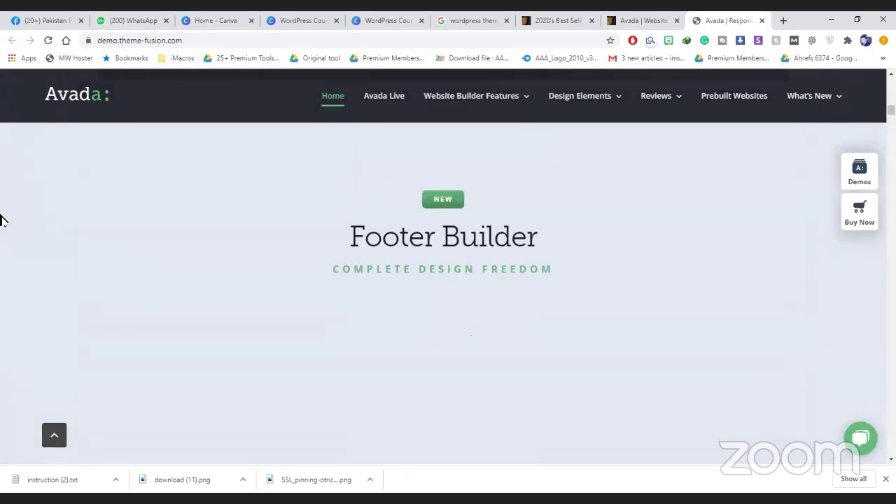
scroll(2, 221, "down", 4)
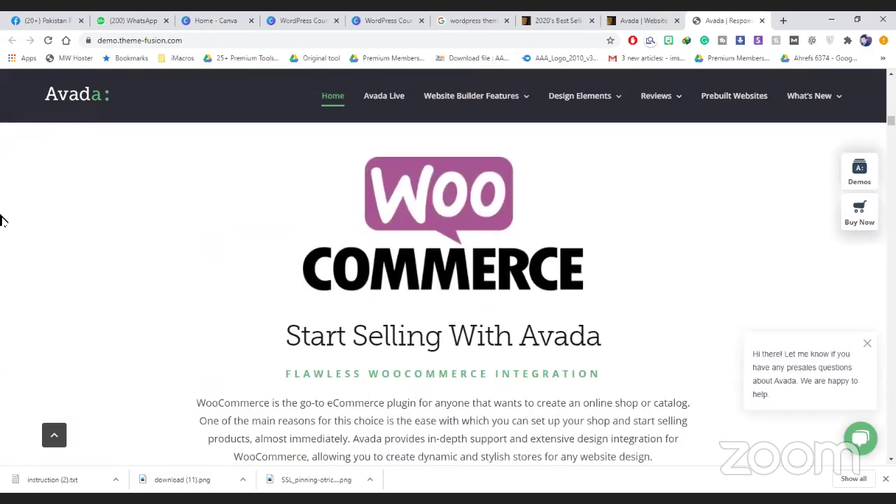
scroll(2, 220, "down", 4)
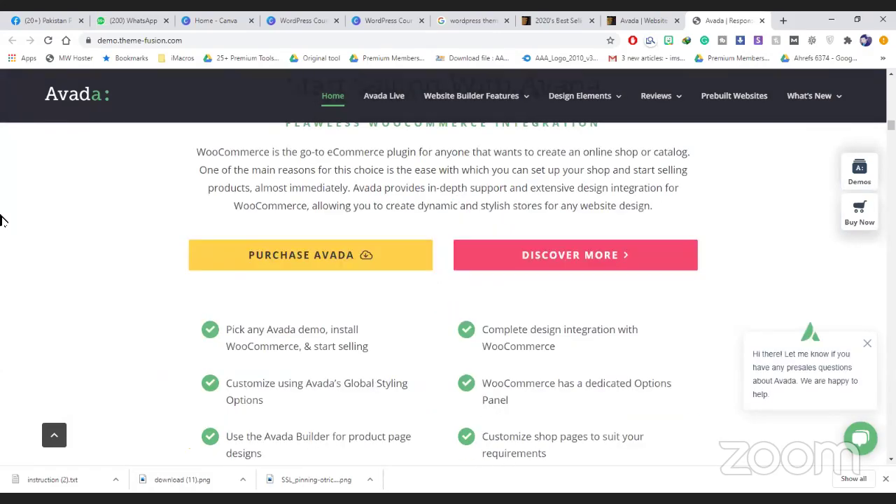
scroll(2, 220, "down", 12)
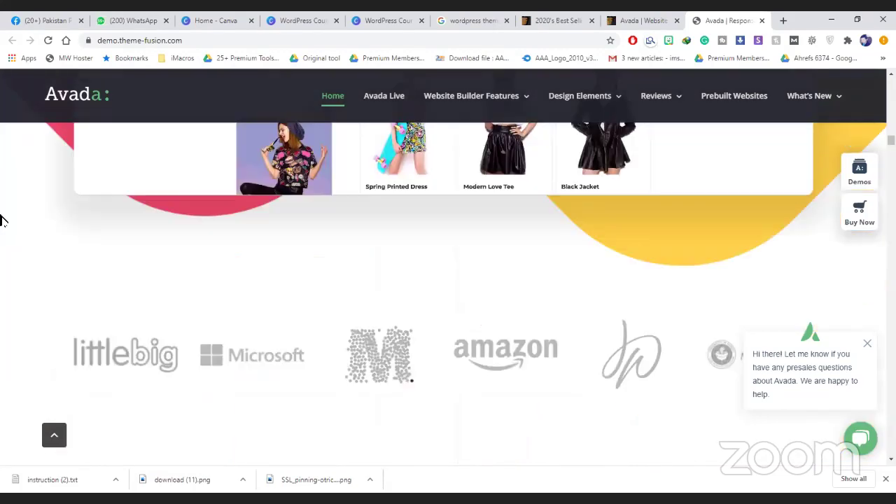
scroll(2, 220, "down", 10)
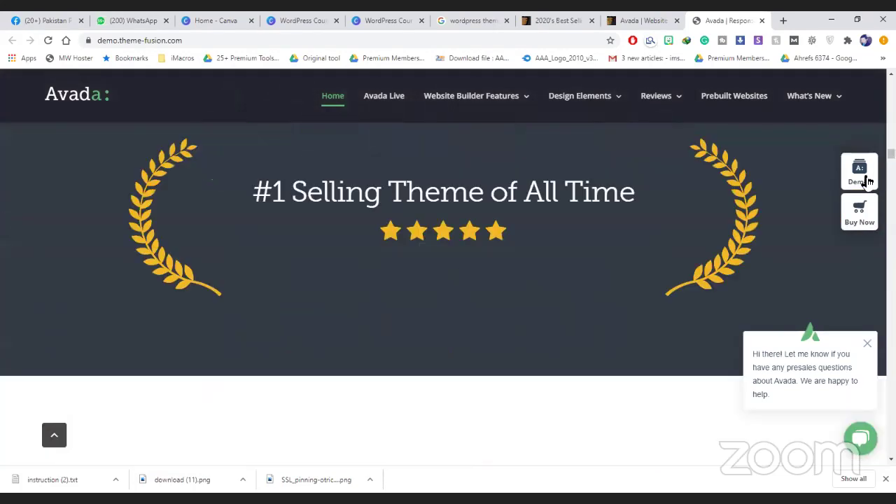
scroll(866, 181, "down", 4)
Step: Open Avada's prebuilt demos gallery and open the Crypto demo in a new tab
left_click(853, 179)
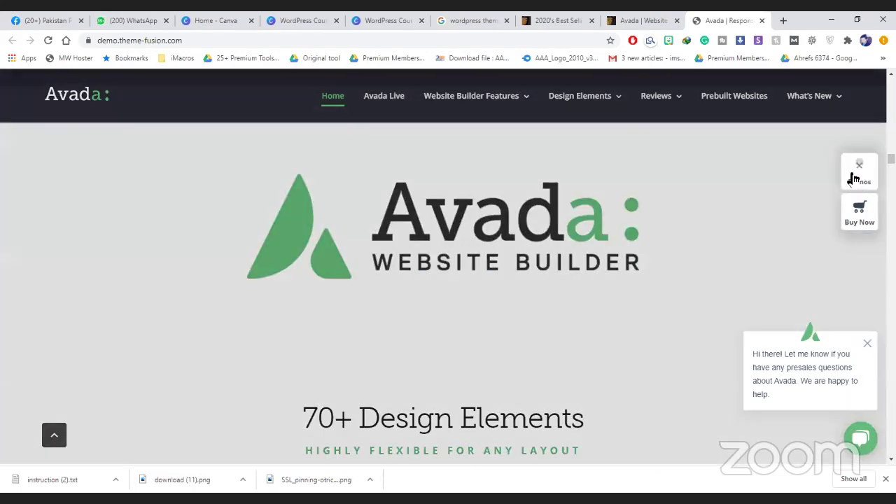
scroll(525, 269, "down", 1)
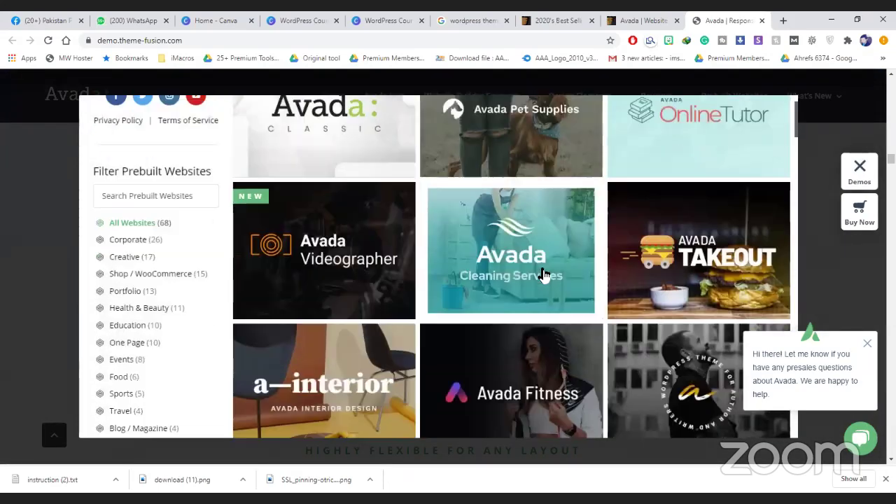
scroll(542, 273, "down", 8)
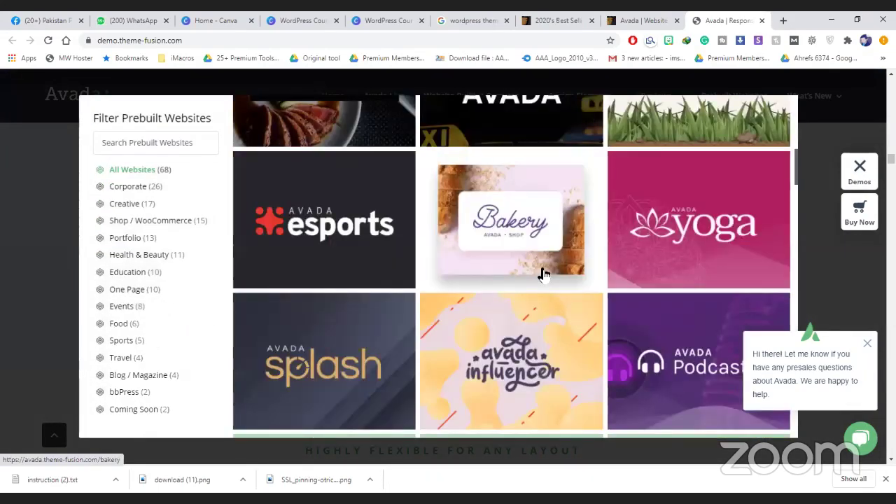
scroll(543, 273, "down", 8)
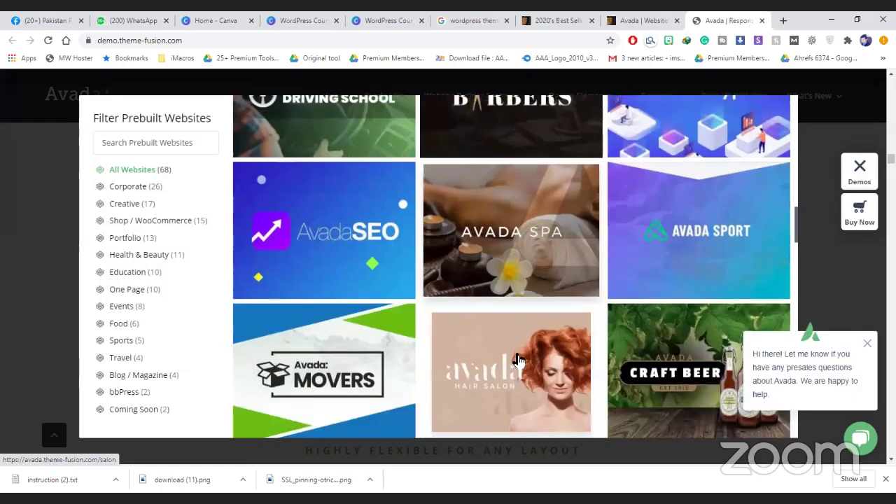
scroll(532, 294, "down", 2)
scroll(644, 266, "up", 6)
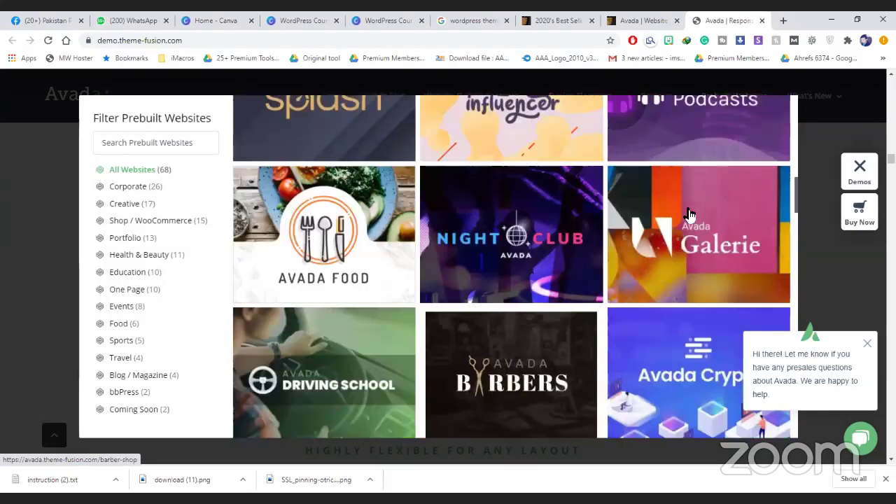
scroll(660, 202, "down", 2)
right_click(666, 188)
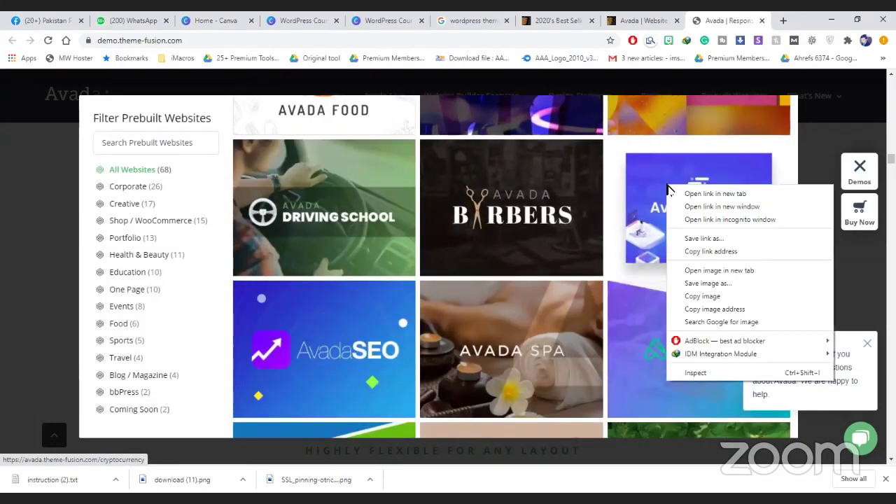
left_click(713, 194)
Step: Open the Food, Videographer and Takeout demos in new tabs as well
scroll(497, 274, "up", 5)
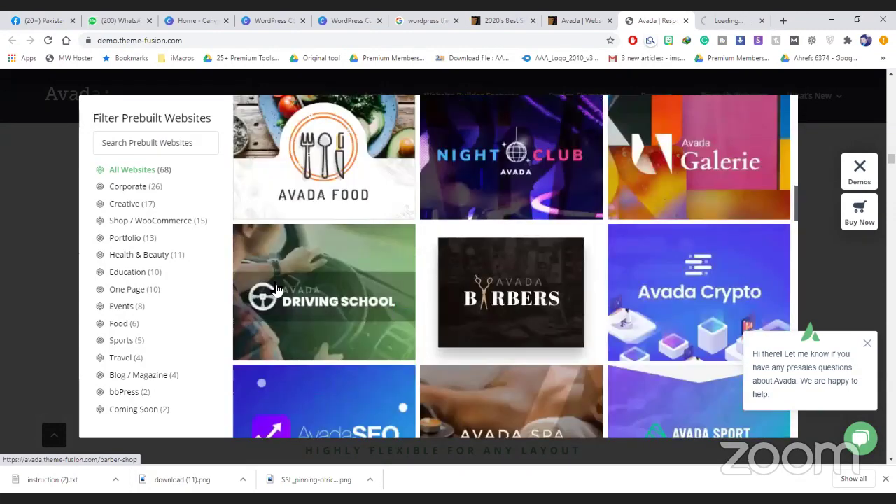
right_click(345, 261)
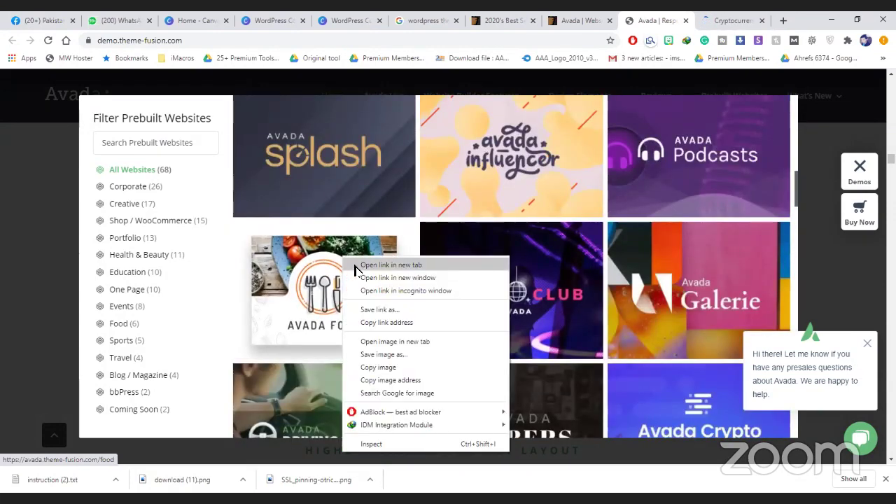
left_click(354, 266)
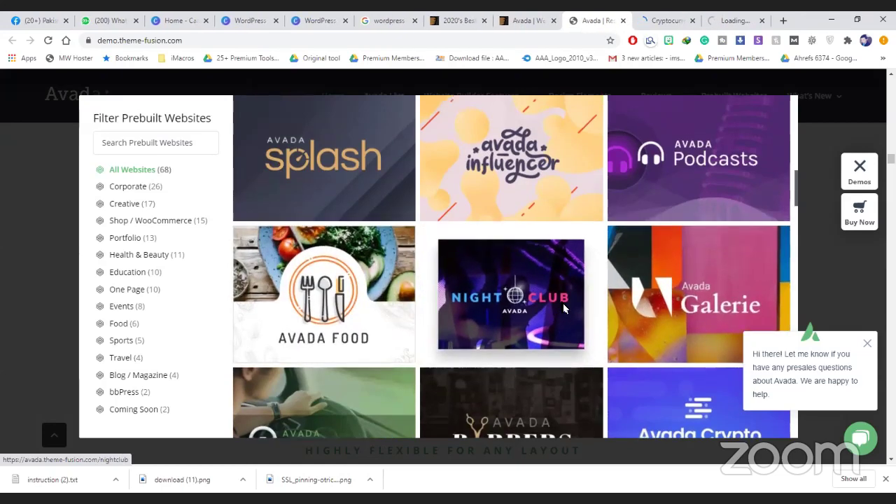
scroll(630, 280, "up", 3)
scroll(529, 256, "up", 2)
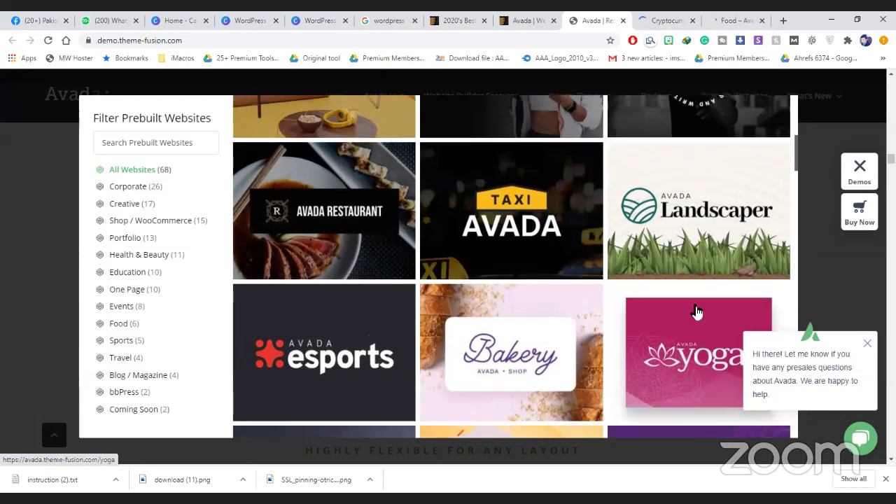
scroll(696, 310, "up", 3)
scroll(494, 252, "up", 3)
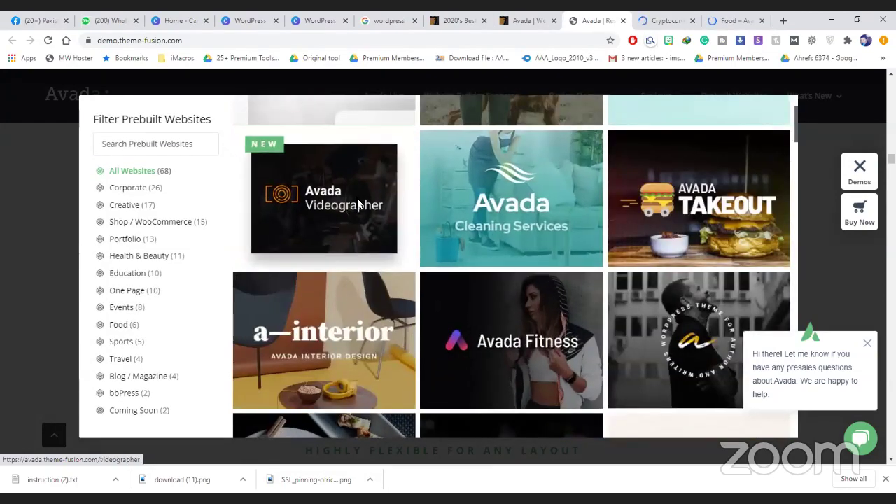
right_click(362, 201)
left_click(674, 236)
right_click(714, 192)
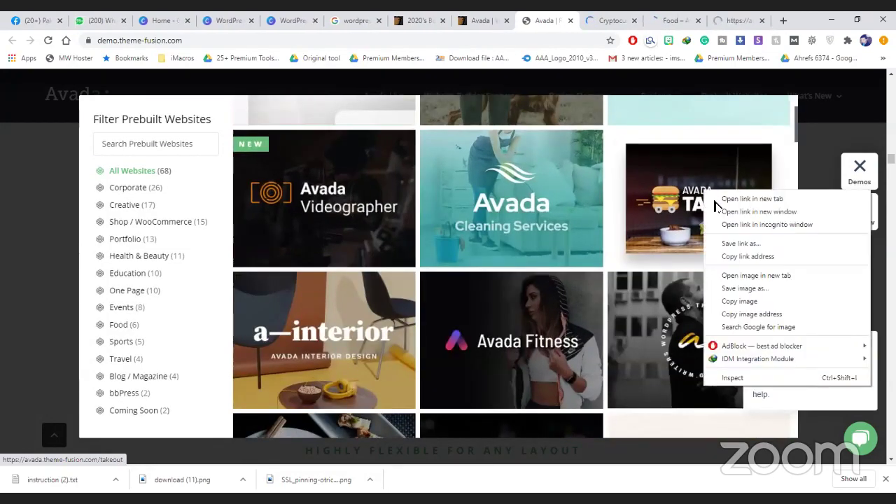
left_click(728, 199)
left_click(567, 20)
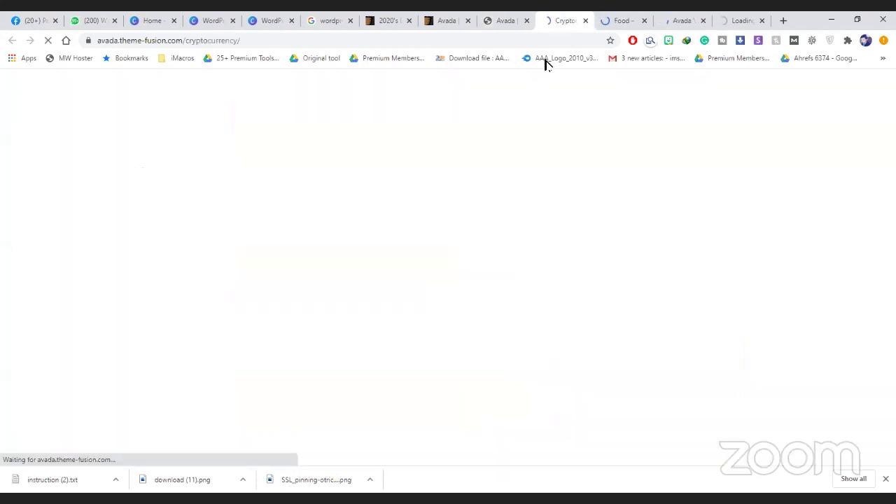
scroll(488, 293, "down", 5)
scroll(497, 290, "up", 5)
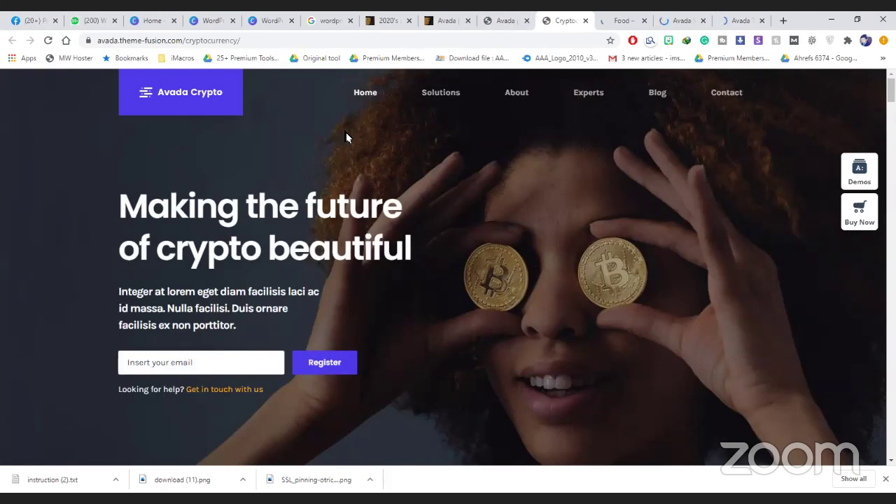
left_click(452, 19)
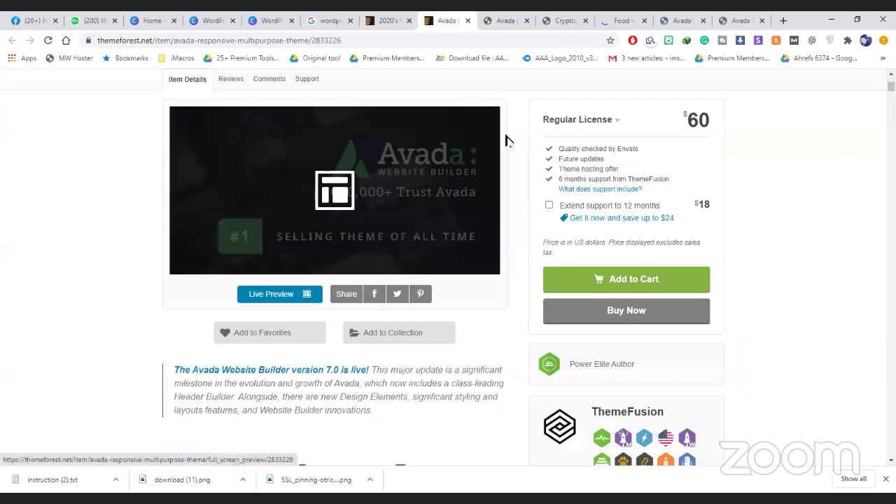
left_click(502, 17)
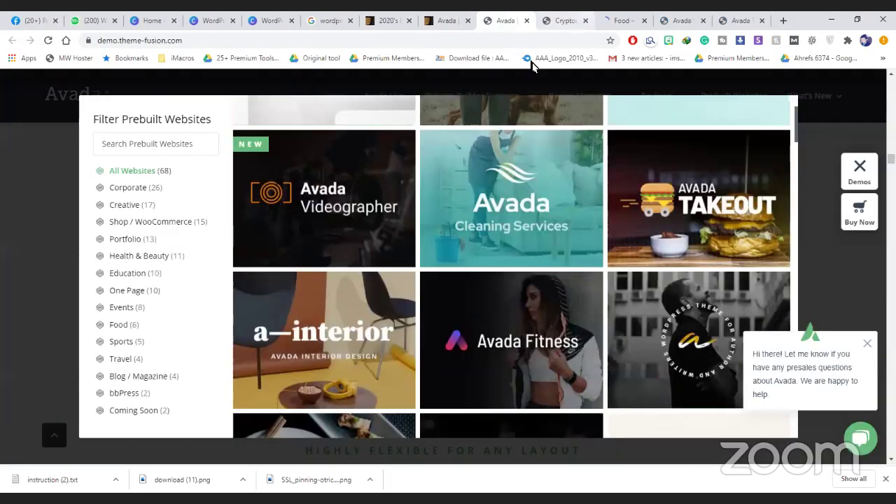
scroll(455, 354, "down", 1)
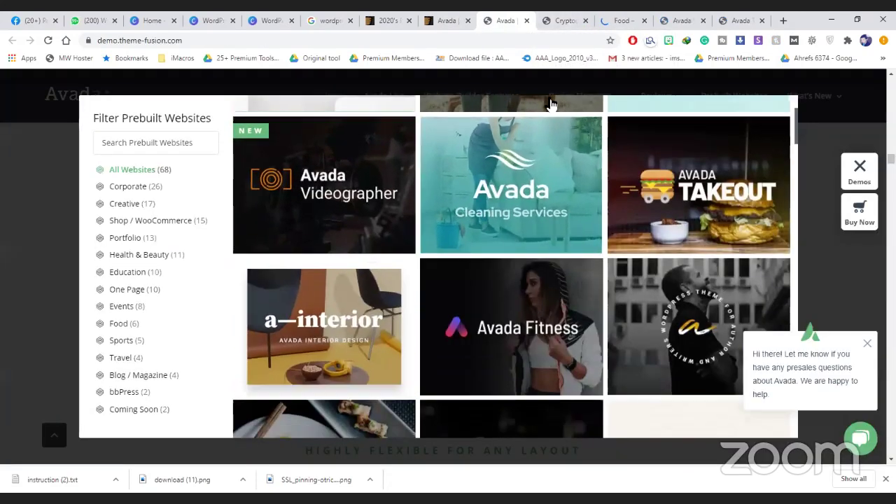
scroll(569, 273, "down", 3)
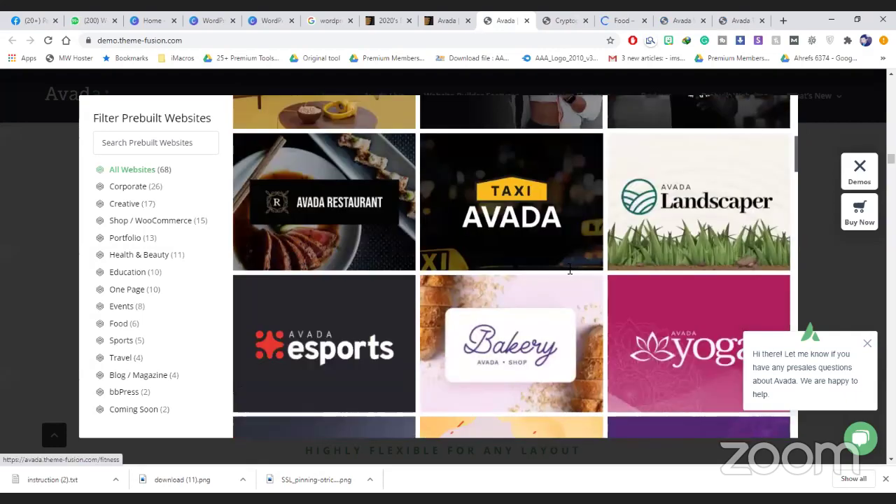
key("ctrl+Tab")
scroll(385, 176, "down", 2)
scroll(305, 253, "up", 4)
scroll(550, 216, "up", 3)
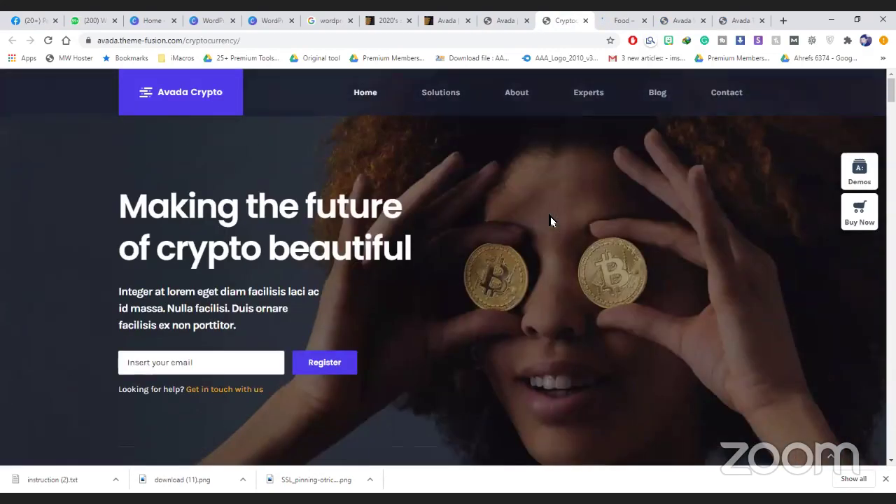
scroll(545, 219, "down", 6)
scroll(441, 310, "down", 7)
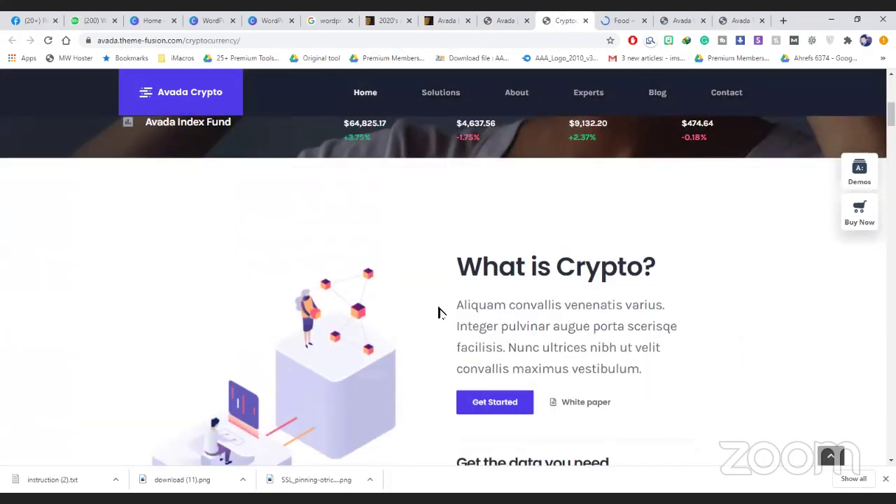
scroll(468, 295, "down", 7)
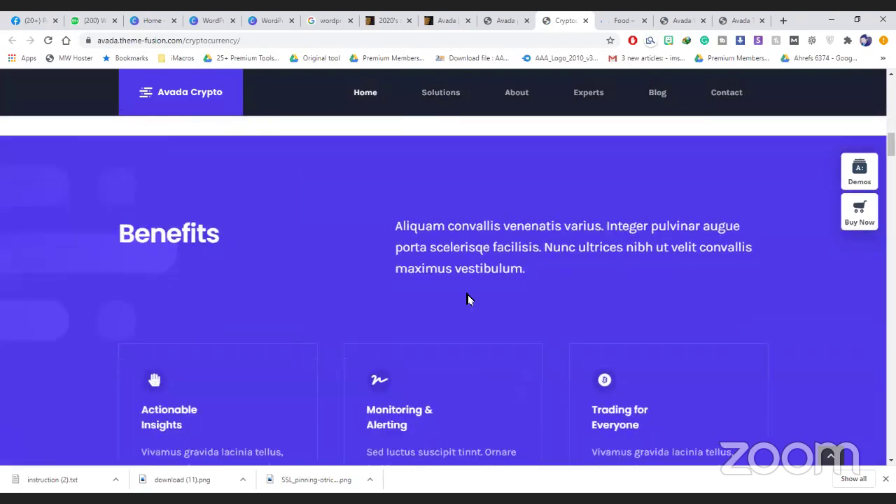
scroll(467, 299, "down", 10)
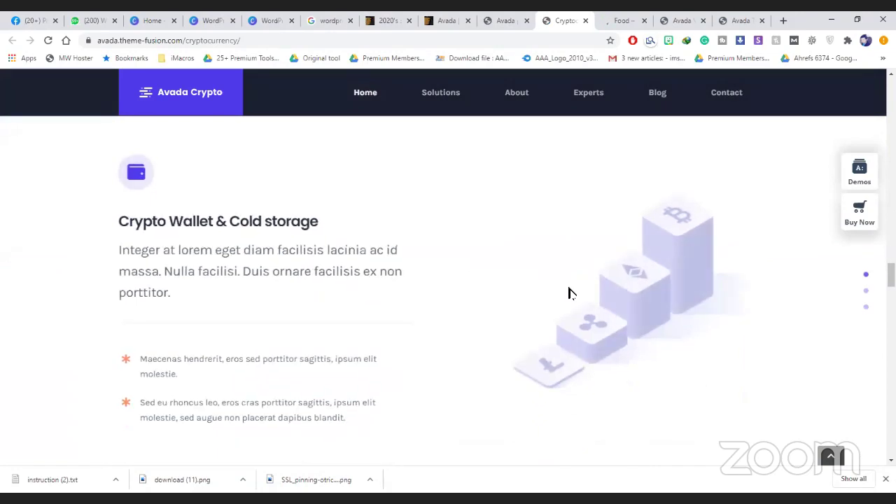
scroll(446, 315, "up", 8)
scroll(494, 326, "up", 8)
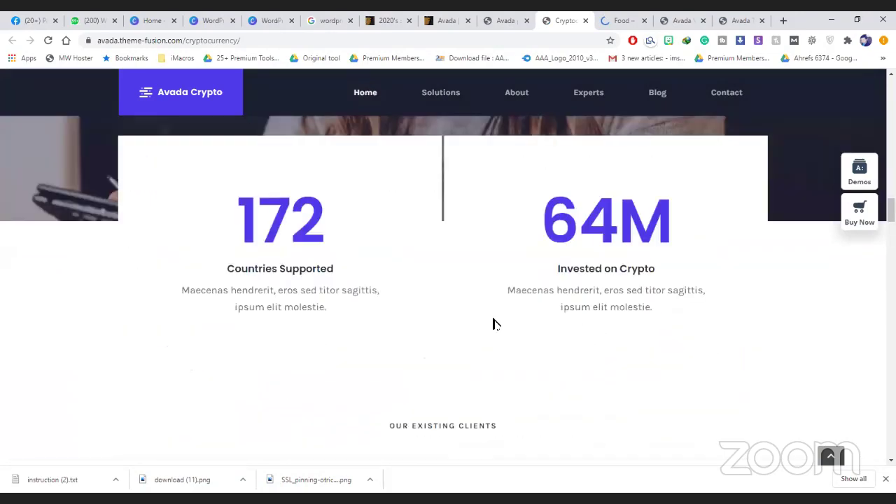
scroll(494, 321, "up", 10)
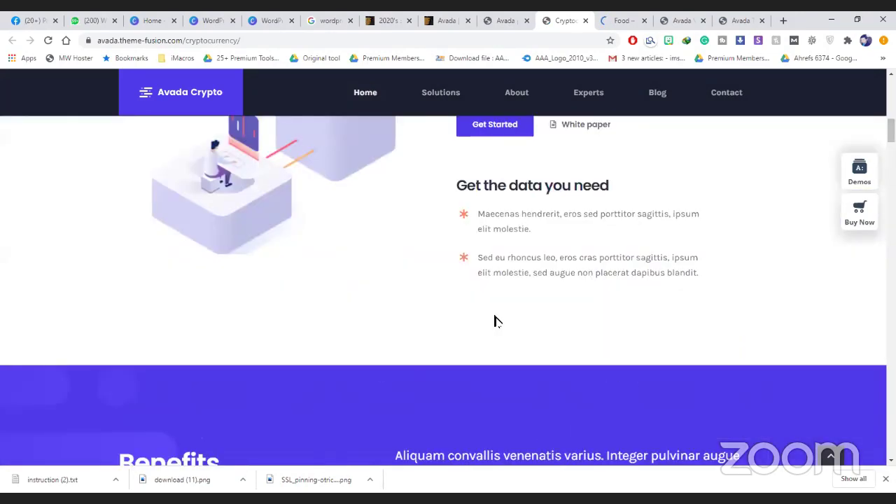
left_click(620, 20)
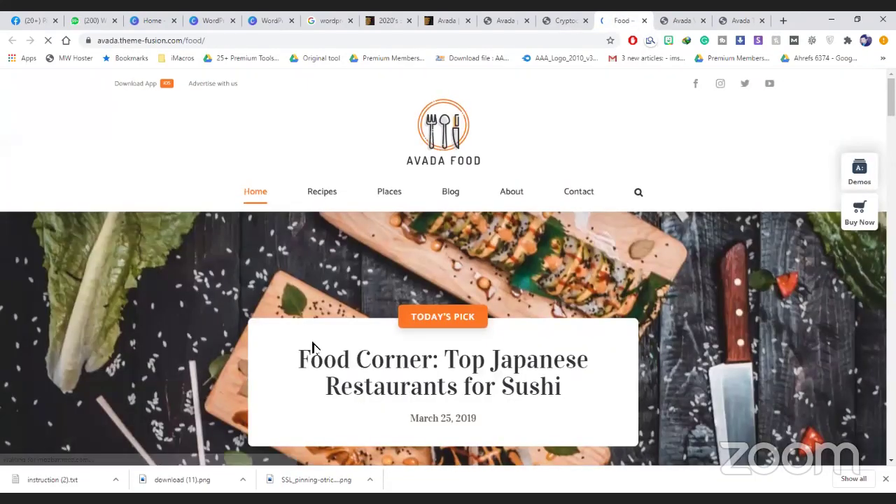
scroll(280, 322, "down", 1)
scroll(254, 291, "down", 3)
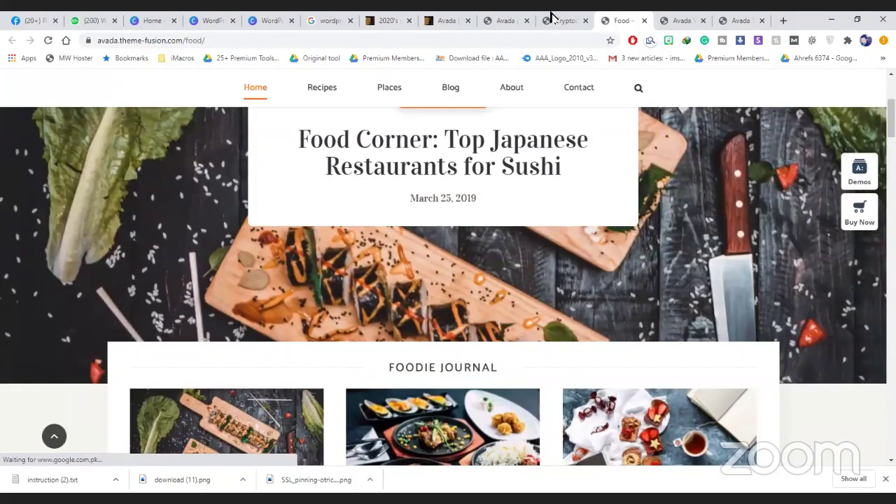
scroll(567, 137, "up", 3)
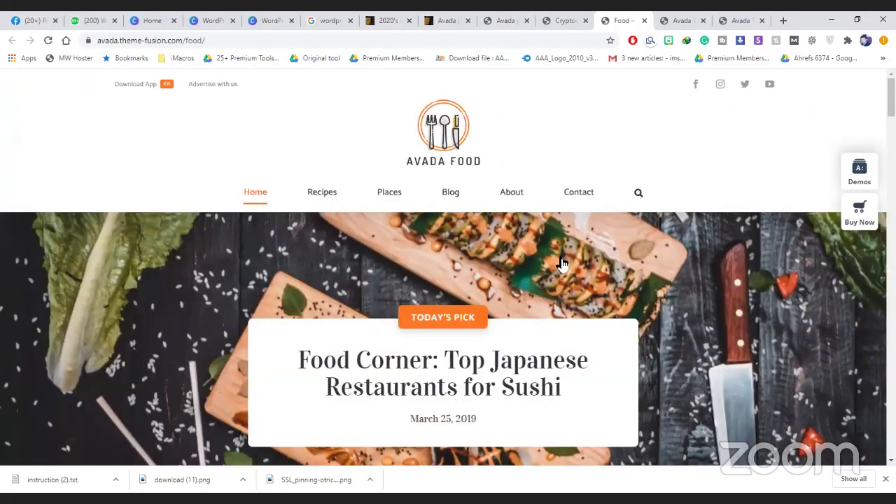
scroll(560, 265, "down", 1)
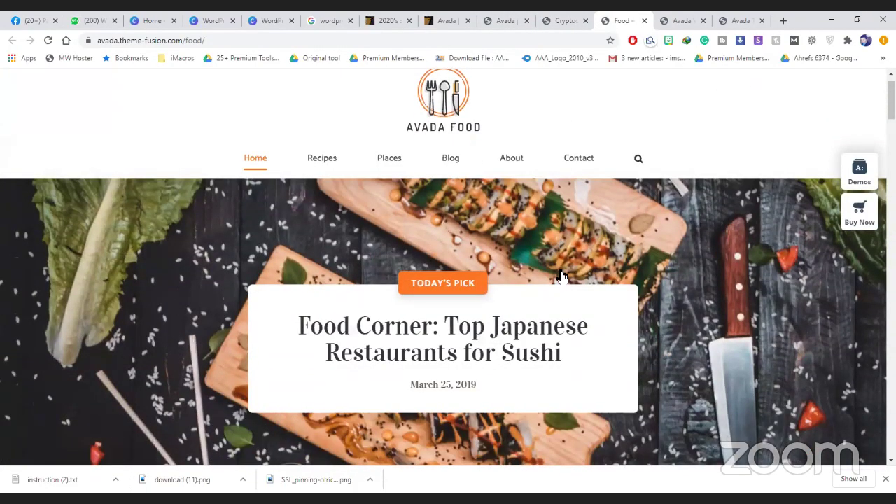
scroll(562, 280, "down", 10)
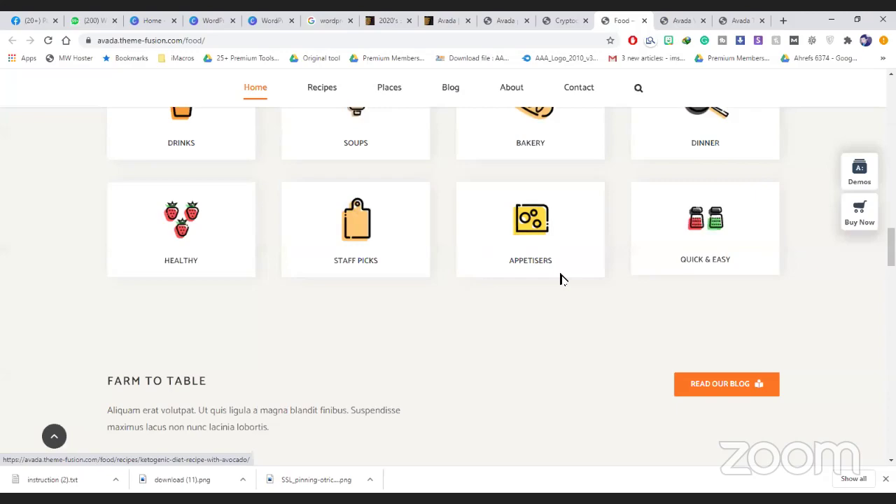
scroll(559, 280, "down", 4)
scroll(560, 283, "down", 15)
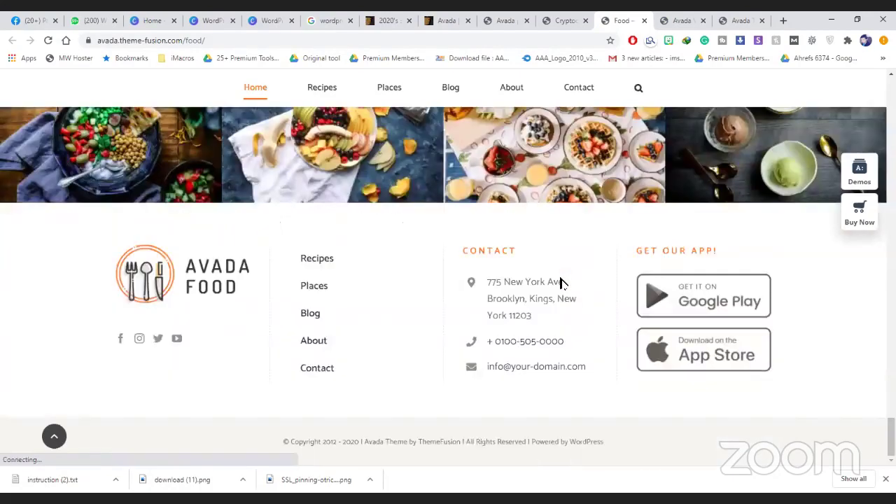
scroll(562, 281, "up", 10)
scroll(559, 287, "up", 10)
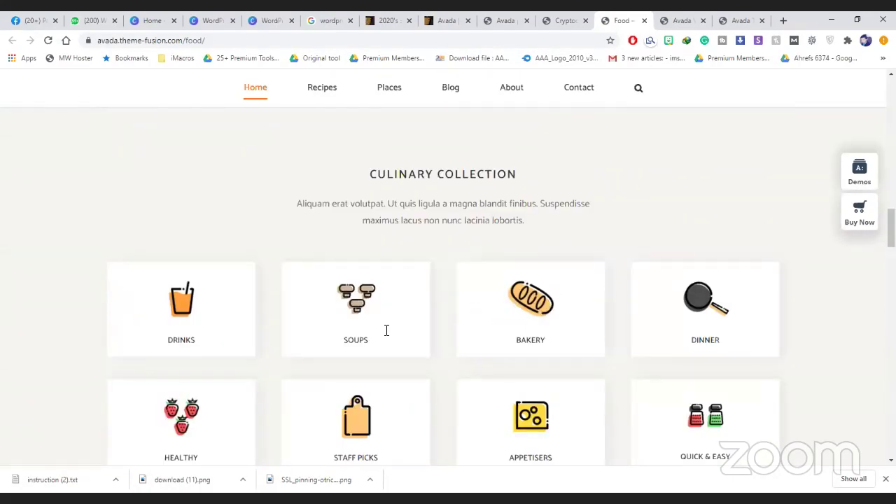
scroll(352, 341, "up", 5)
scroll(439, 305, "up", 2)
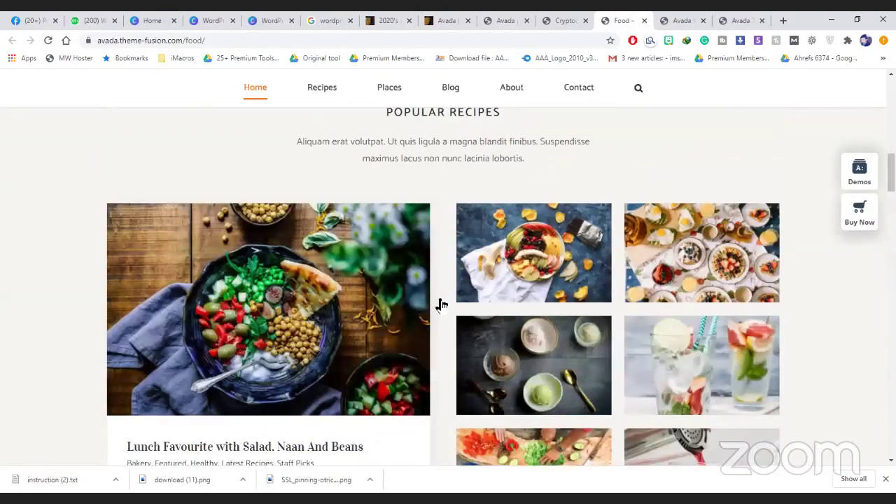
scroll(636, 271, "up", 5)
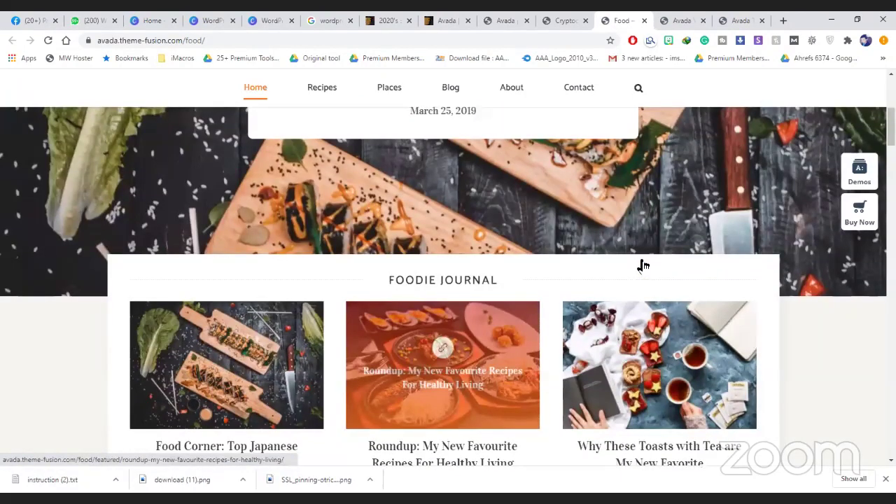
scroll(643, 265, "up", 4)
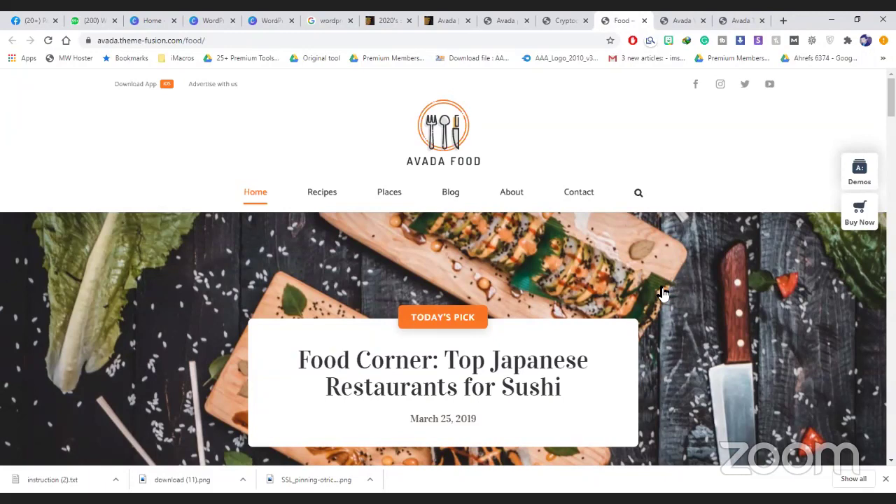
scroll(646, 314, "down", 3)
scroll(538, 259, "up", 4)
scroll(696, 337, "down", 1)
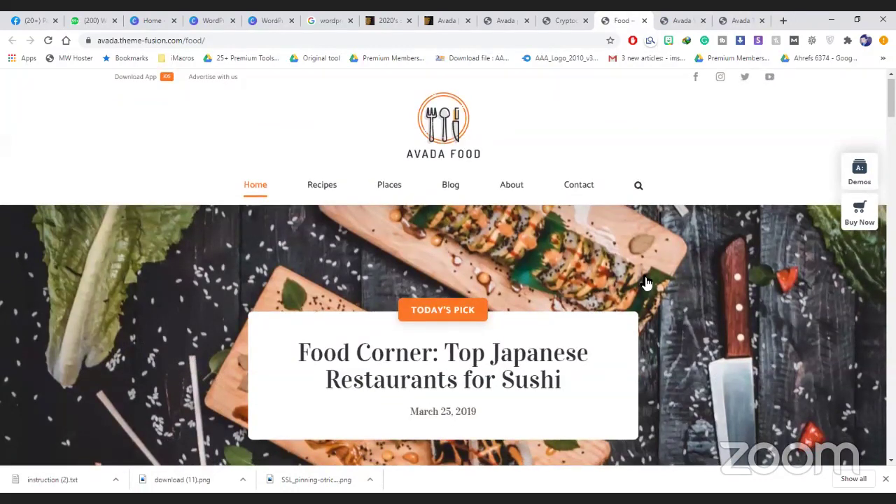
scroll(647, 282, "down", 1)
scroll(646, 282, "down", 3)
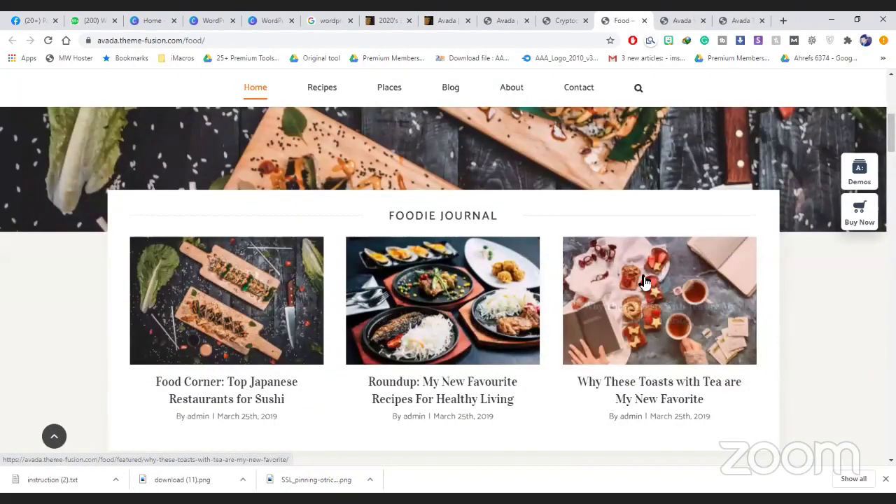
scroll(645, 282, "up", 3)
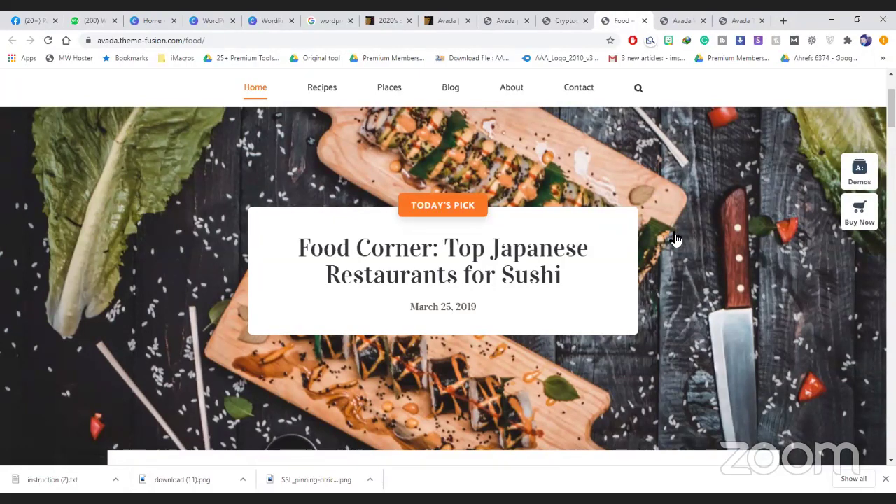
scroll(677, 237, "down", 1)
scroll(677, 238, "down", 10)
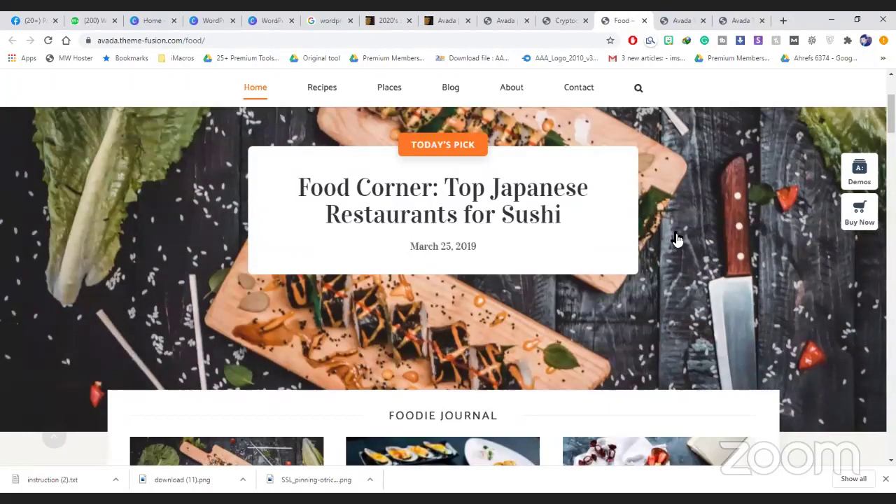
scroll(658, 251, "down", 10)
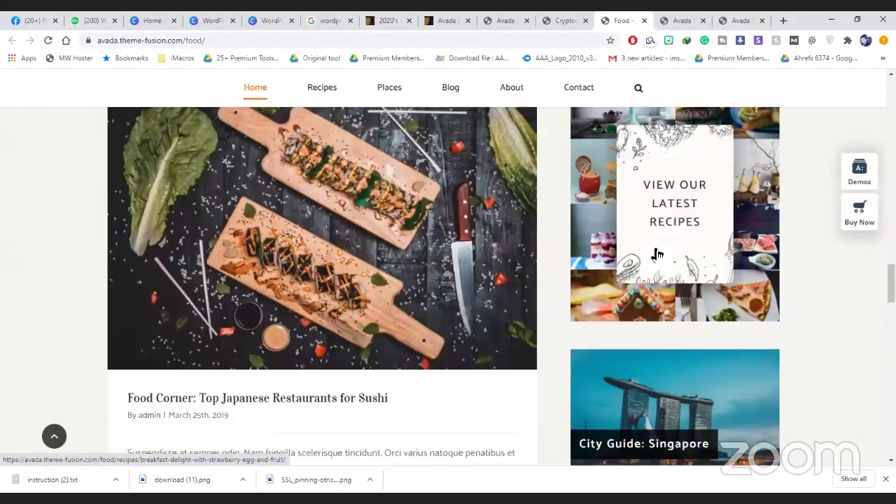
scroll(656, 249, "up", 3)
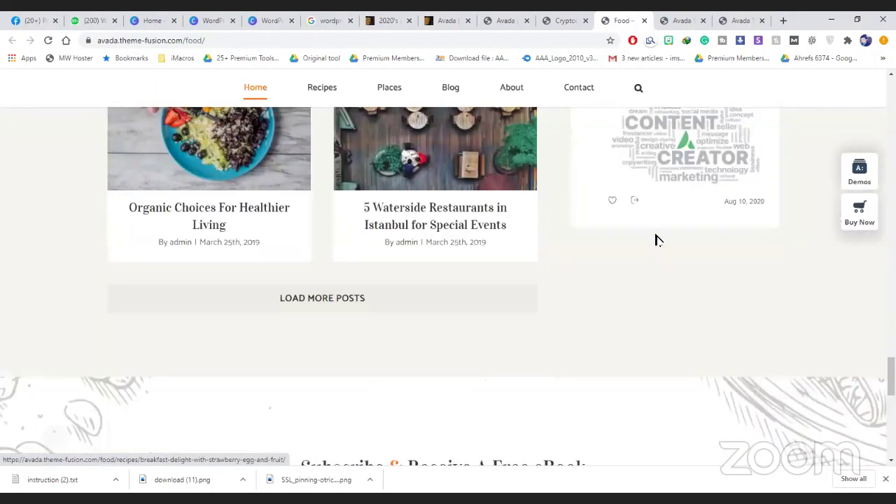
scroll(656, 240, "up", 5)
scroll(661, 200, "down", 5)
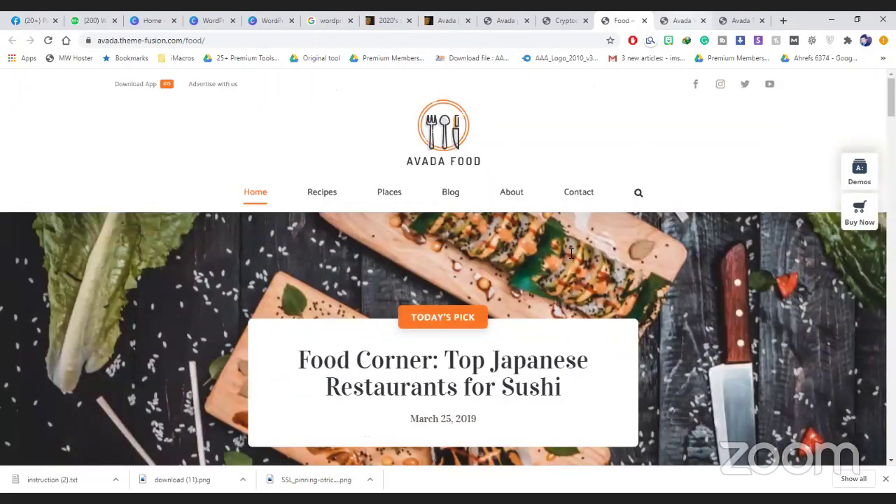
Step: View the Avada Videographer demo and scroll through it to the footer
left_click(682, 20)
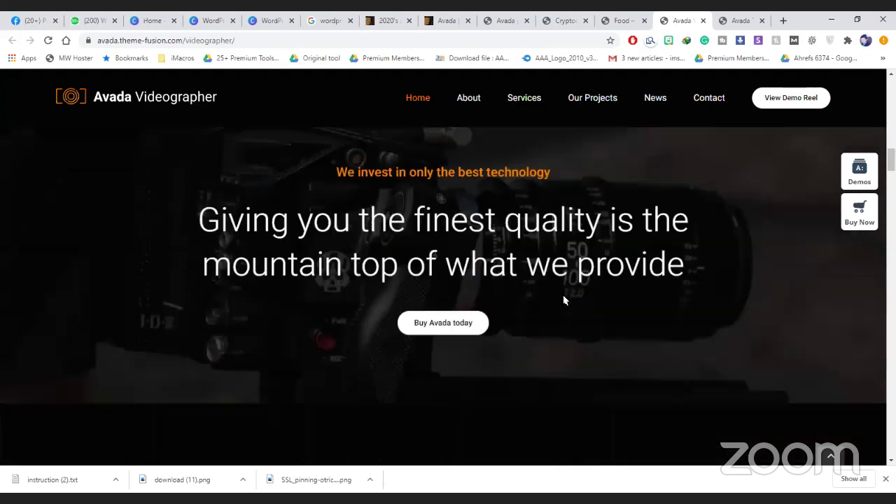
scroll(563, 299, "down", 5)
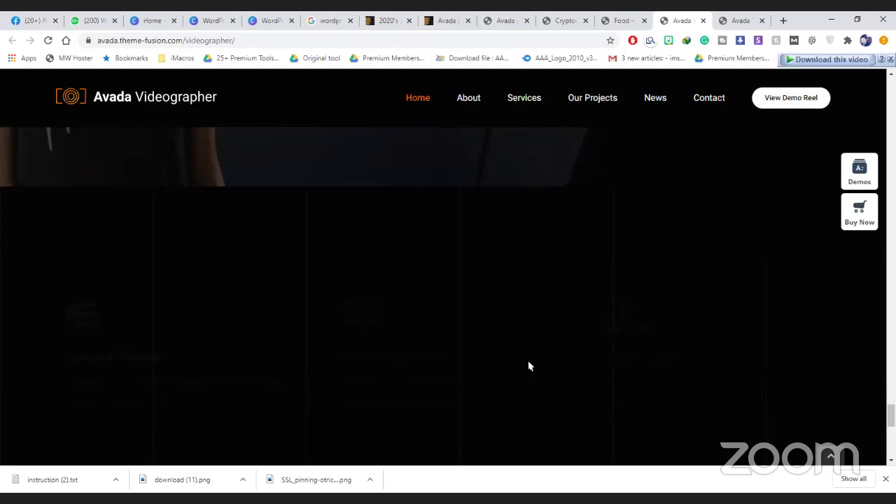
scroll(528, 366, "down", 2)
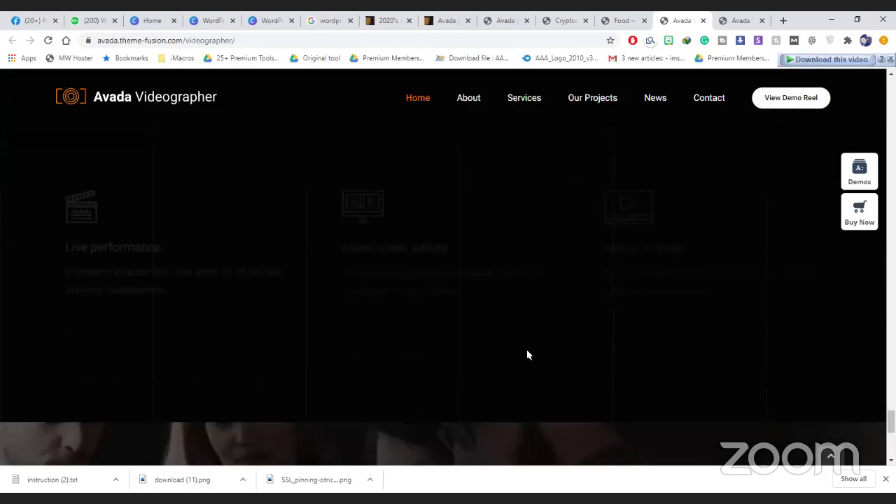
scroll(526, 353, "down", 4)
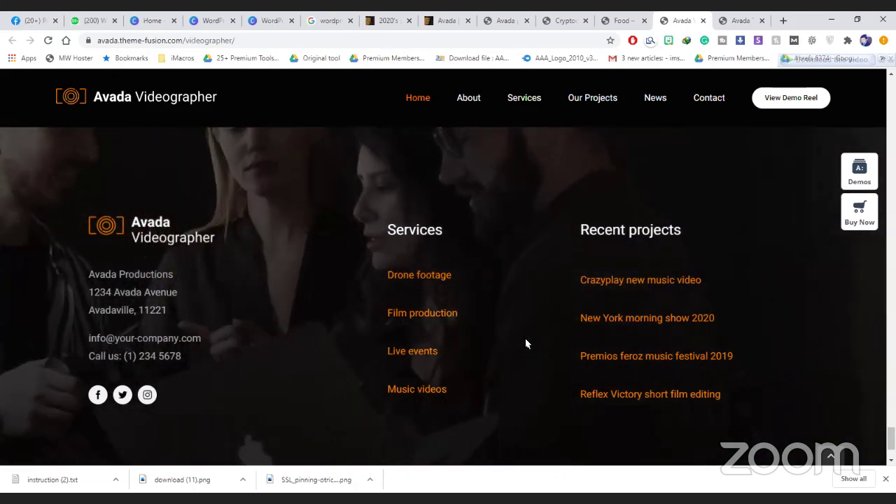
Step: Close the Takeout, Videographer, Food and Crypto demo tabs plus the prebuilt-websites gallery
left_click(721, 20)
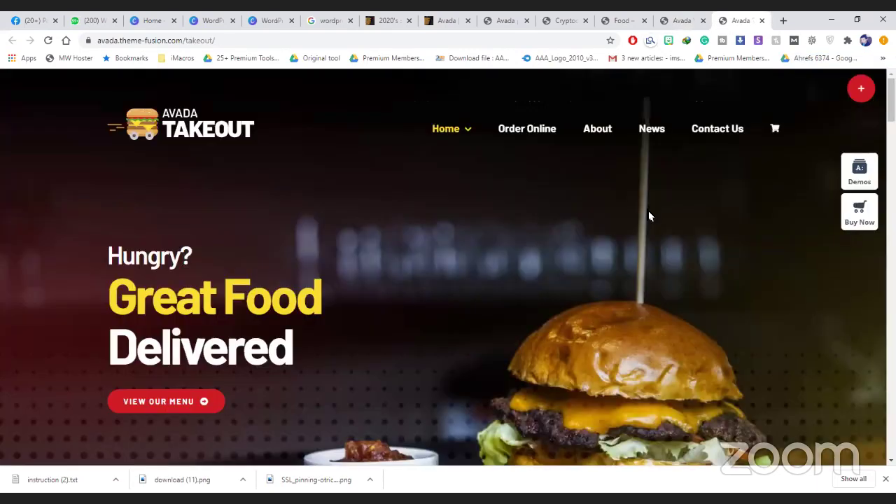
scroll(648, 211, "down", 13)
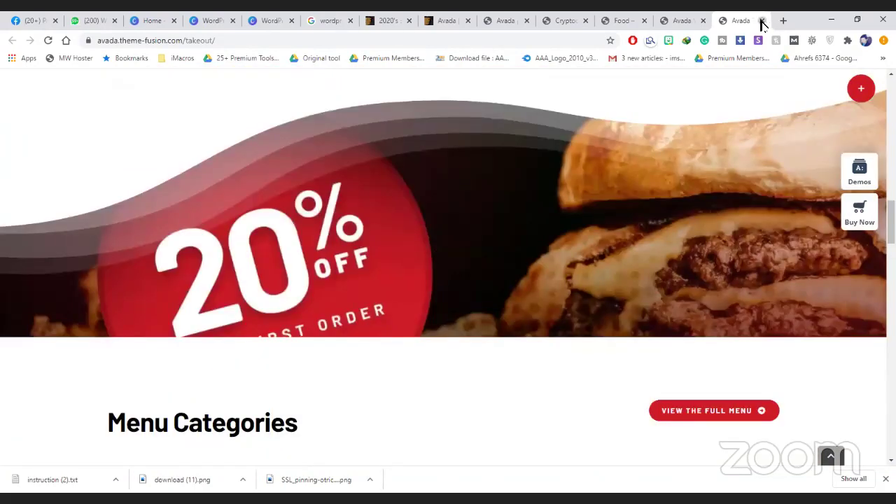
left_click(761, 21)
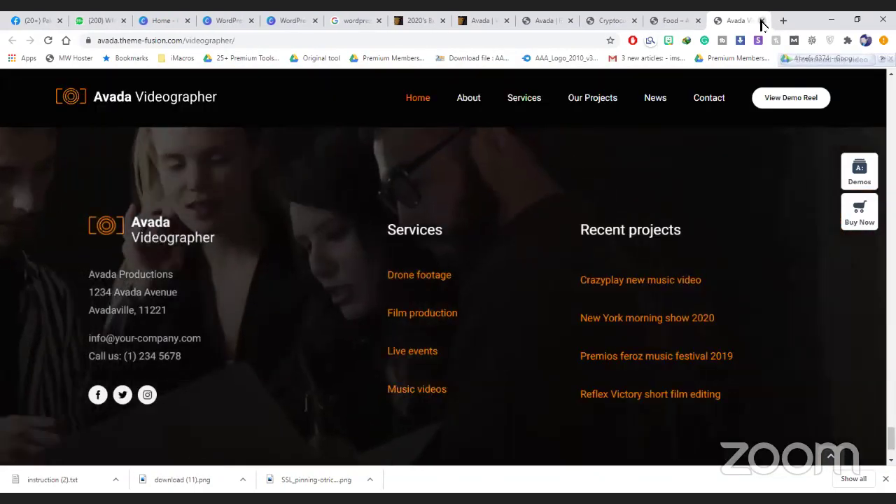
left_click(761, 21)
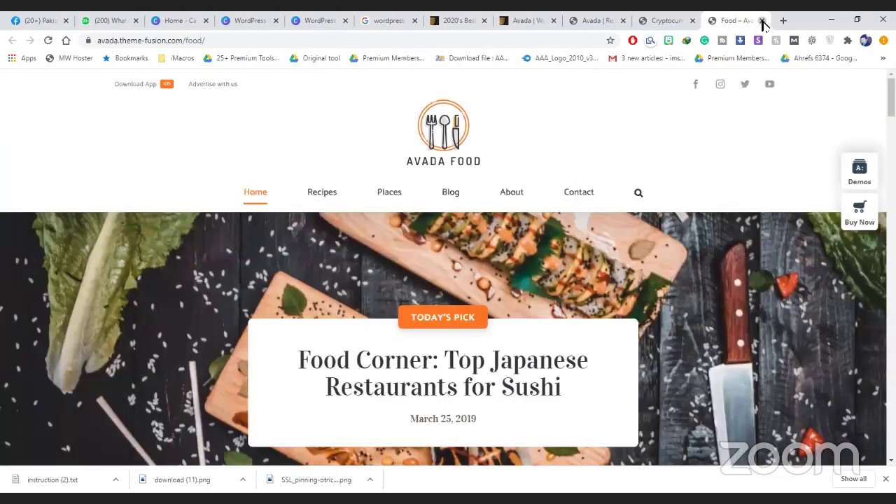
left_click(762, 22)
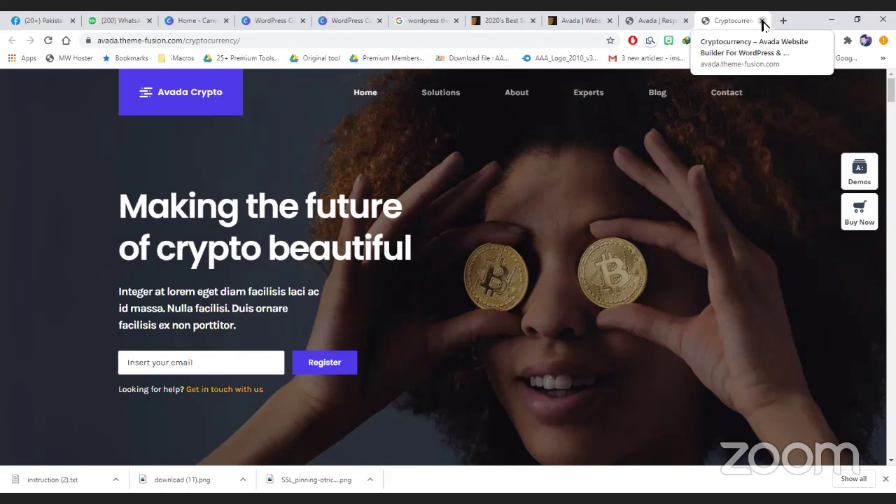
left_click(761, 21)
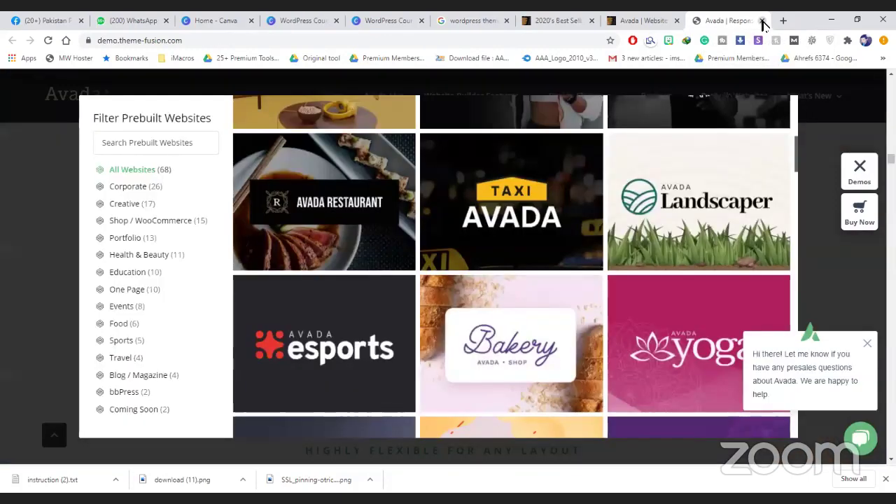
key("ctrl+w")
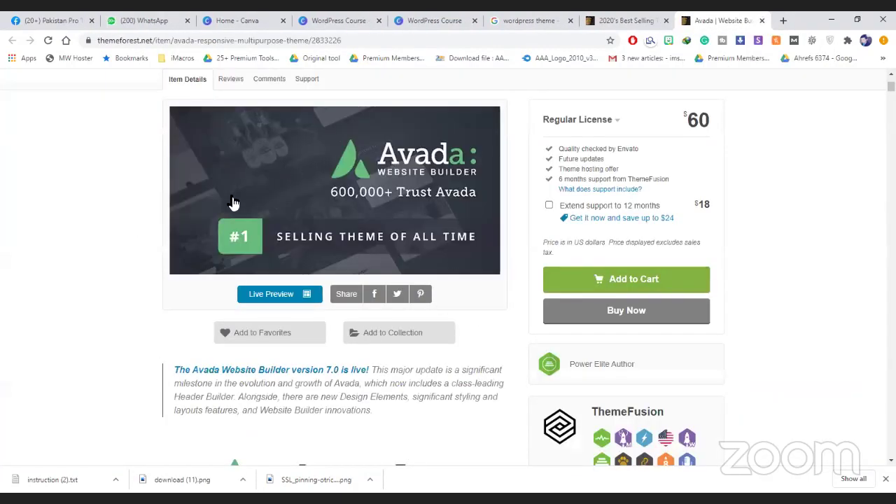
Step: Close the Avada page and open BeTheme's product page in a new tab
left_click(761, 20)
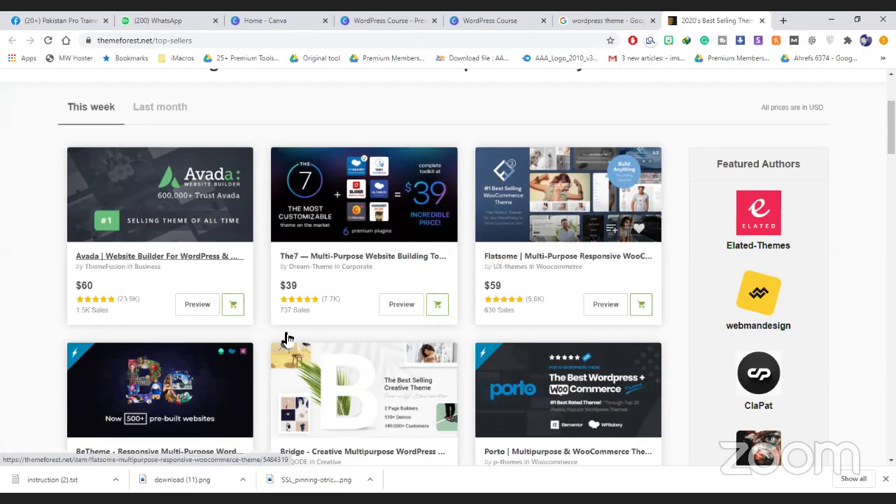
scroll(140, 242, "down", 3)
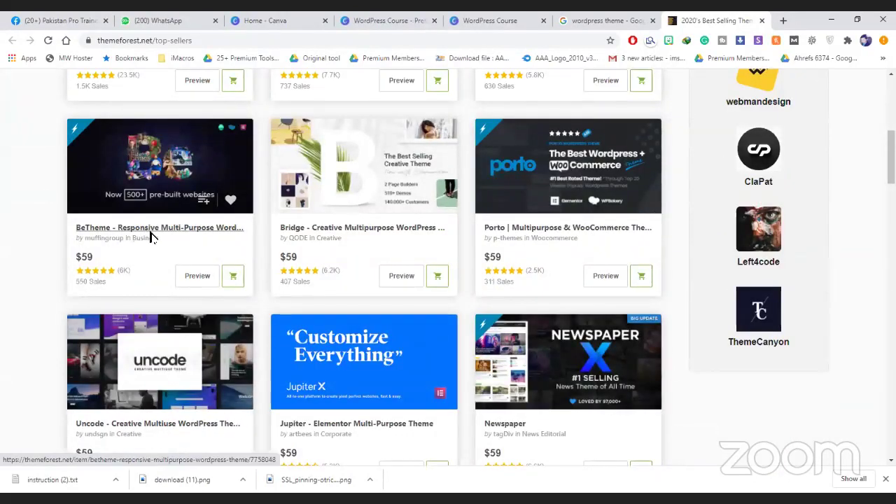
right_click(150, 233)
key("t")
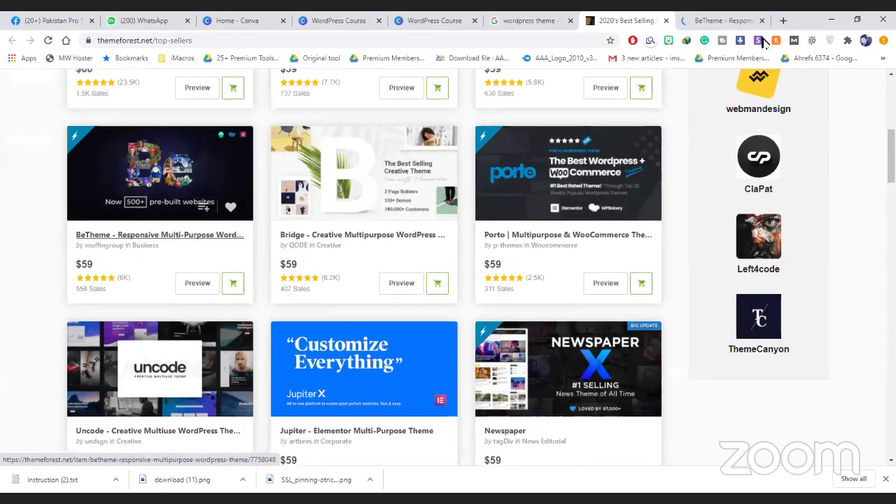
scroll(467, 191, "up", 2)
key("ctrl+Tab")
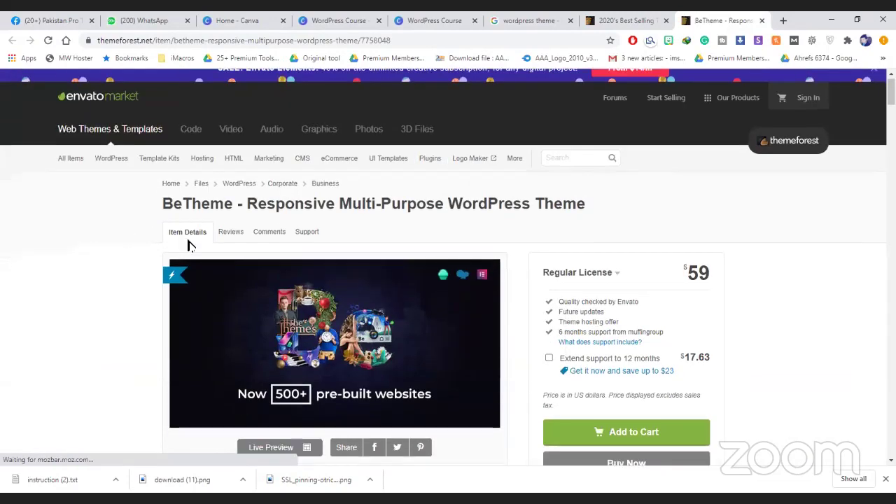
Step: Launch BeTheme's live preview, glance over the top-sellers list, then view the preview
scroll(294, 245, "down", 3)
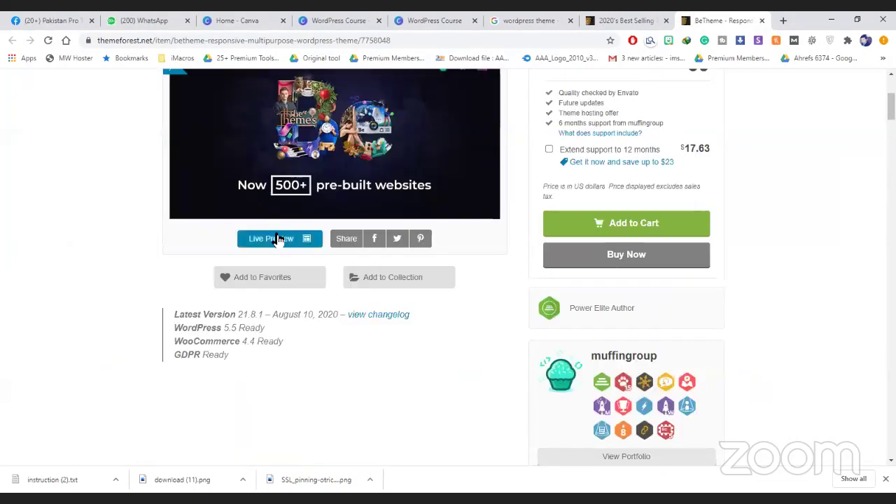
left_click(277, 238)
left_click(646, 16)
left_click(559, 16)
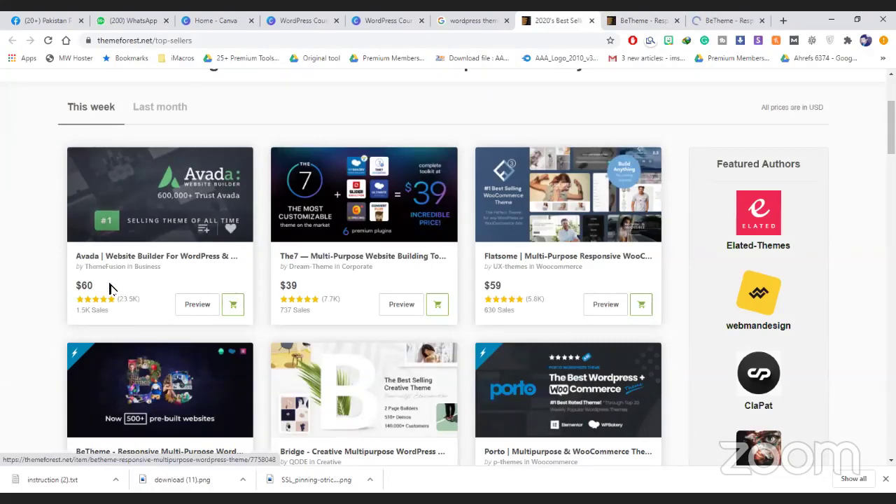
scroll(112, 291, "down", 3)
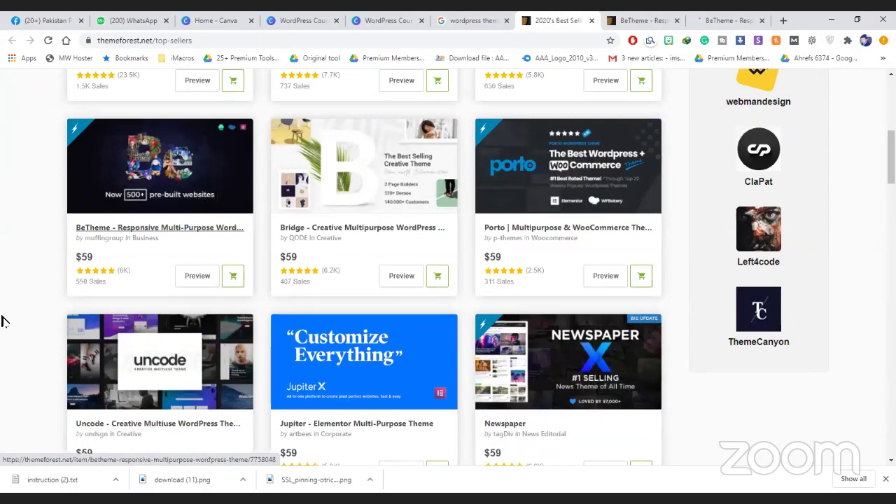
scroll(4, 320, "down", 2)
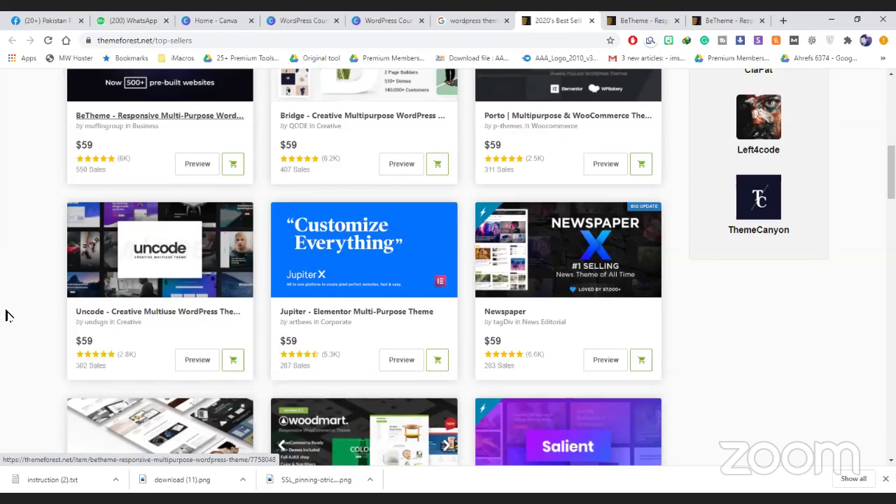
scroll(7, 315, "up", 1)
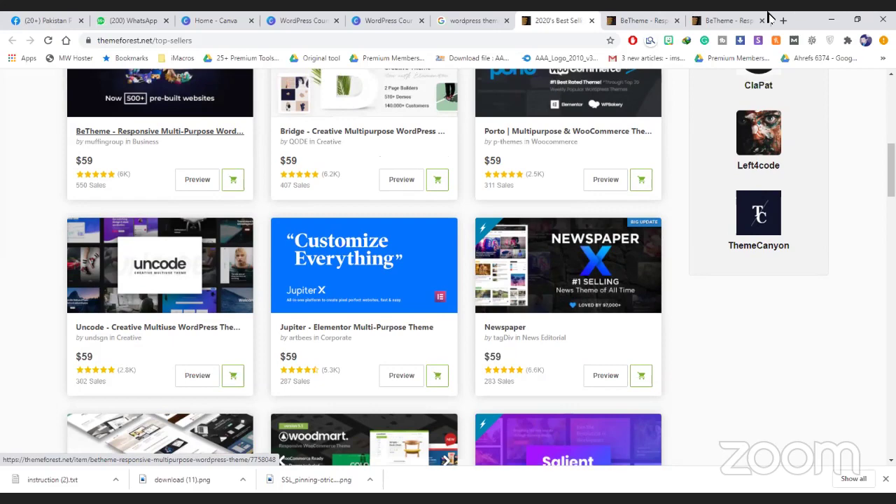
scroll(623, 174, "up", 3)
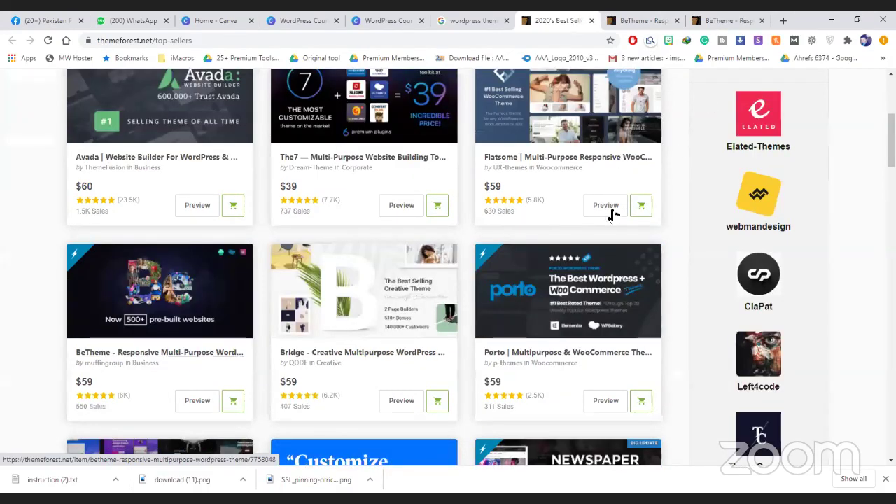
key("ctrl+9")
scroll(583, 250, "down", 2)
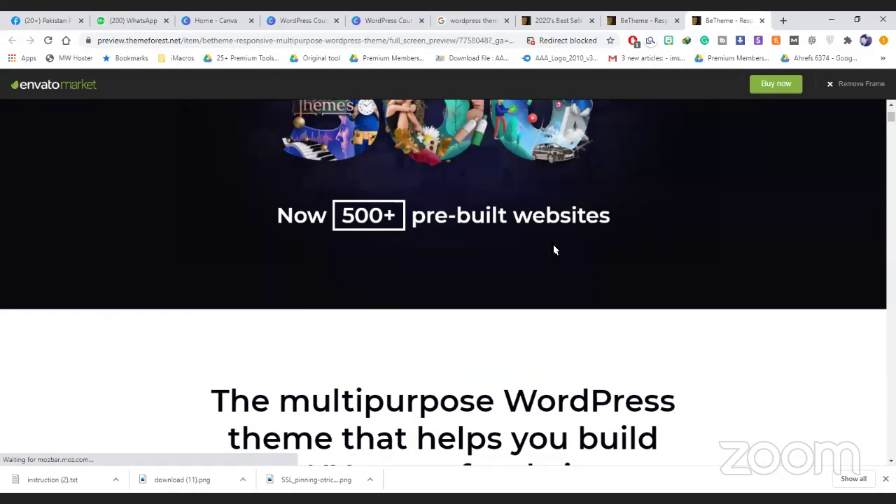
Step: Scroll BeTheme's pre-built websites gallery and open the Training 2 demo in a new tab
scroll(553, 248, "down", 20)
scroll(476, 249, "down", 6)
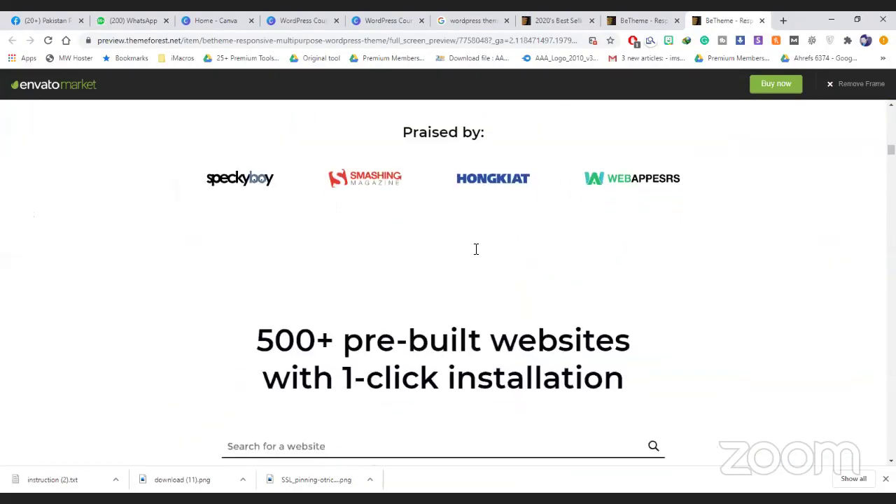
scroll(420, 252, "down", 3)
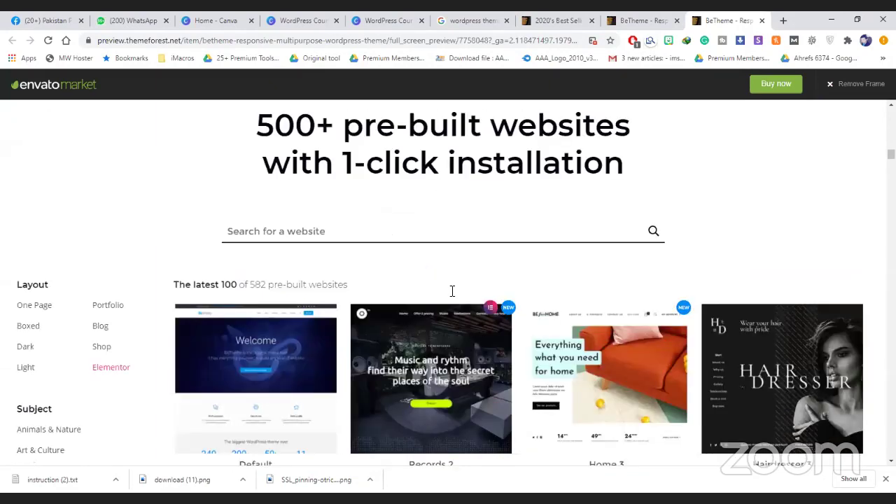
scroll(567, 282, "up", 3)
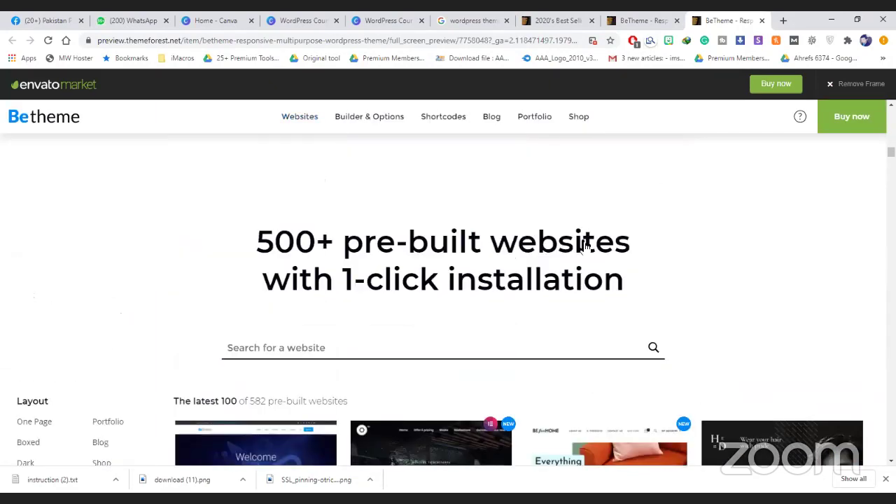
scroll(578, 247, "down", 7)
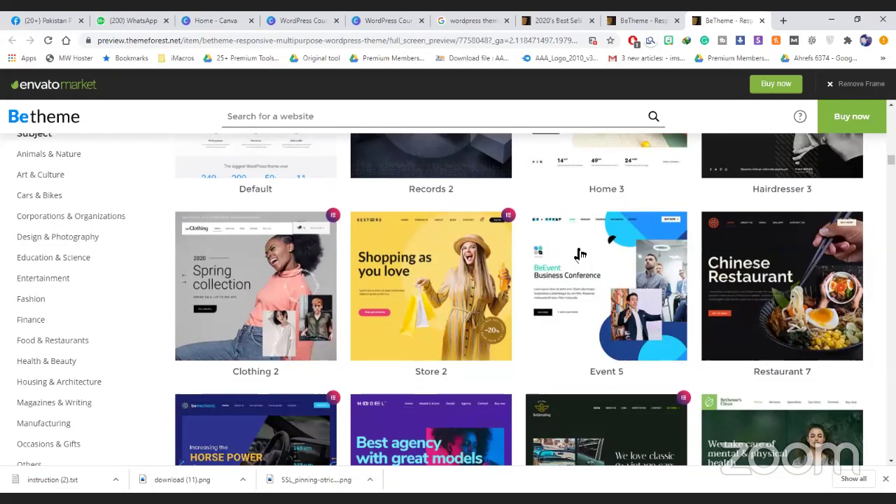
scroll(579, 253, "up", 2)
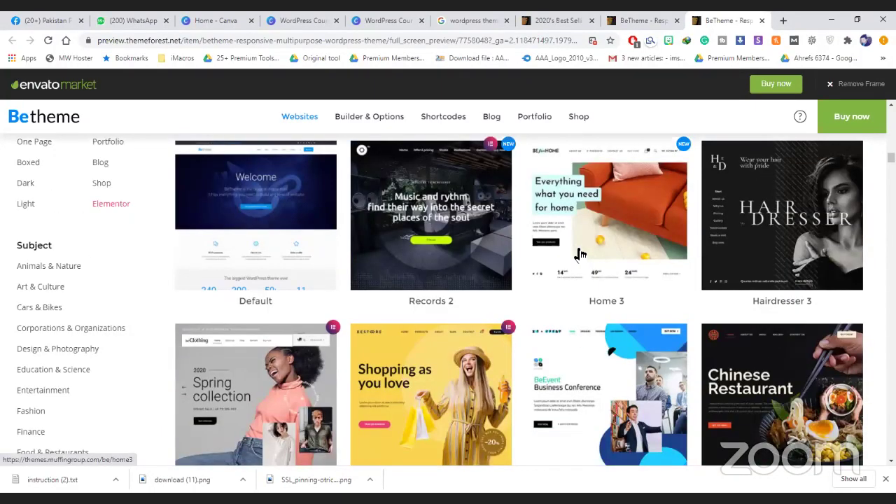
scroll(572, 266, "down", 2)
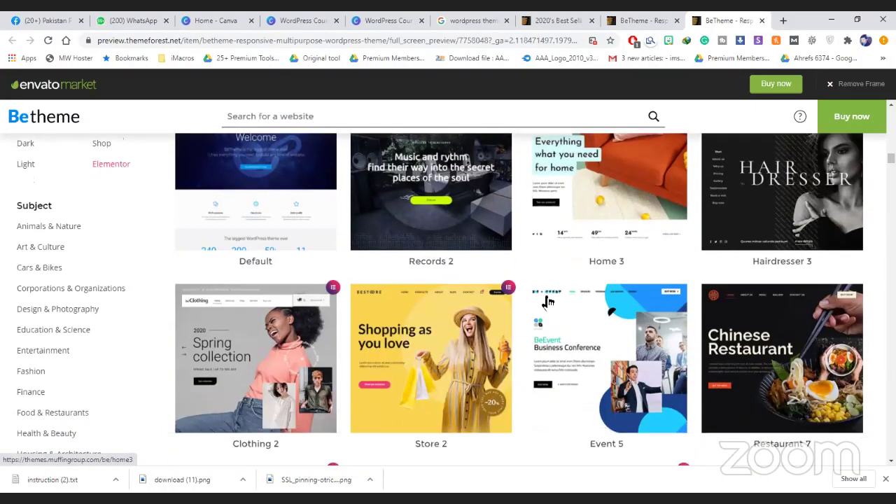
scroll(521, 301, "down", 1)
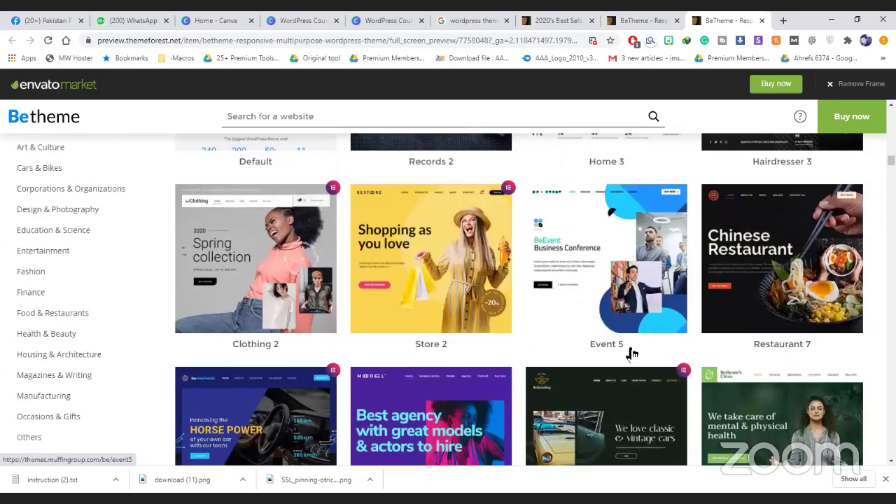
scroll(570, 333, "down", 5)
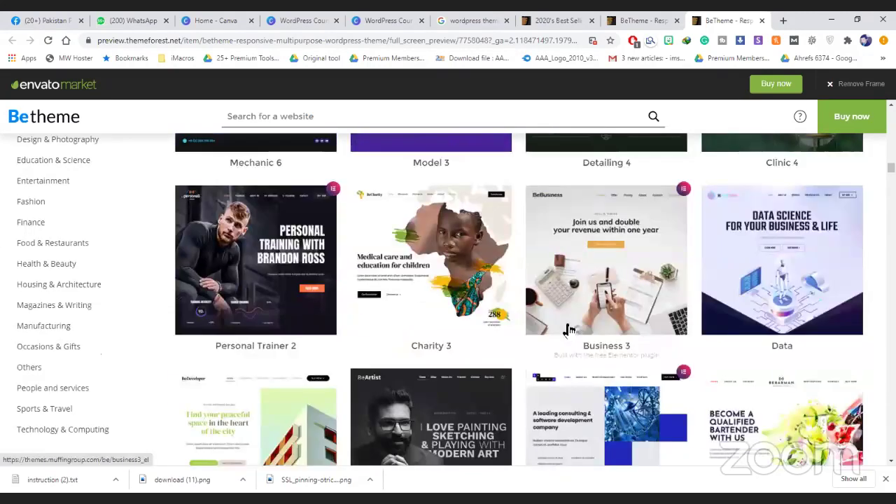
scroll(567, 333, "down", 1)
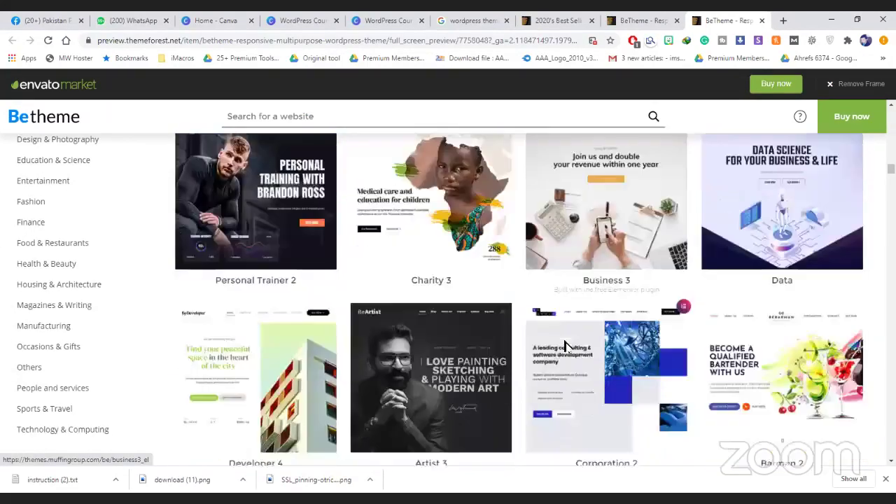
scroll(565, 345, "down", 5)
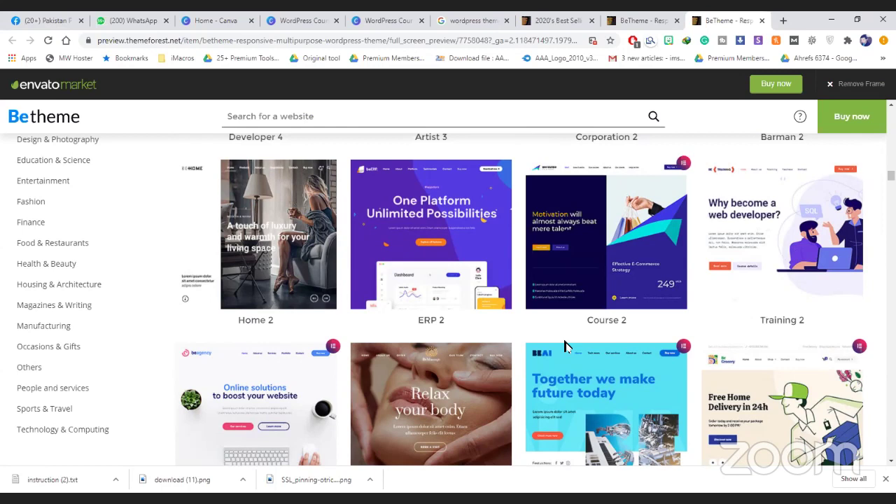
scroll(565, 345, "down", 1)
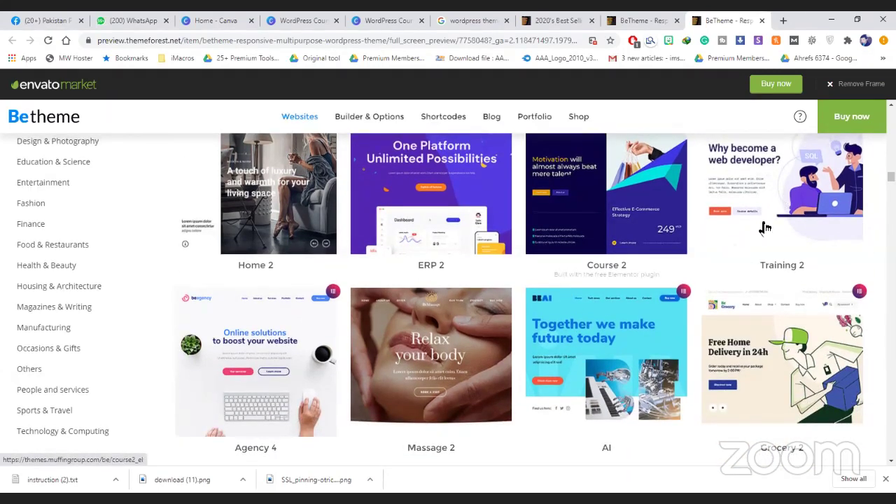
scroll(770, 192, "up", 1)
scroll(725, 128, "down", 1)
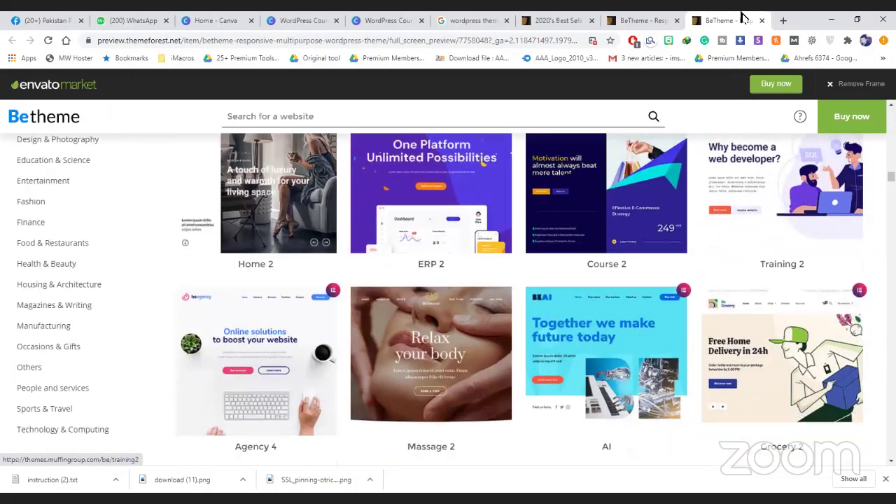
left_click(724, 136)
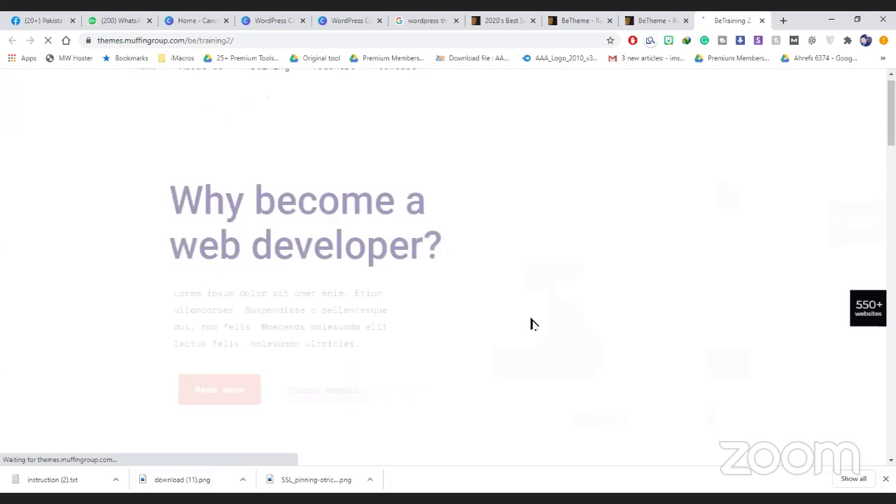
Step: Scroll through the BeTheme Training 2 demo site
scroll(630, 265, "down", 2)
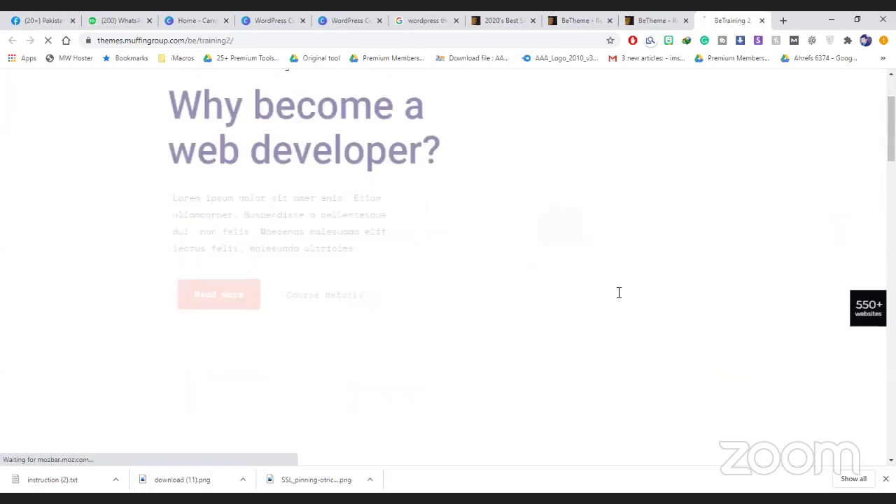
scroll(420, 301, "up", 2)
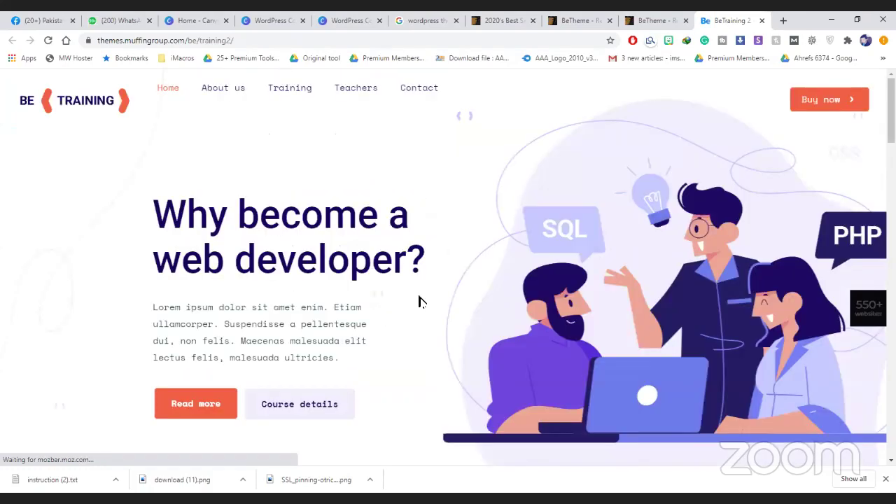
scroll(550, 213, "down", 10)
scroll(291, 171, "up", 1)
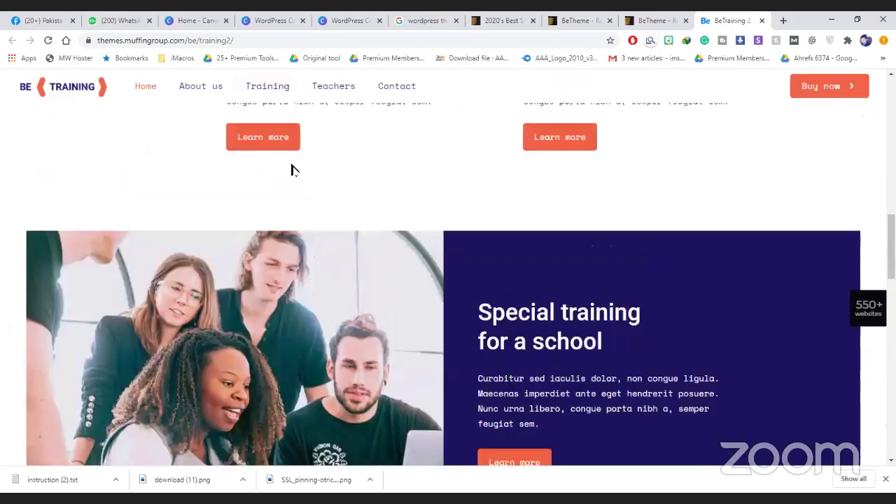
scroll(394, 203, "up", 3)
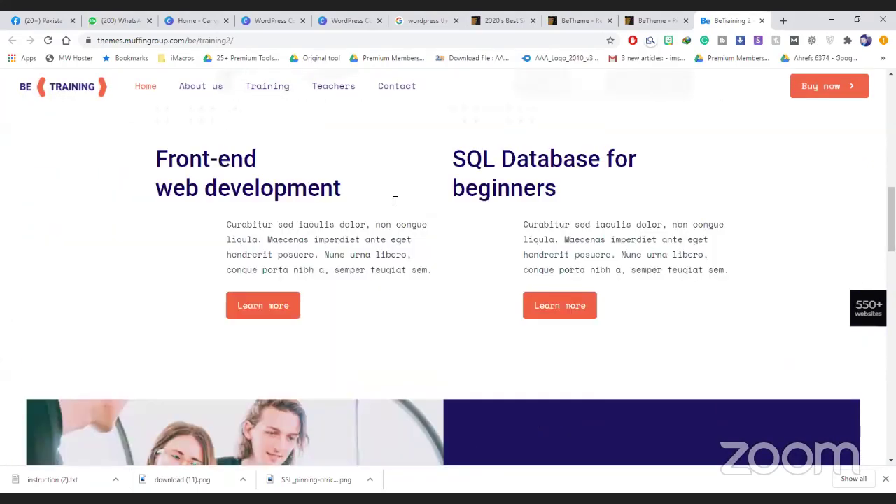
scroll(394, 201, "down", 2)
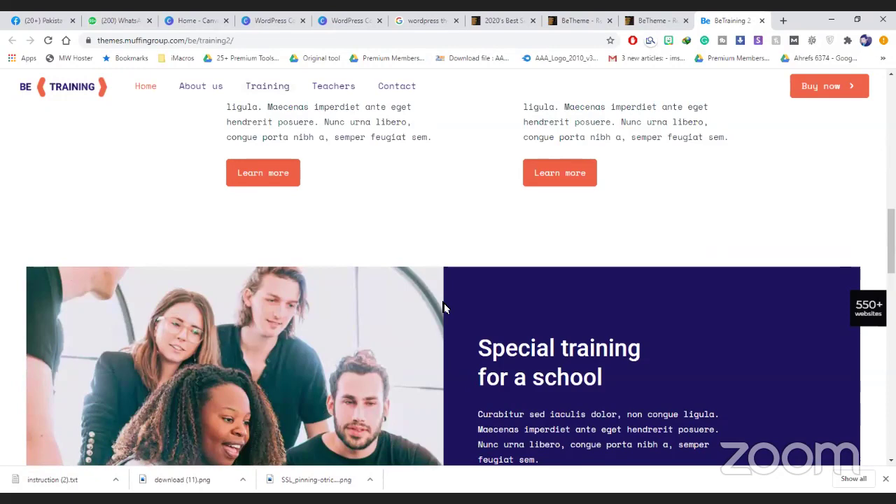
scroll(443, 308, "down", 15)
scroll(482, 122, "up", 15)
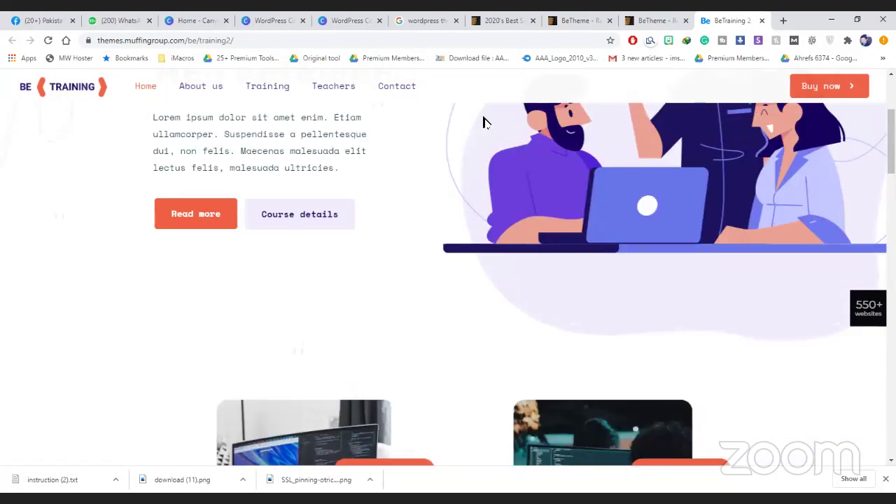
scroll(540, 206, "down", 2)
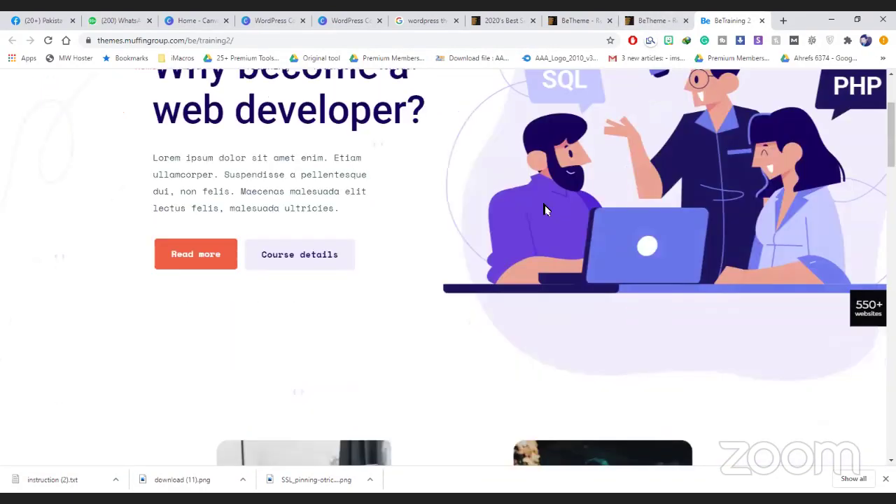
scroll(544, 205, "down", 3)
scroll(634, 84, "down", 5)
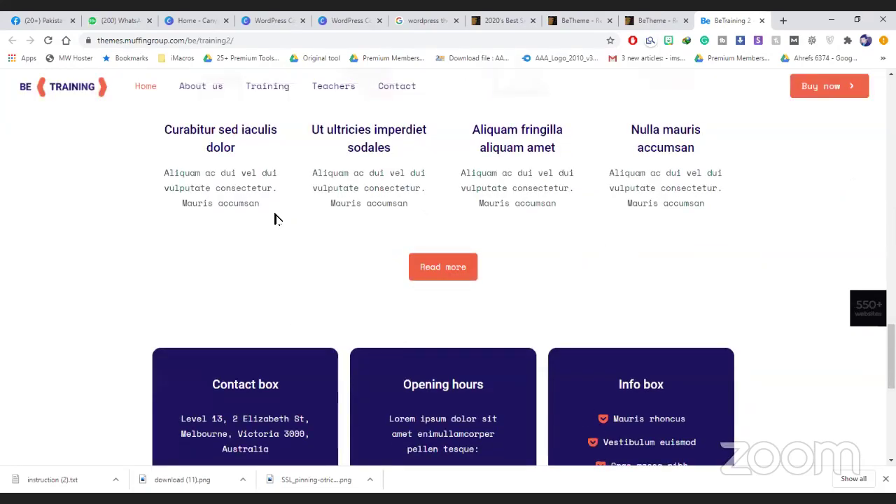
Step: Return to the BeTheme preview gallery and bring up link options for Agency 4
key("ctrl+shift+Tab")
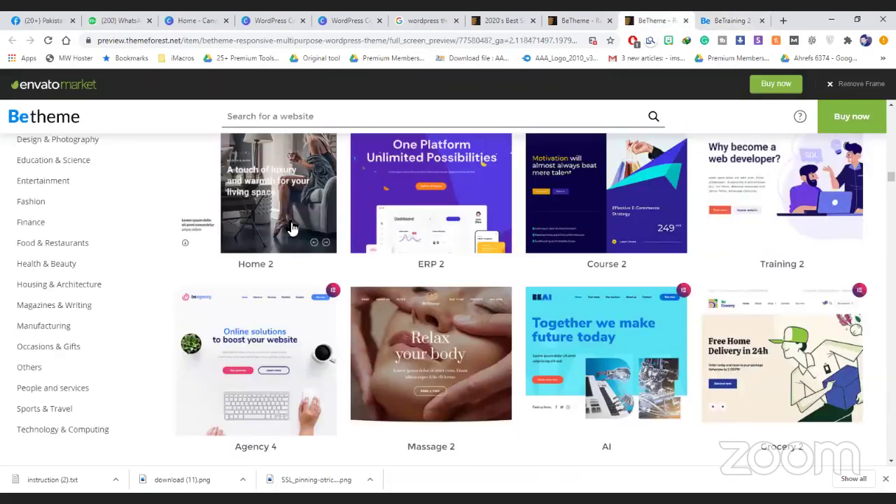
scroll(380, 384, "down", 2)
right_click(278, 218)
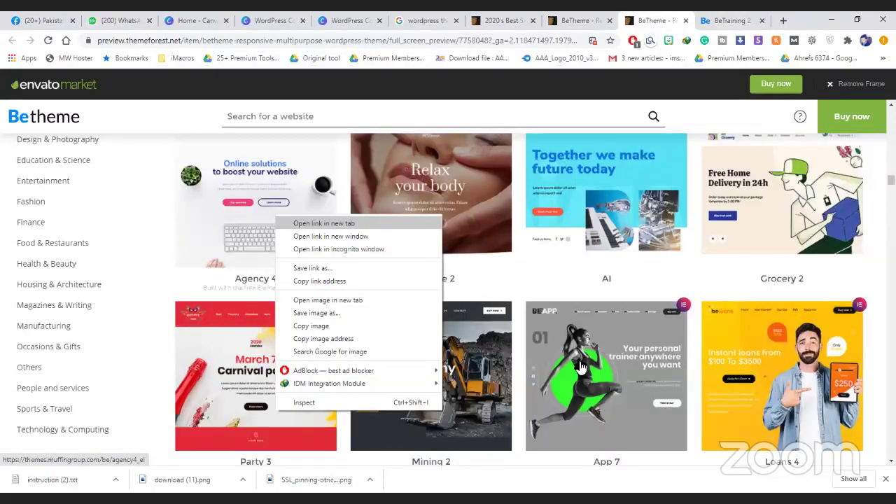
Step: Open the Agency 4, Medical Shop 2 and Medical Shop BeTheme demos in new tabs, then view Medical Shop
key("Return")
scroll(695, 344, "down", 3)
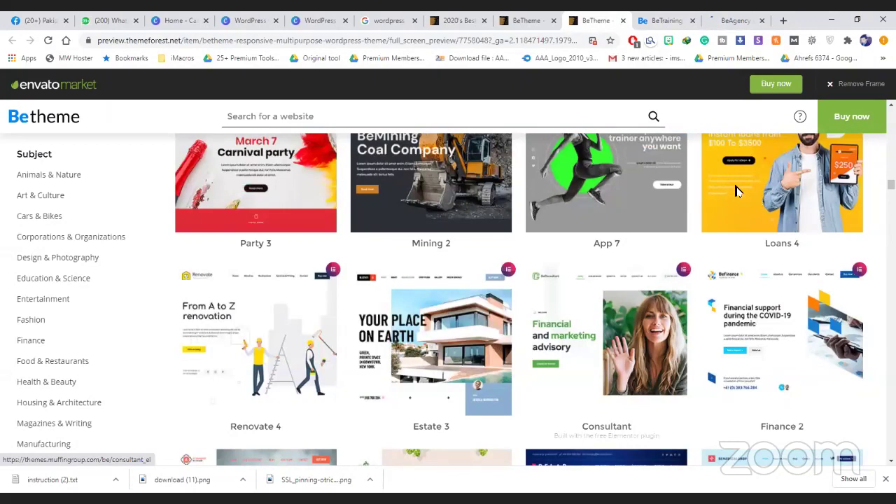
scroll(740, 196, "up", 5)
middle_click(740, 196)
right_click(595, 357)
left_click(630, 170)
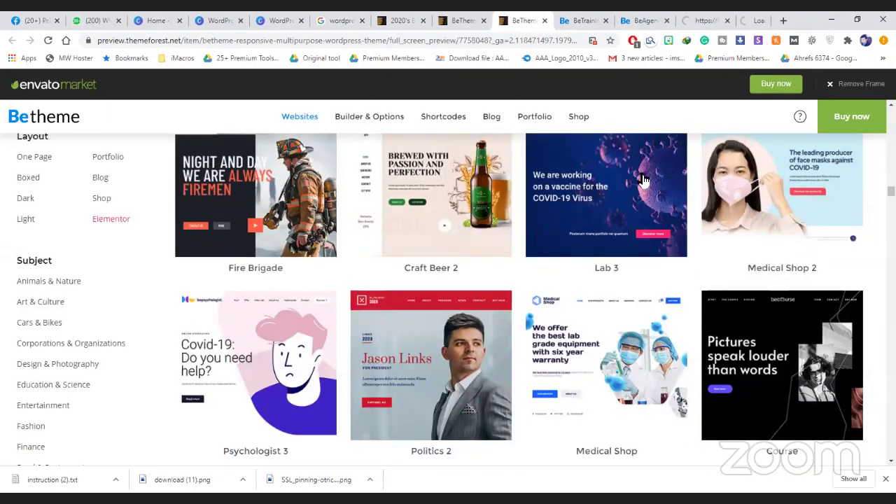
left_click(742, 19)
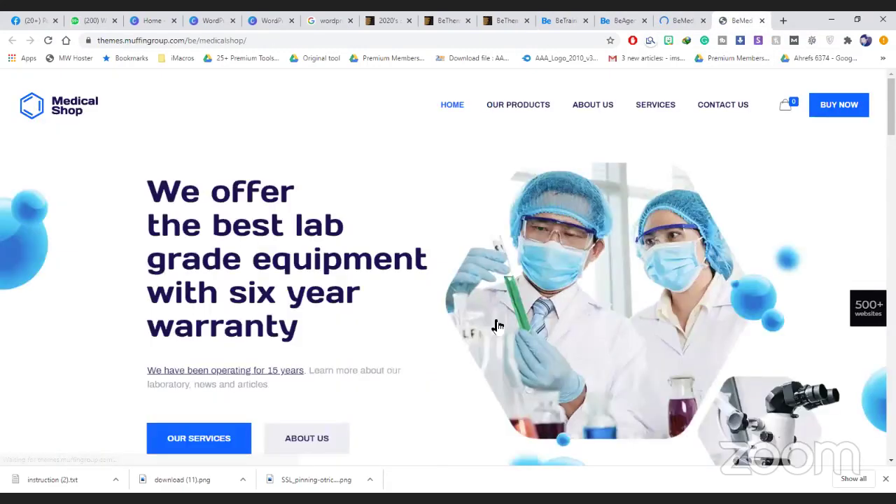
Step: Scroll through the Medical Shop demo's lab-equipment homepage
scroll(496, 325, "down", 6)
scroll(506, 326, "down", 5)
scroll(650, 360, "up", 4)
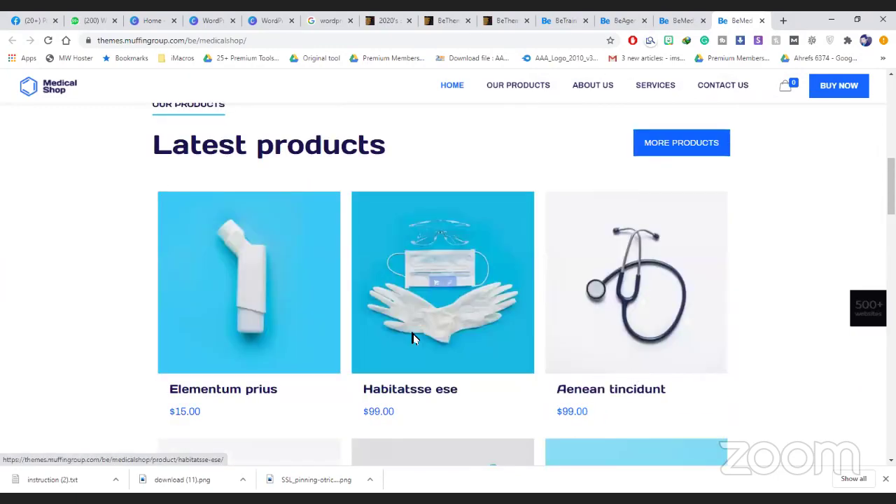
scroll(536, 408, "down", 8)
scroll(536, 408, "down", 15)
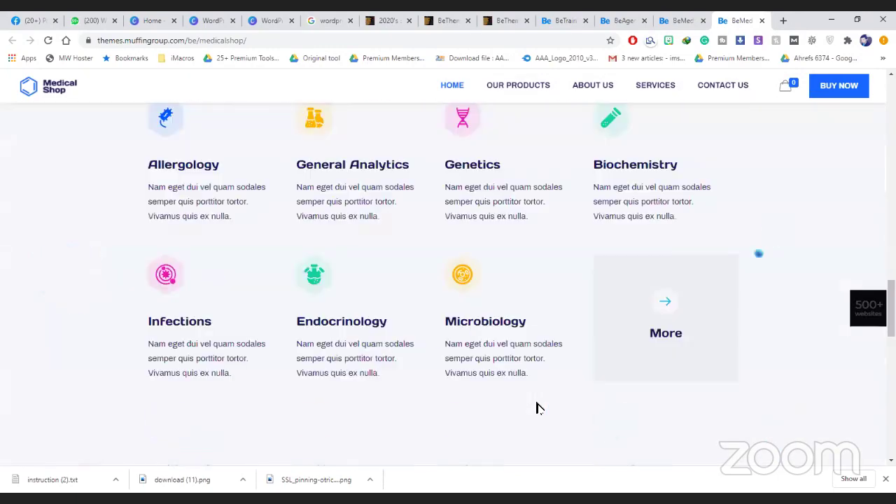
scroll(469, 272, "up", 16)
scroll(469, 272, "up", 5)
scroll(662, 189, "down", 2)
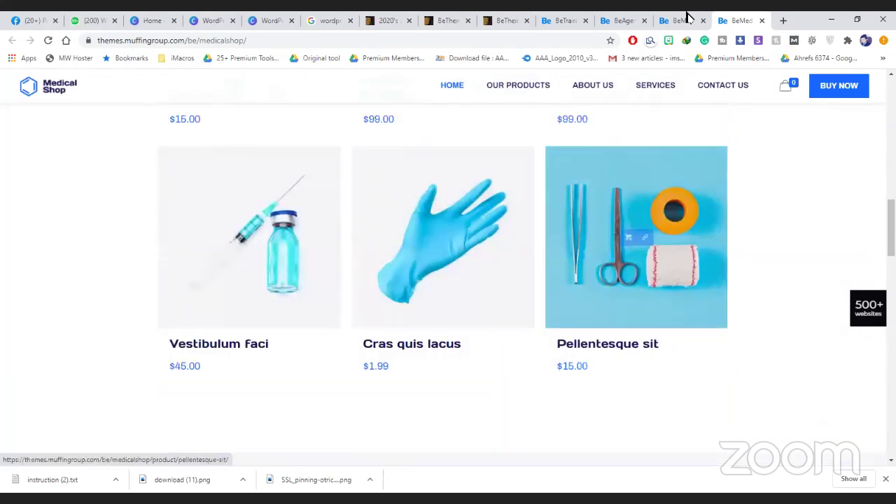
Step: Browse the Medical Shop 2 and Agency 4 BeTheme demos
left_click(687, 16)
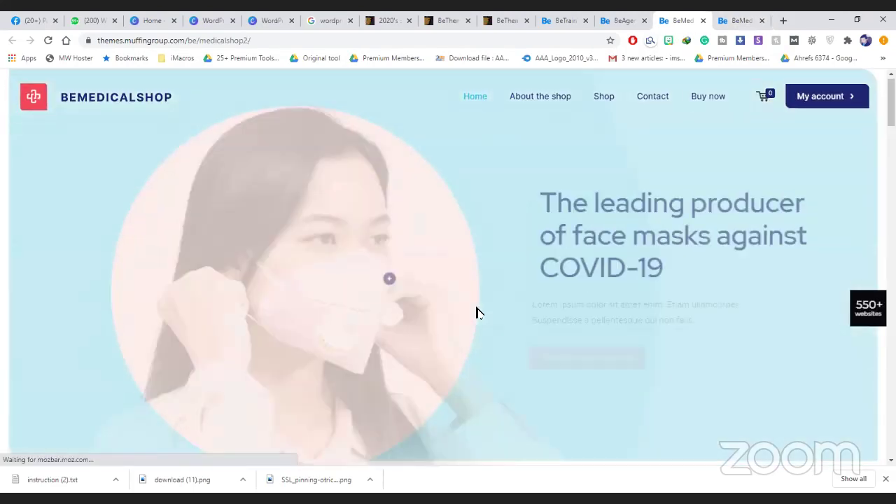
scroll(475, 313, "down", 3)
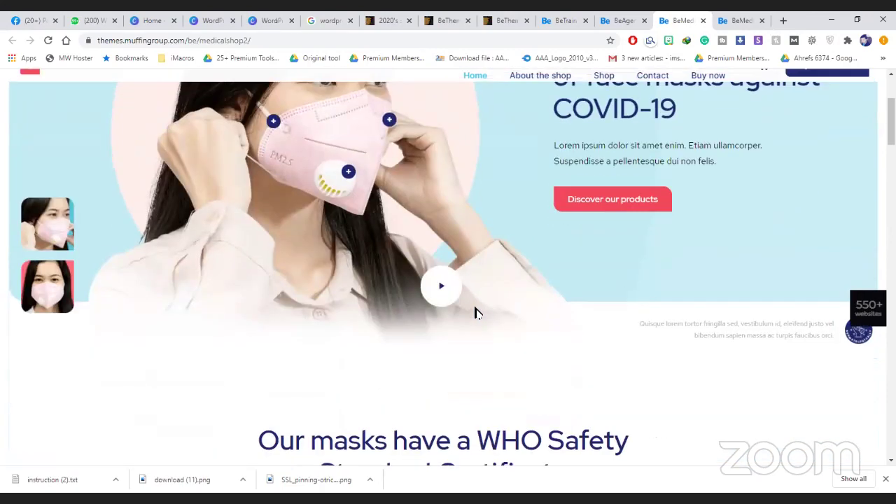
scroll(474, 313, "down", 15)
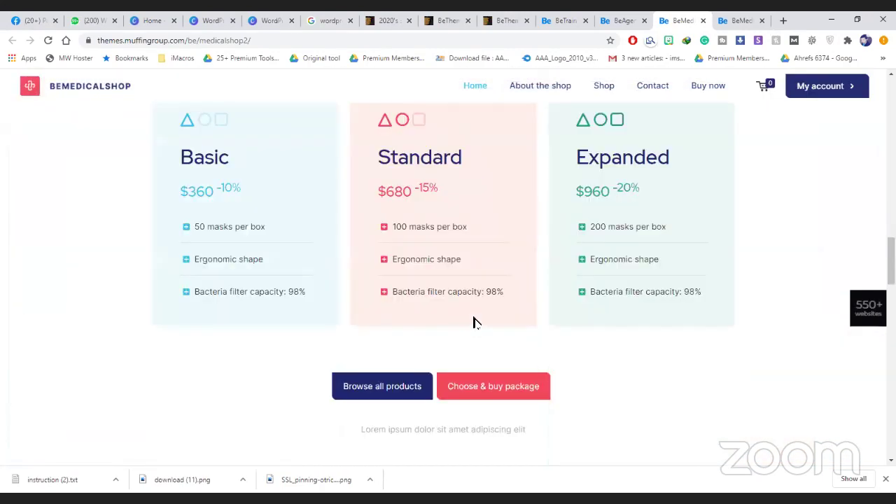
scroll(475, 323, "down", 10)
scroll(475, 320, "up", 20)
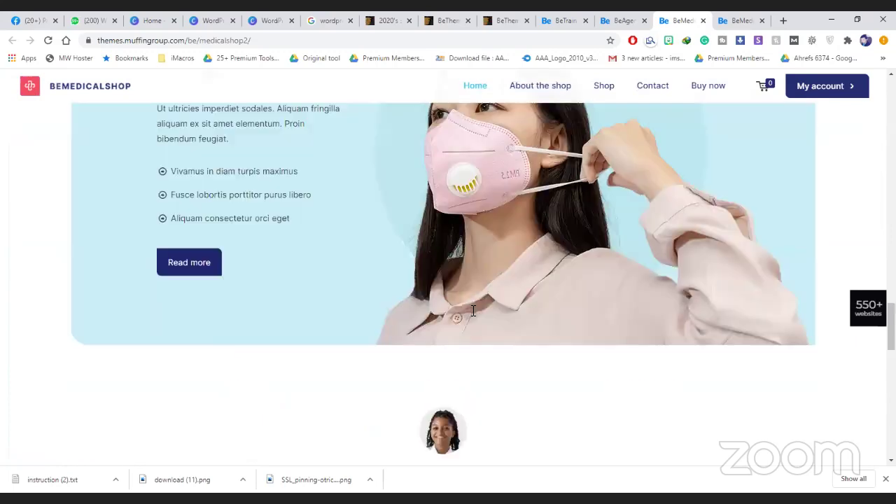
scroll(474, 313, "up", 5)
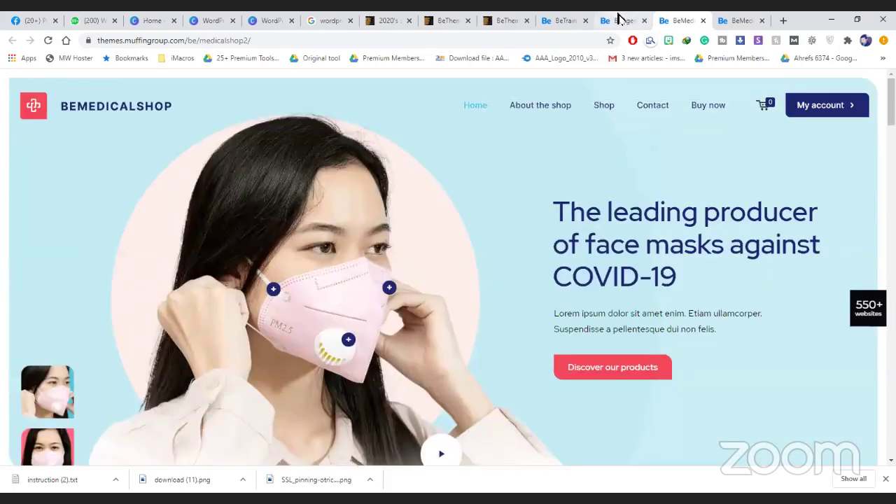
left_click(620, 20)
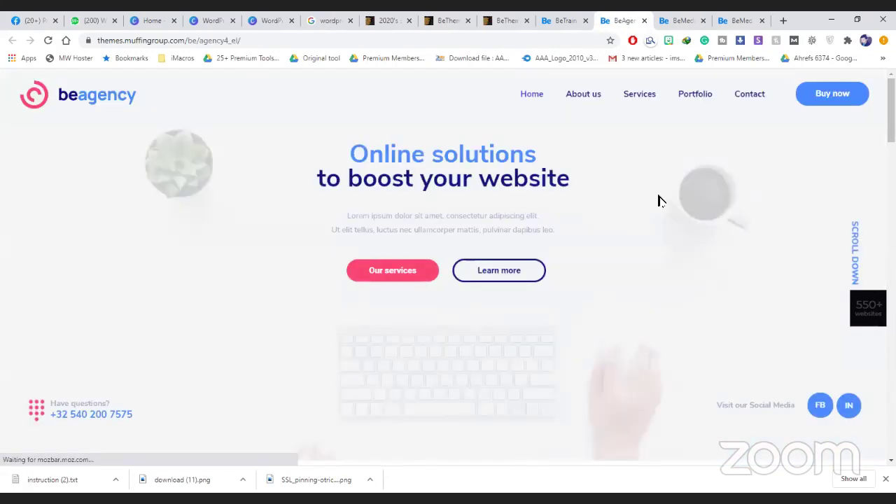
scroll(660, 202, "down", 15)
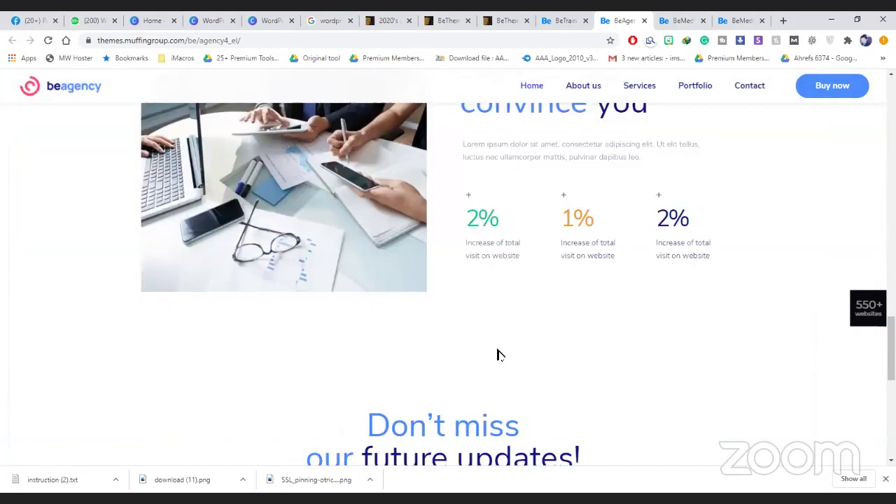
scroll(496, 355, "down", 5)
Step: Close the BeTraining, Agency 4 and Medical Shop demo tabs
left_click(574, 19)
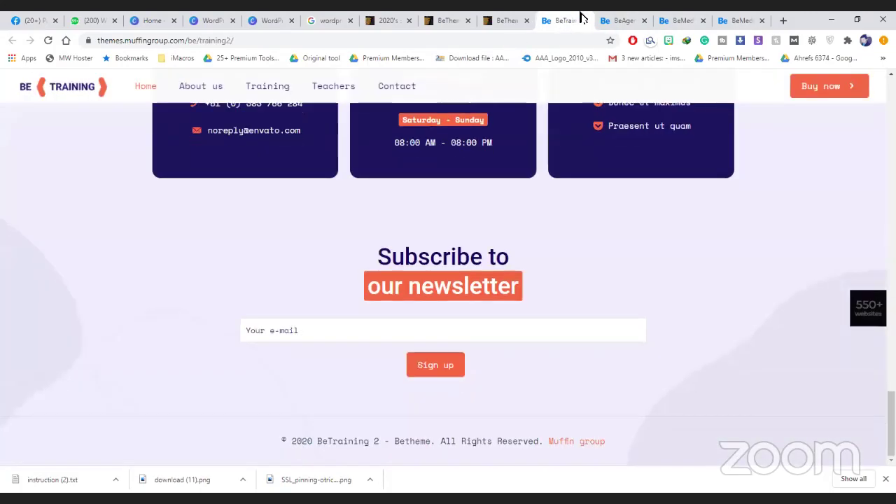
left_click(584, 21)
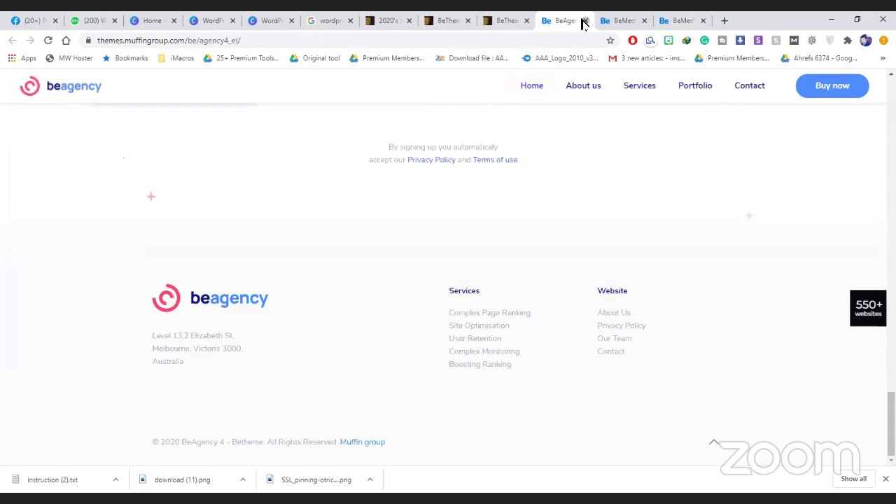
left_click(584, 21)
left_click(584, 21)
left_click(583, 21)
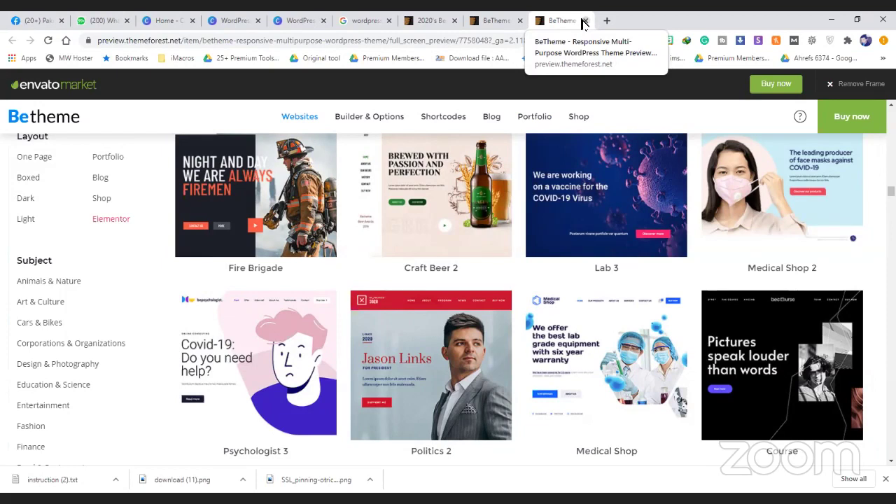
Step: Google 'Divi theme price' in a new tab
left_click(606, 21)
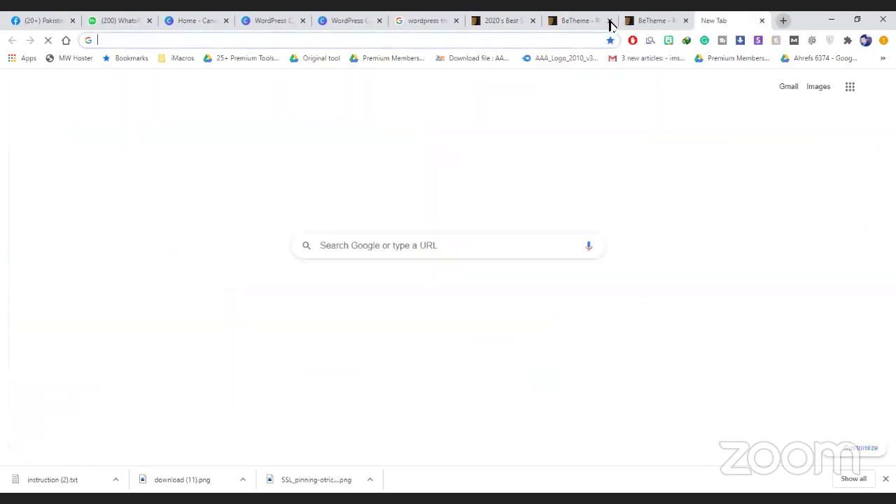
type("Divi the")
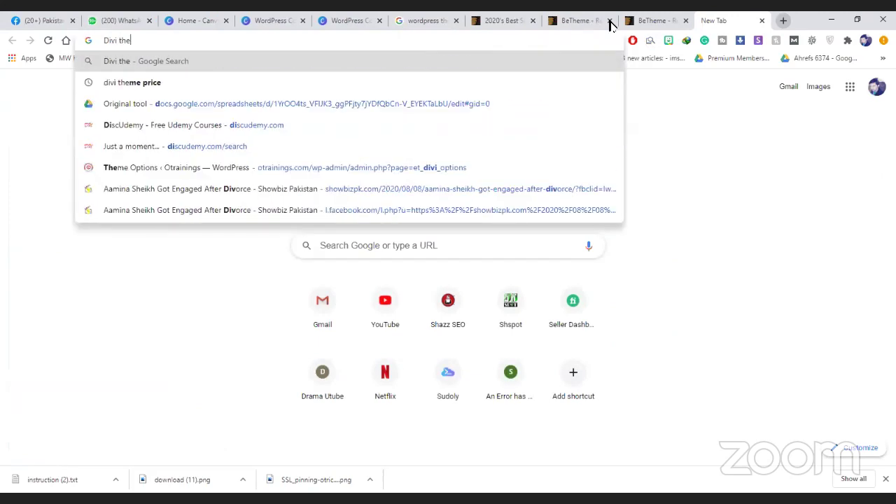
type("me price")
key("Return")
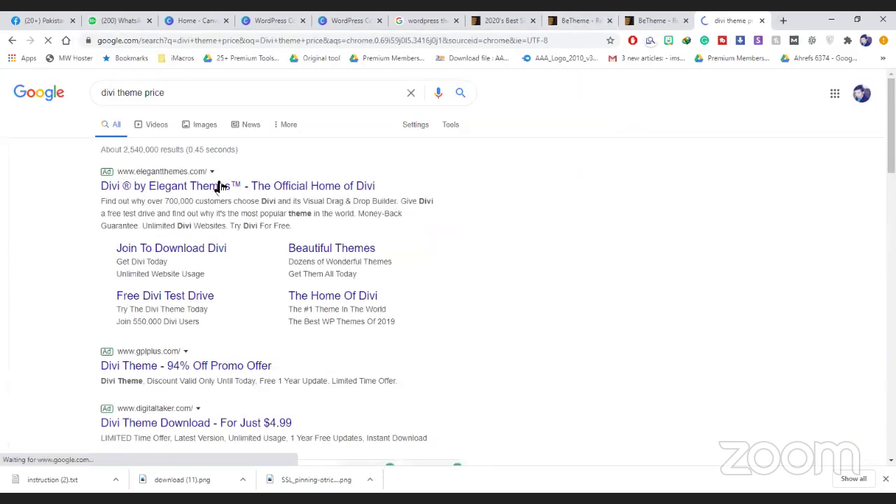
Step: Open the Elegant Themes Divi ad in a new tab and switch to it
right_click(221, 186)
left_click(241, 193)
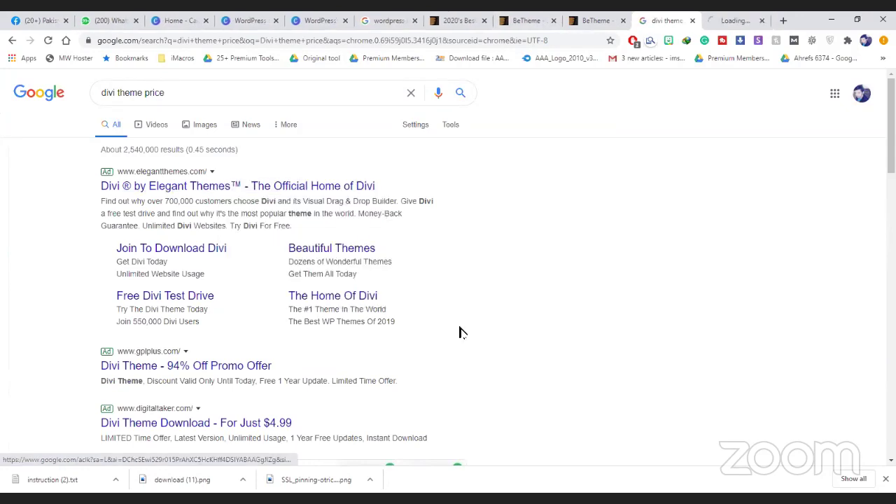
scroll(424, 346, "down", 5)
scroll(424, 351, "down", 1)
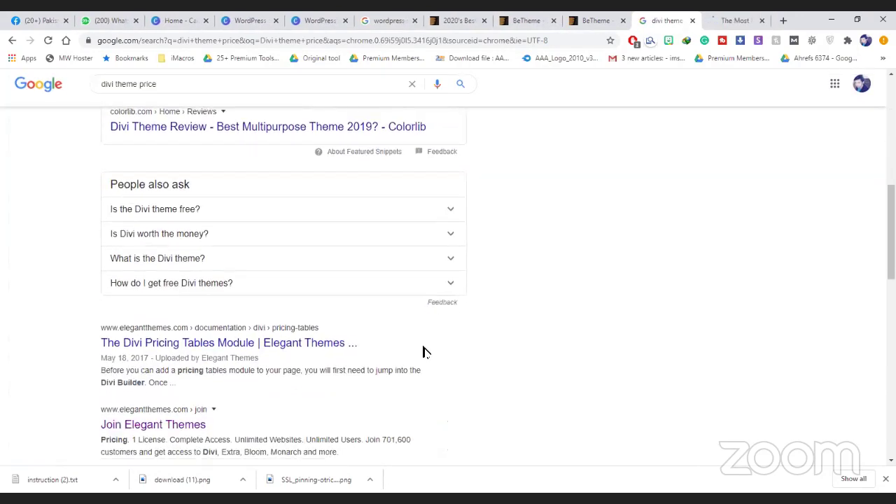
left_click(727, 16)
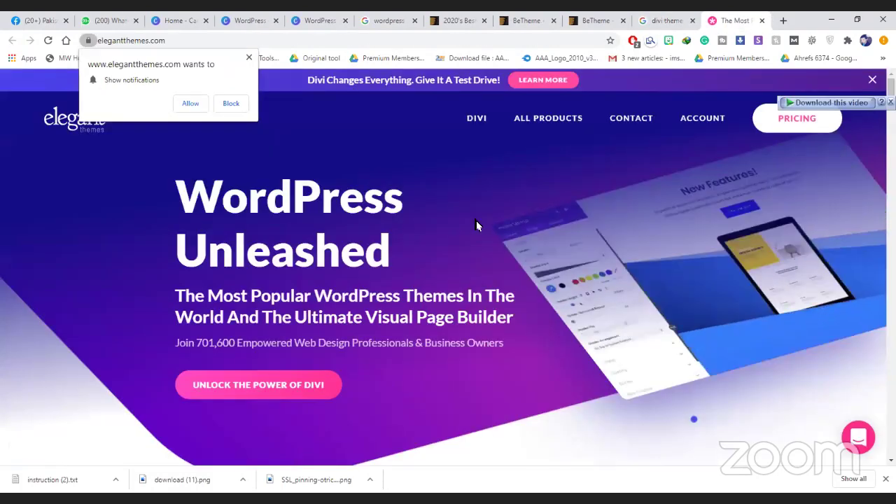
Step: Scroll the elegantthemes.com homepage, then go to Divi Plans & Pricing from the DIVI menu
scroll(474, 227, "down", 1)
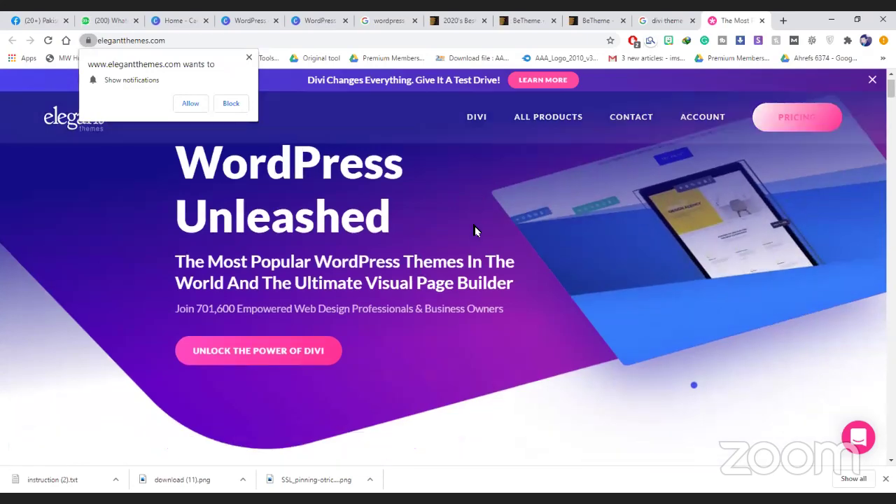
scroll(474, 231, "down", 5)
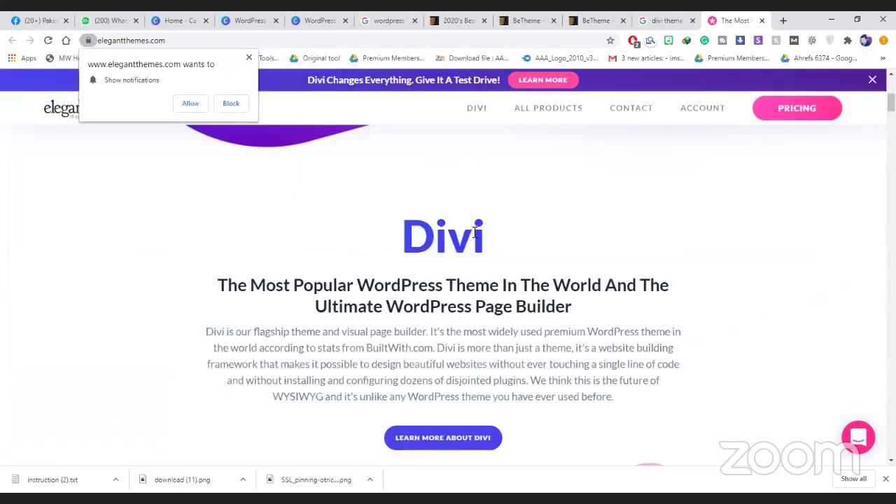
scroll(473, 237, "down", 3)
scroll(472, 238, "down", 7)
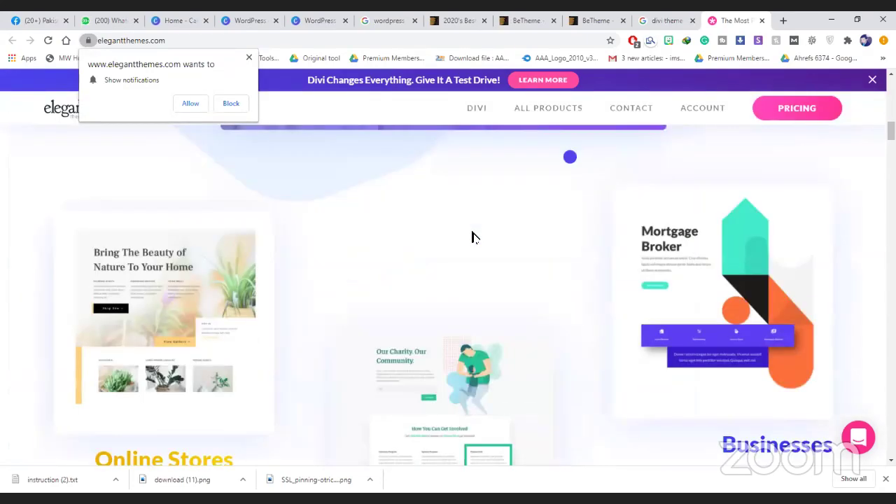
scroll(472, 238, "down", 7)
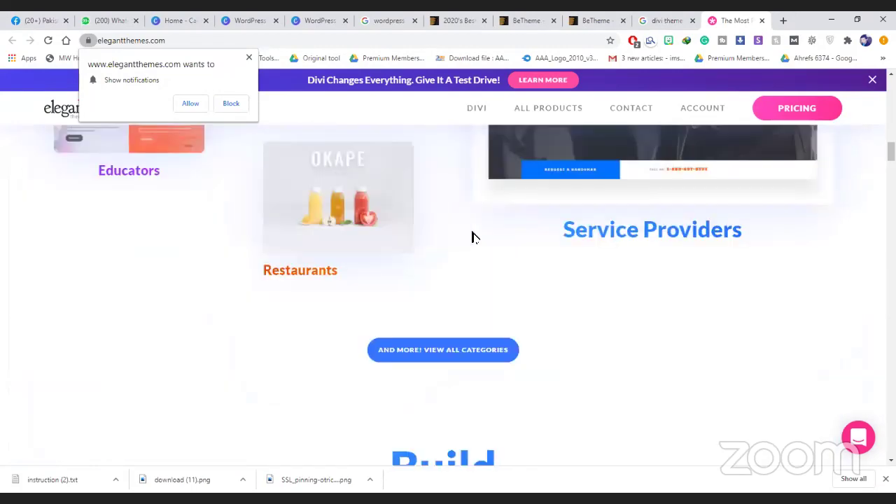
scroll(473, 238, "down", 3)
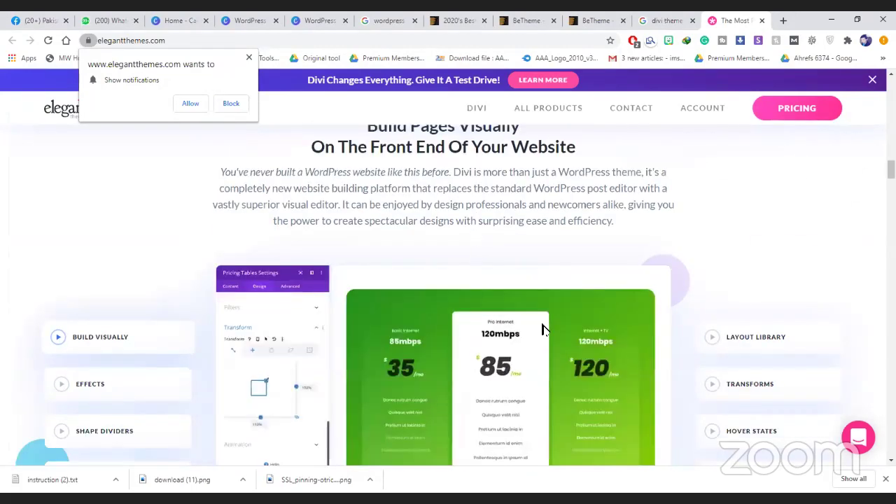
scroll(532, 105, "down", 3)
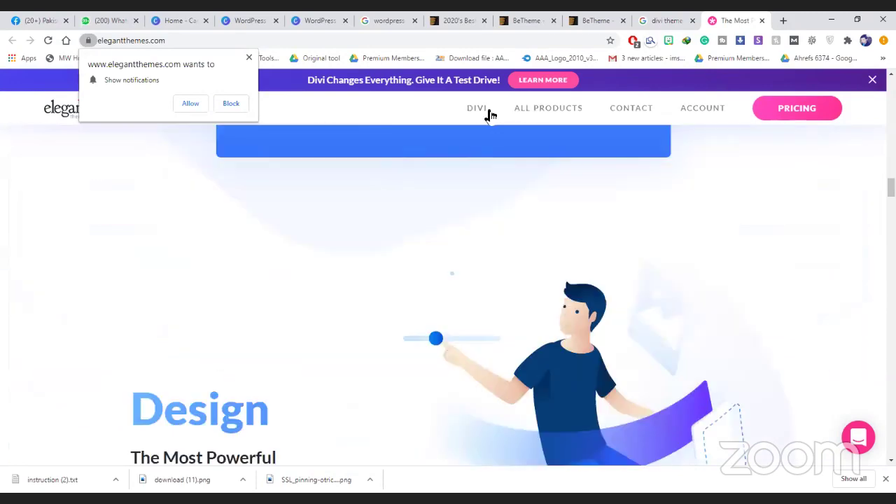
mouse_move(477, 112)
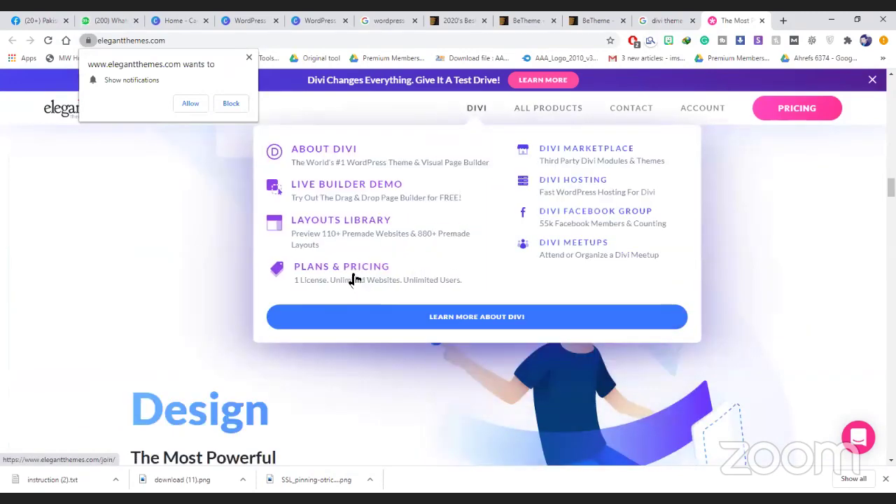
left_click(352, 277)
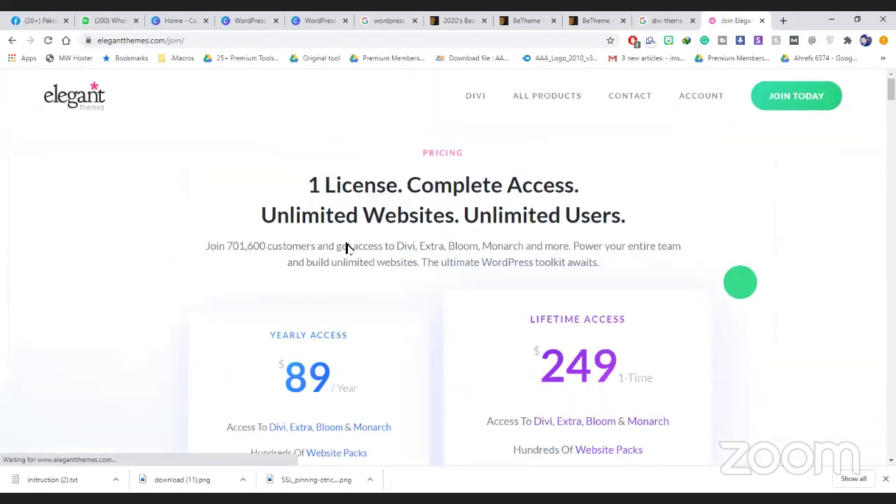
Step: Compare the yearly and lifetime Divi plans, then go to the Layouts Library
scroll(419, 280, "down", 3)
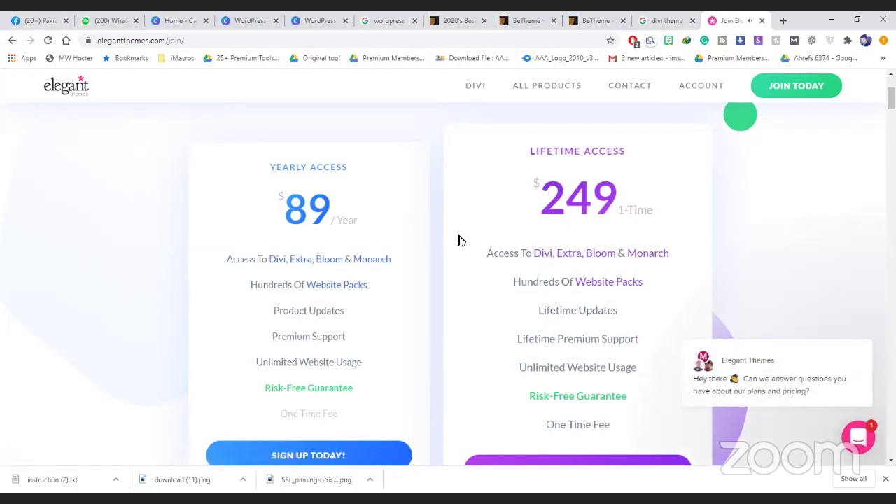
scroll(430, 262, "down", 2)
scroll(506, 246, "up", 2)
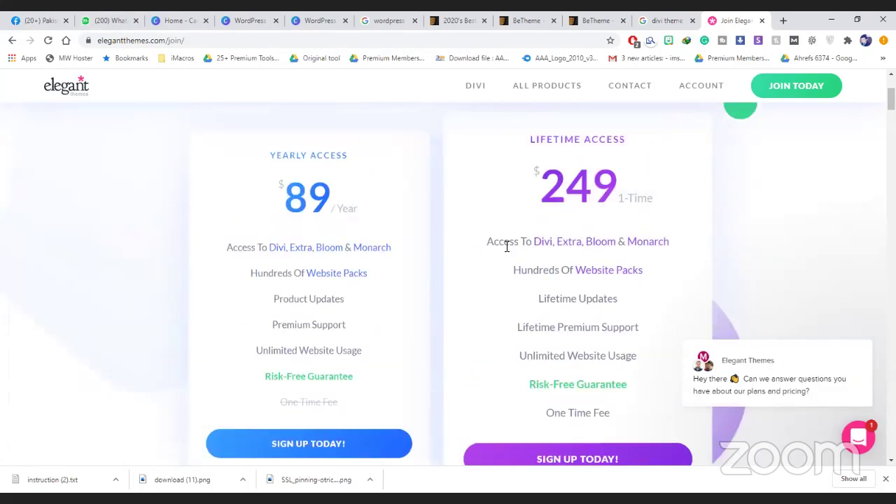
scroll(490, 255, "up", 1)
scroll(467, 262, "down", 5)
scroll(462, 254, "up", 4)
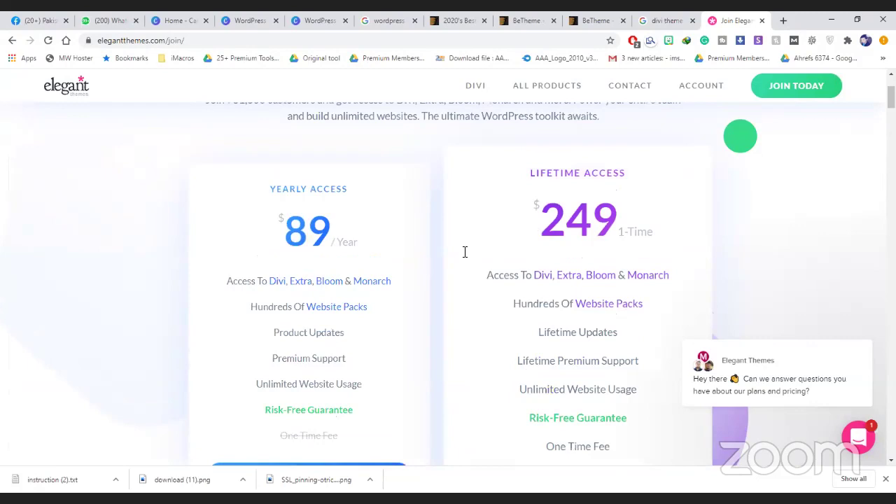
scroll(464, 252, "up", 2)
mouse_move(475, 100)
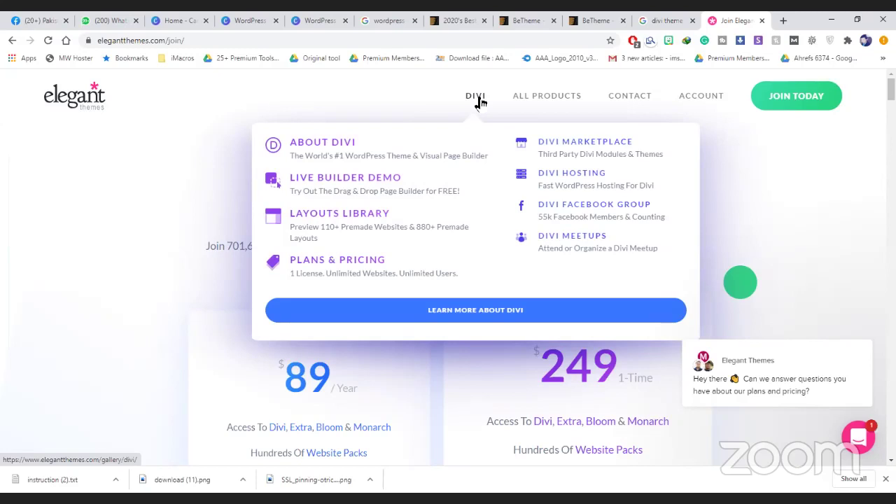
left_click(381, 221)
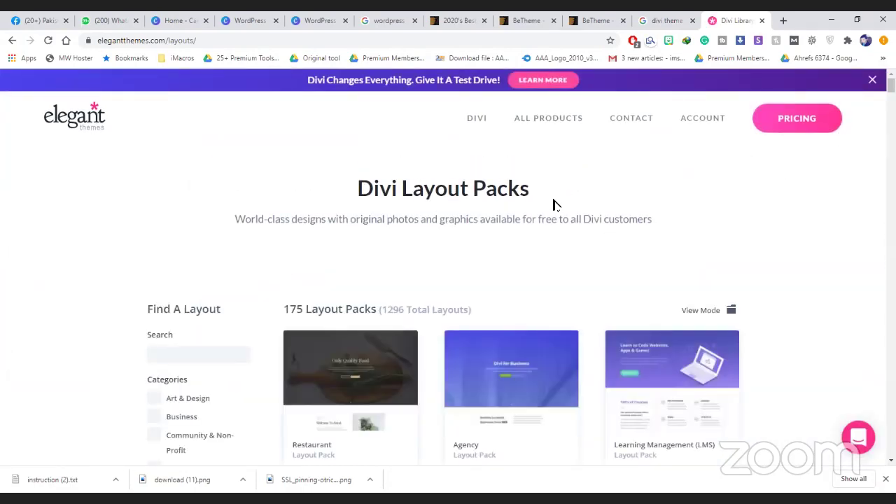
Step: Open the Agency and Photo Marketplace Divi layout packs in new tabs
scroll(616, 315, "down", 4)
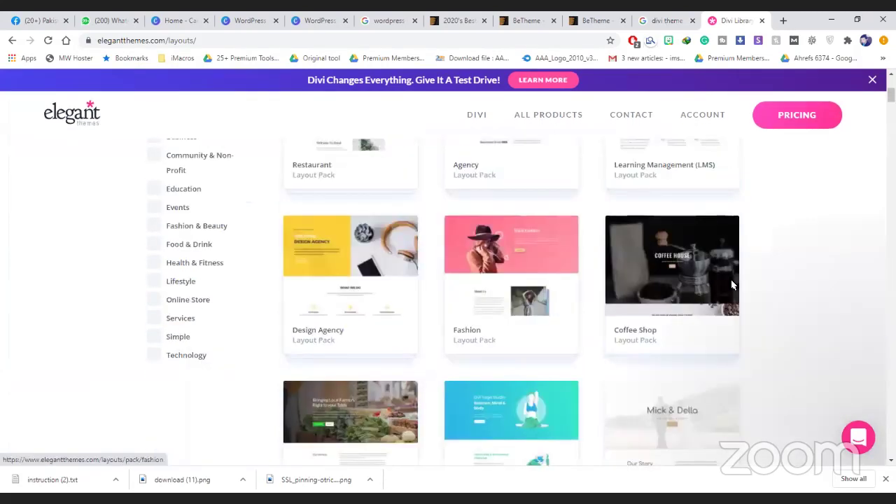
scroll(679, 259, "up", 3)
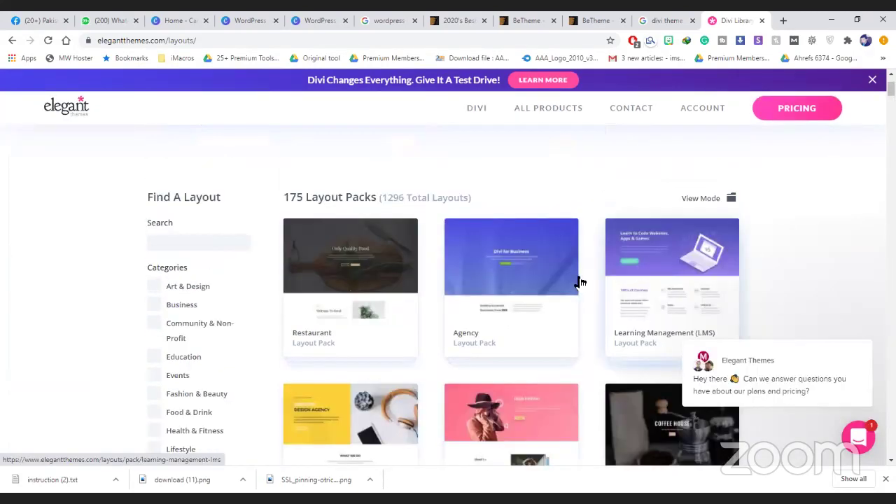
scroll(603, 287, "down", 3)
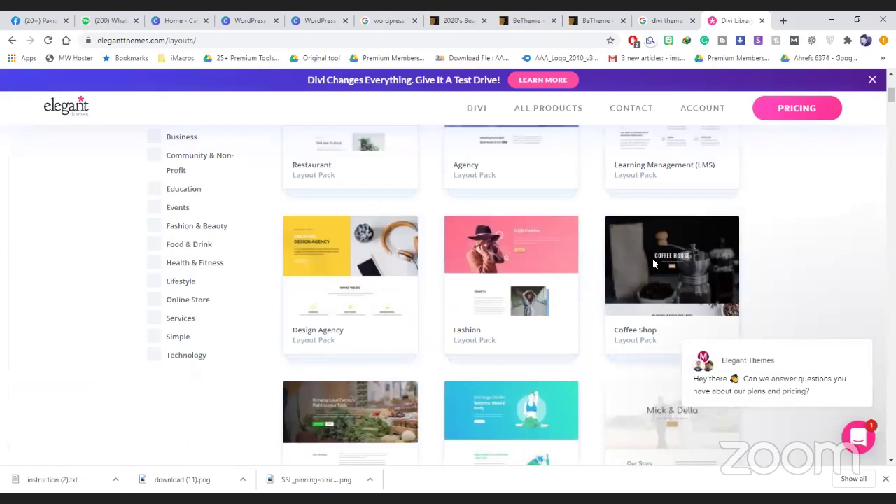
scroll(656, 263, "up", 2)
middle_click(450, 292)
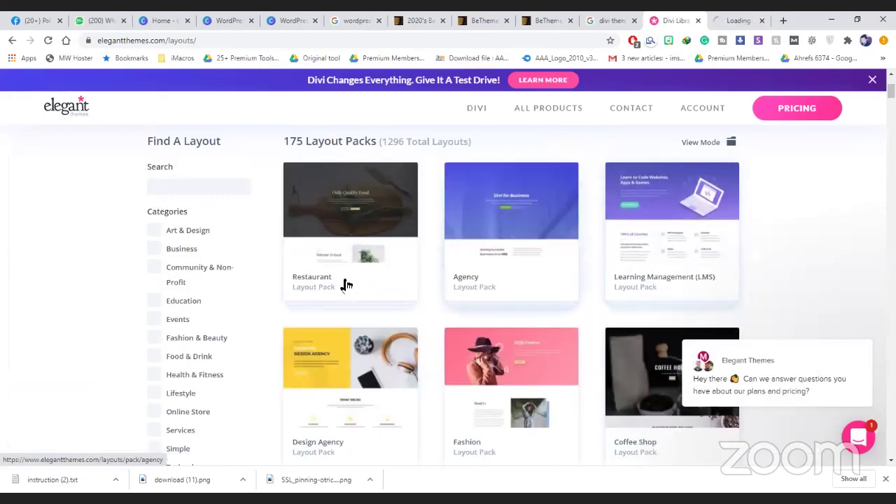
scroll(540, 366, "down", 1)
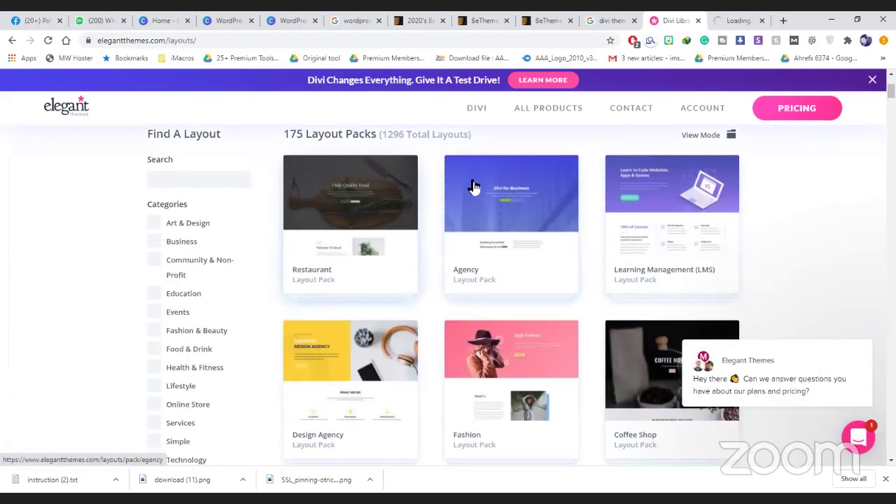
scroll(634, 230, "down", 5)
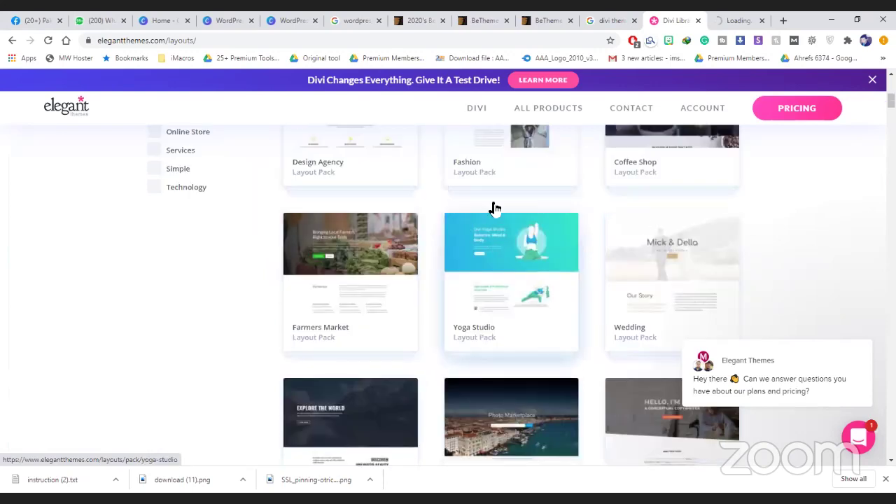
scroll(500, 210, "down", 2)
scroll(515, 314, "down", 3)
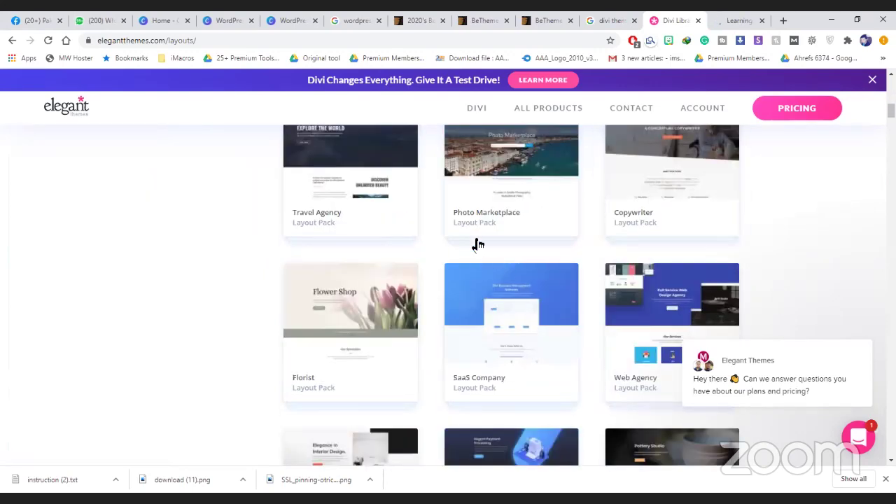
right_click(493, 207)
left_click(541, 211)
Step: Open the Pottery Studio and Babysitter layout packs in new tabs
scroll(595, 286, "down", 5)
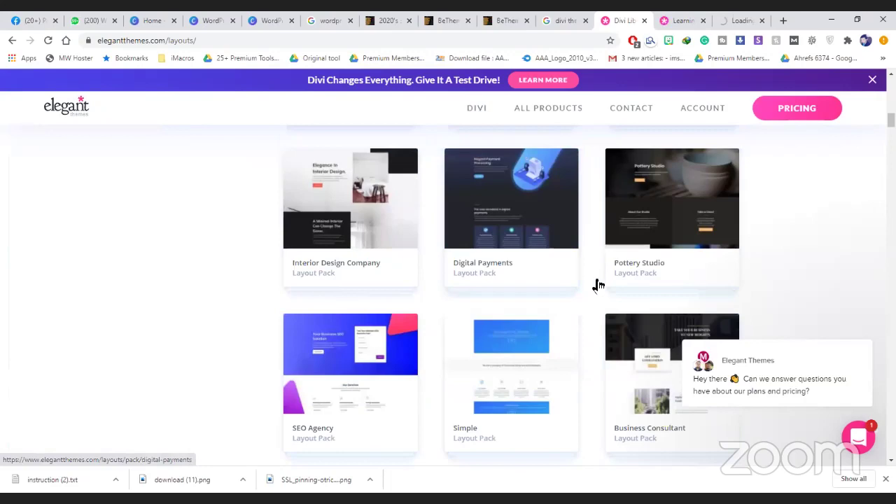
right_click(638, 262)
left_click(638, 242)
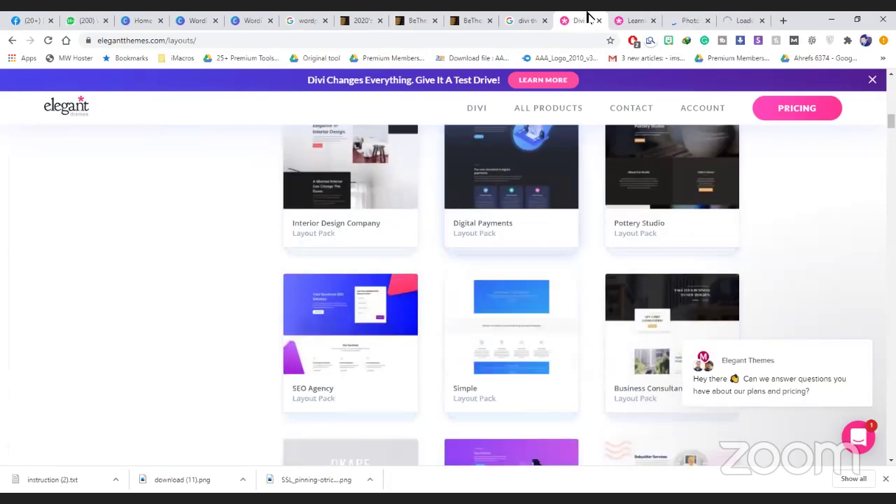
scroll(526, 272, "down", 5)
right_click(636, 260)
left_click(672, 267)
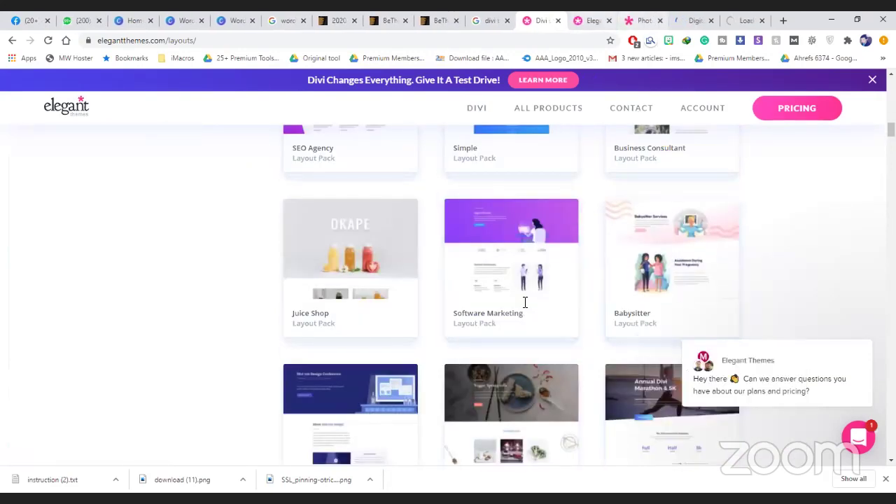
Step: Look over the LMS layout pack tab, then close it
key("ctrl+Tab")
scroll(578, 107, "down", 4)
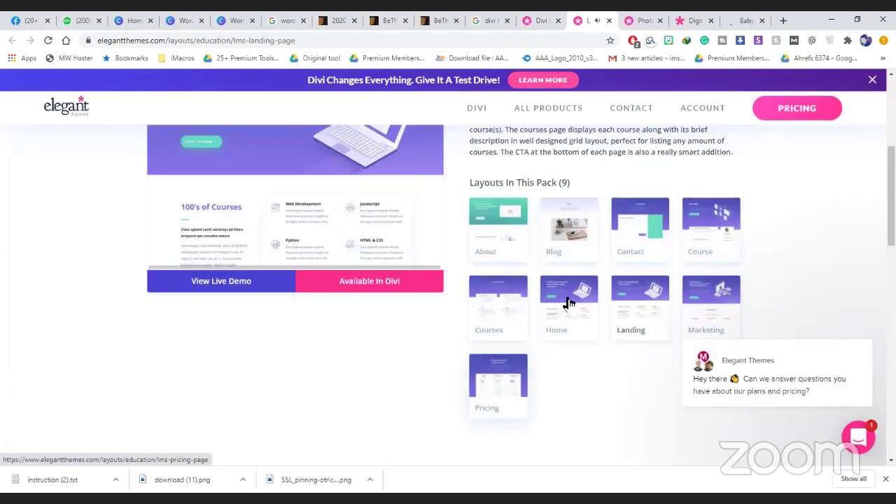
scroll(570, 308, "up", 4)
key("ctrl+w")
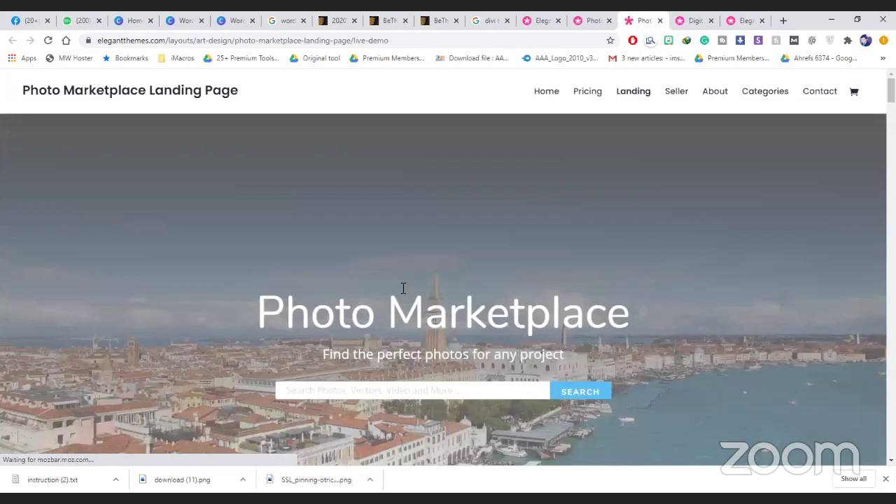
Step: Scroll the Photo Marketplace live demo, close its tab, and dismiss Chrome's menu
scroll(403, 290, "down", 5)
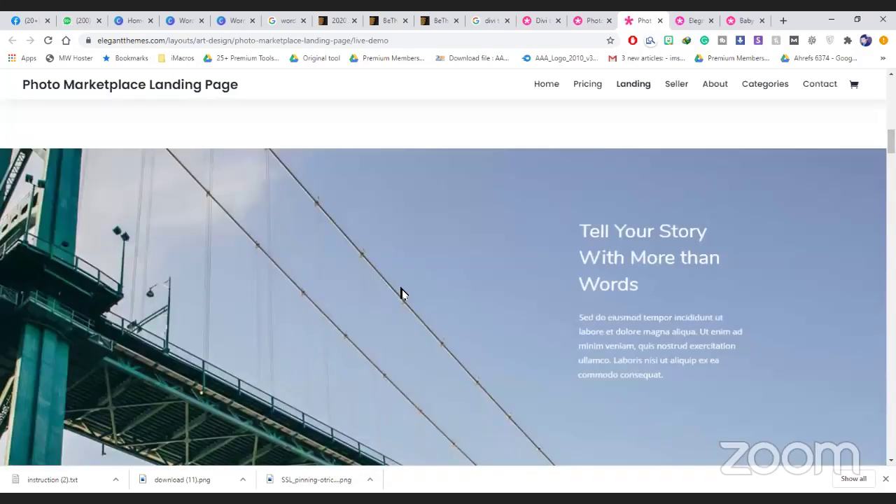
scroll(402, 293, "down", 5)
scroll(401, 293, "down", 10)
scroll(402, 294, "down", 1)
scroll(401, 294, "down", 3)
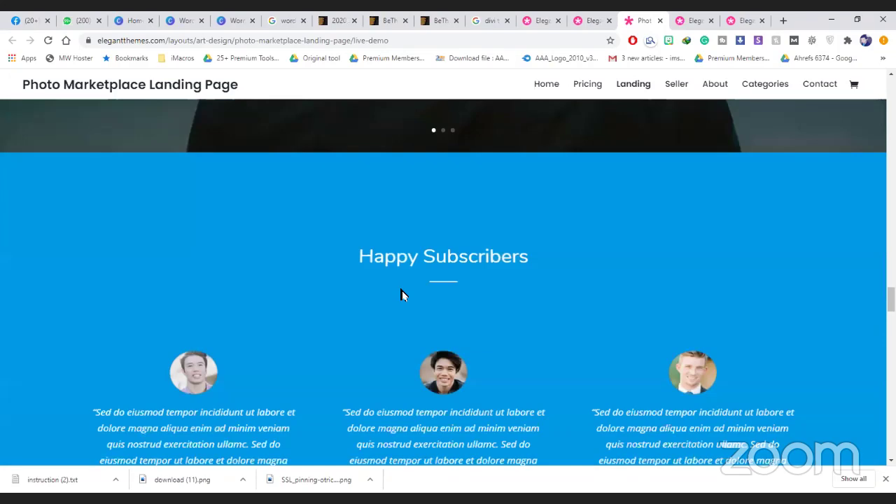
scroll(402, 294, "down", 6)
scroll(576, 105, "down", 10)
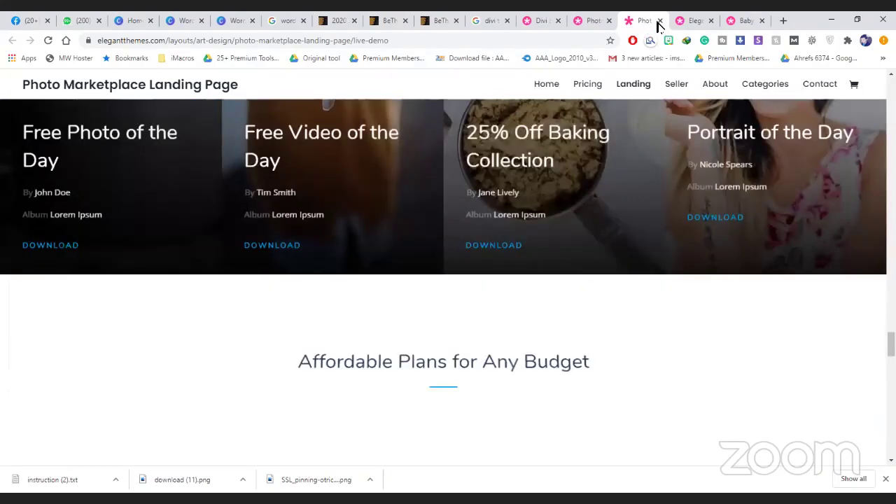
left_click(659, 21)
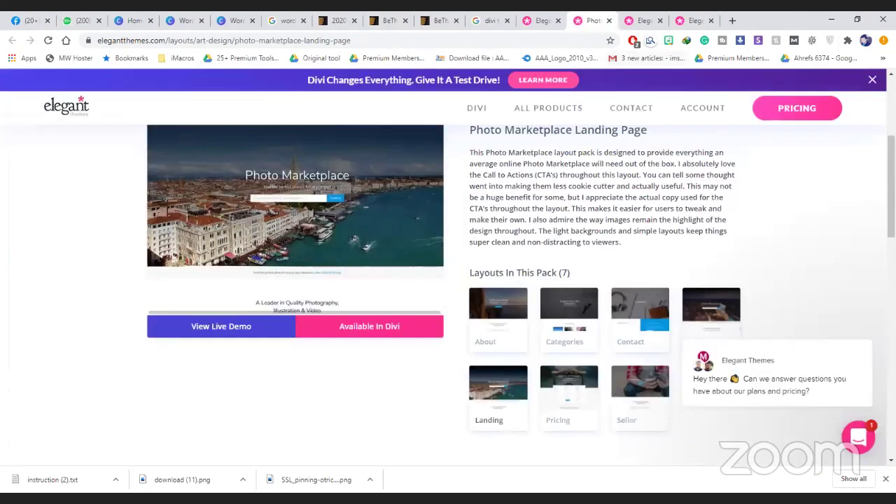
left_click(882, 58)
left_click(743, 137)
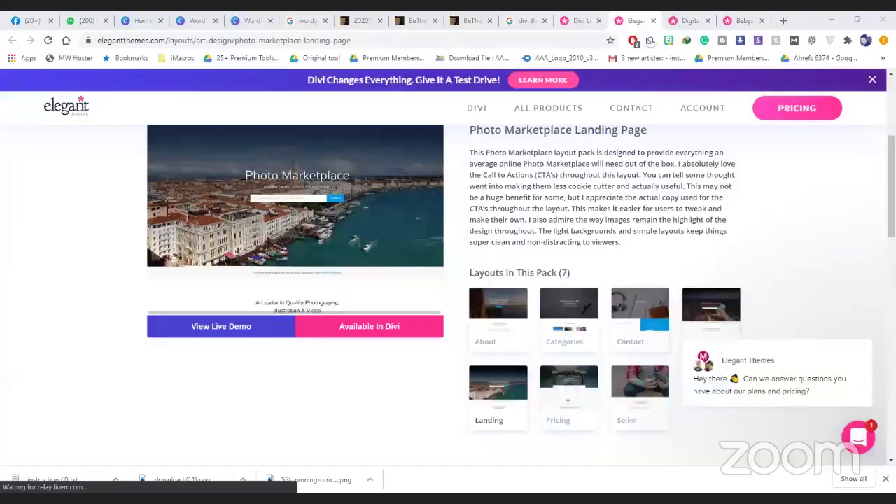
Step: Search Fiverr for 'install theme' and browse the Divi and ThemeForest installation gigs
type("install theme")
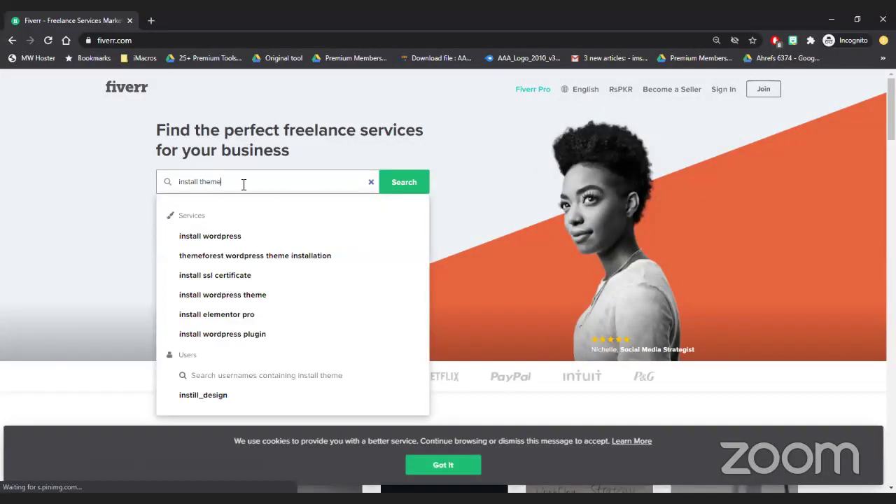
key("Return")
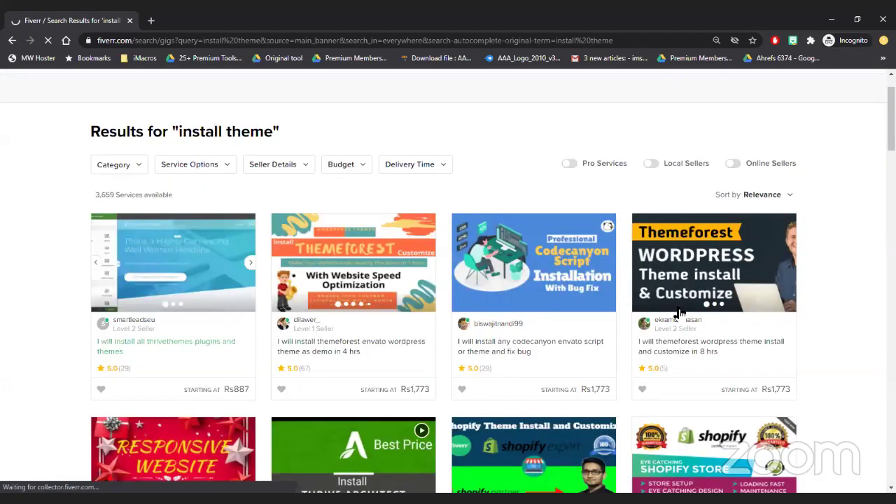
scroll(638, 372, "down", 2)
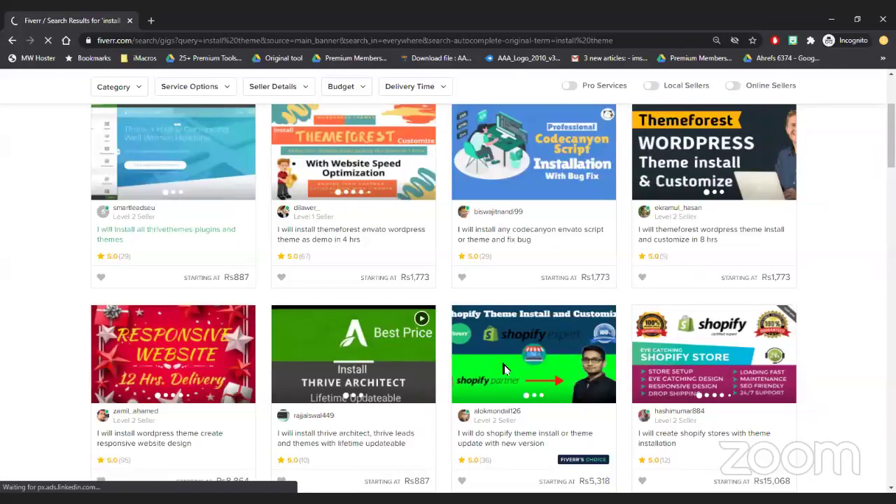
scroll(450, 350, "down", 2)
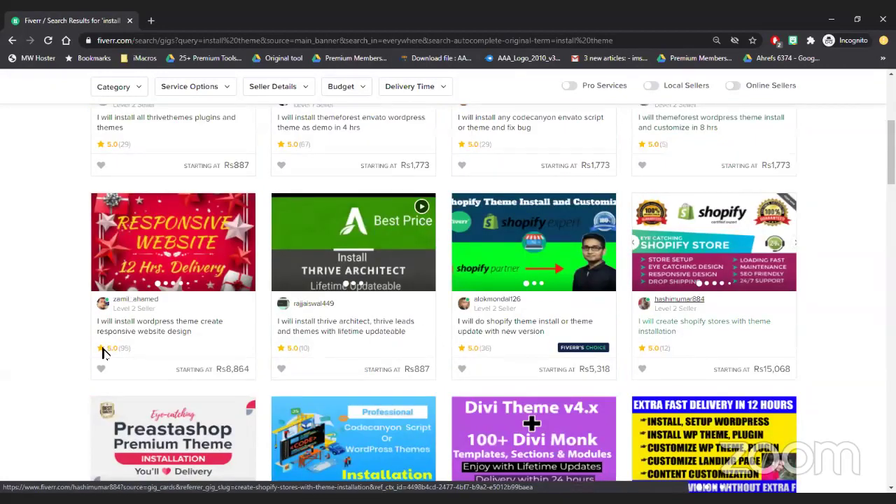
scroll(103, 352, "down", 10)
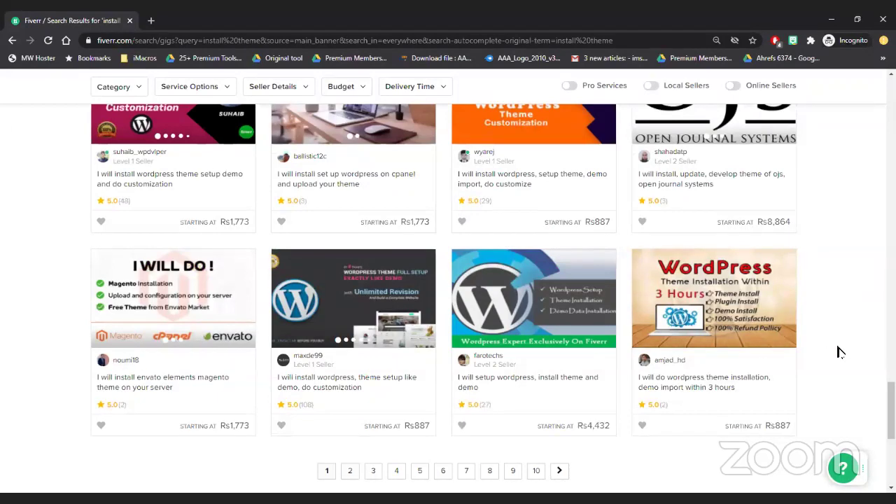
scroll(830, 375, "up", 15)
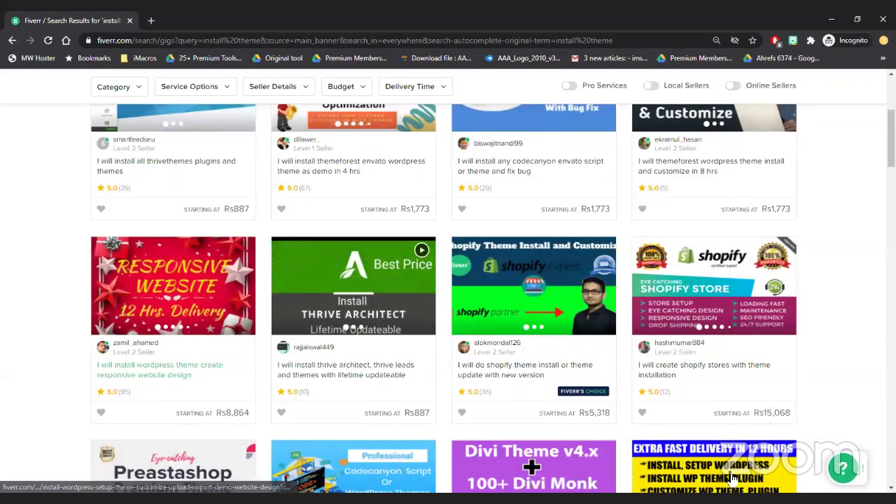
scroll(742, 389, "down", 8)
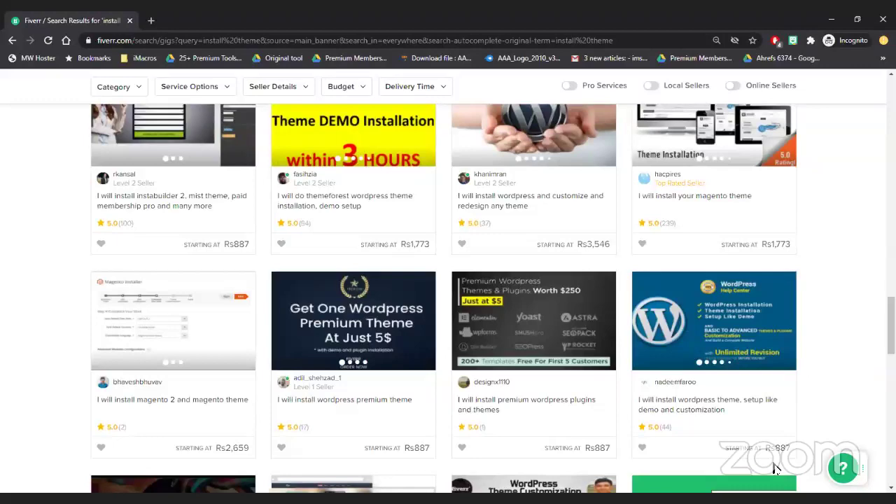
scroll(474, 226, "down", 10)
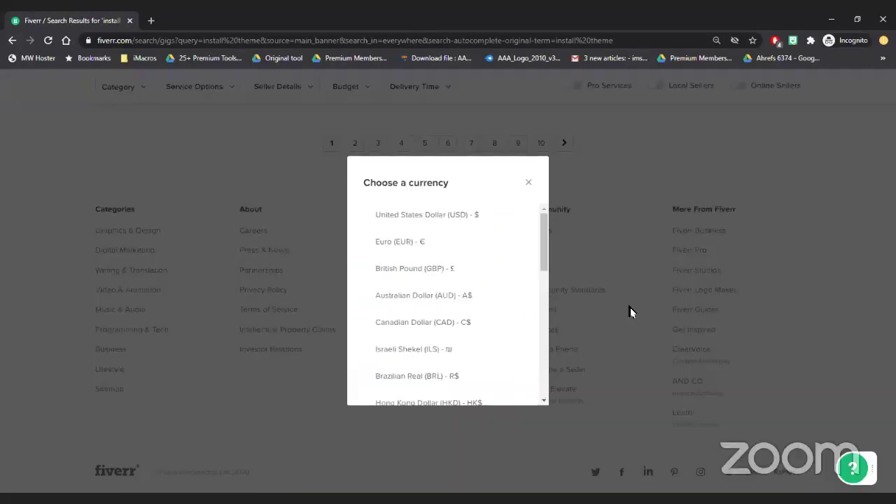
left_click(630, 307)
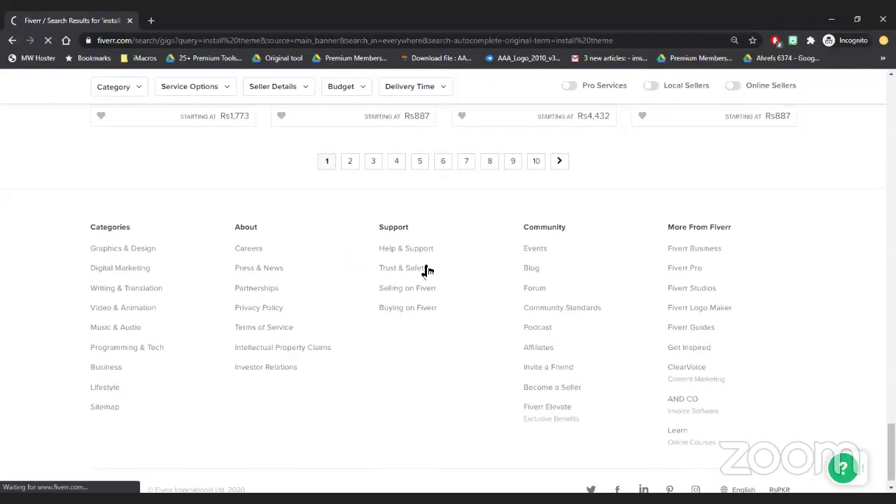
scroll(343, 270, "up", 3)
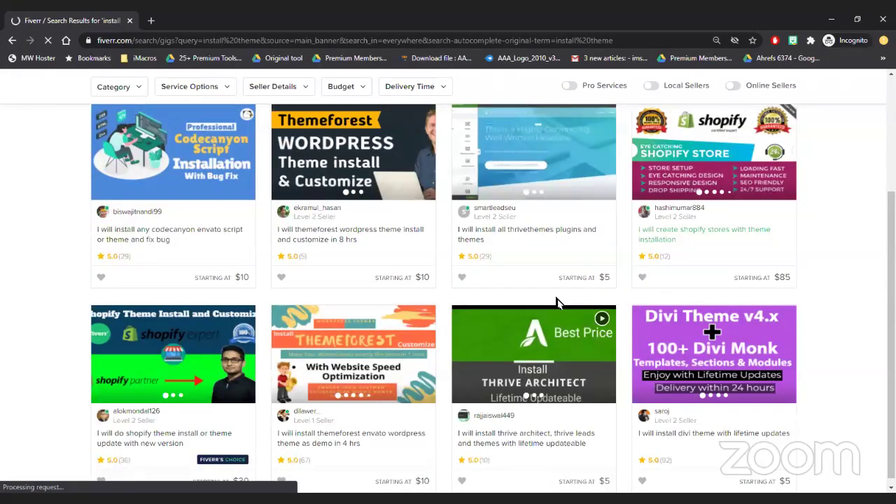
scroll(546, 290, "down", 2)
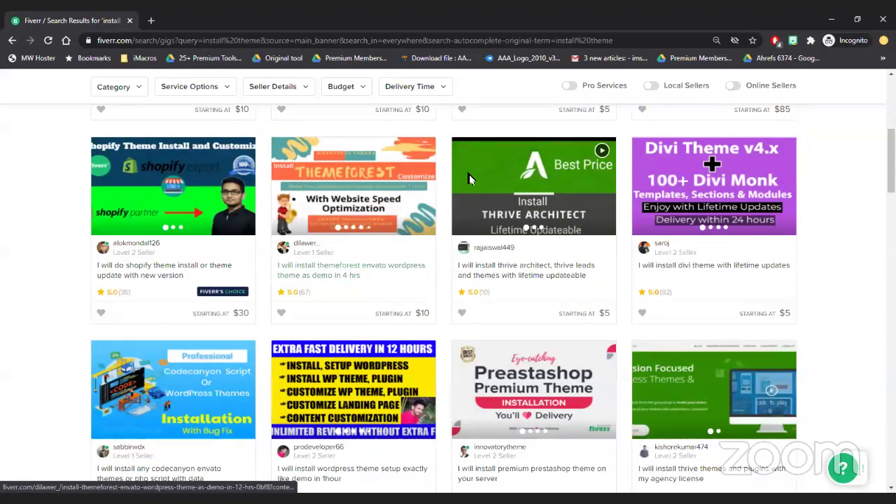
scroll(469, 178, "up", 4)
Step: Replace the Fiverr search with 'divi' and dismiss the sign-in popup
triple_click(214, 89)
key("BackSpace")
type("divi")
key("Return")
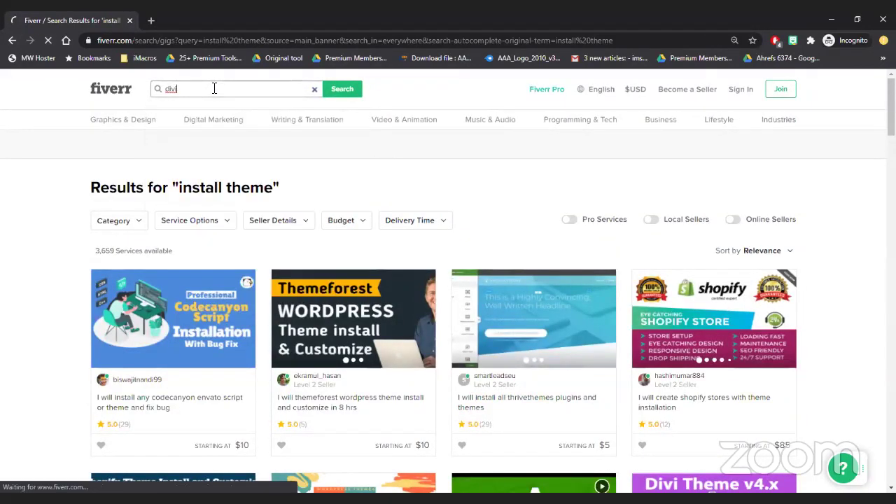
scroll(230, 258, "down", 2)
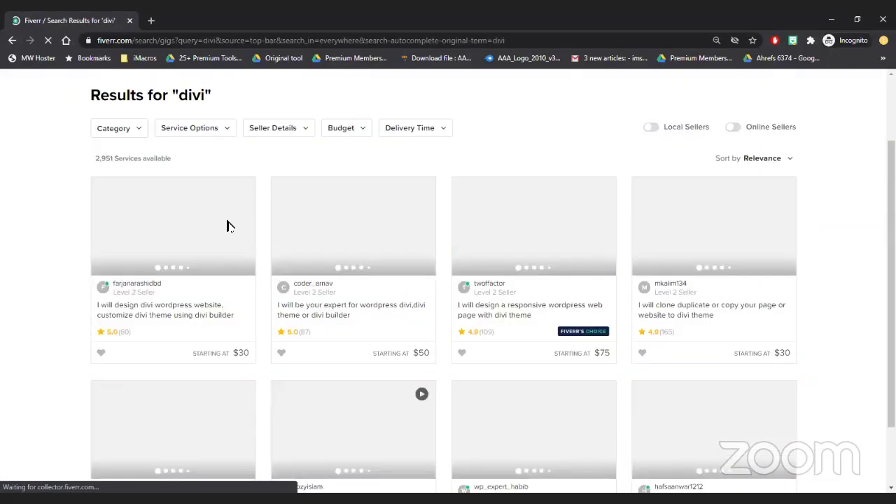
scroll(352, 322, "down", 1)
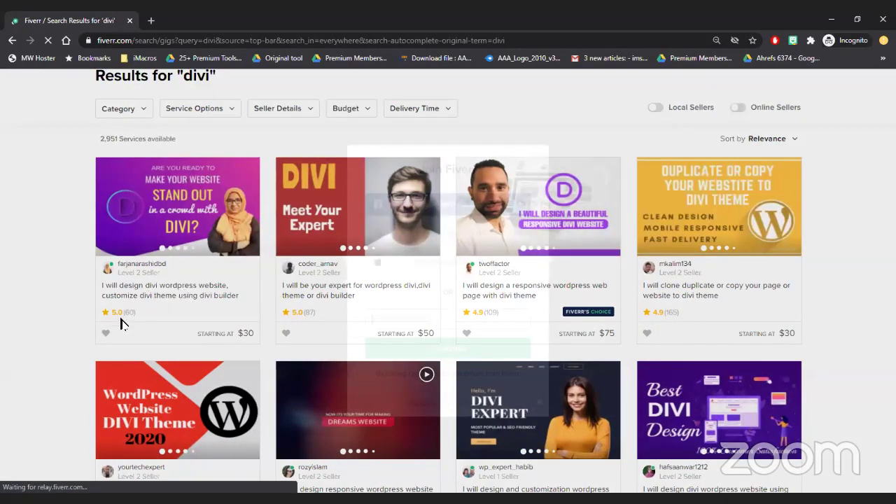
left_click(127, 319)
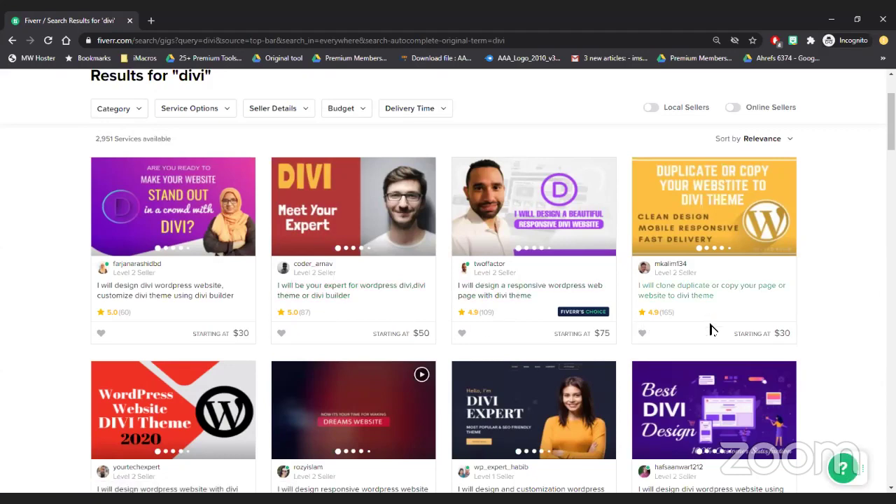
Step: Scroll through the first page of Divi gigs priced from $5 to $130
scroll(683, 315, "down", 1)
scroll(520, 298, "down", 2)
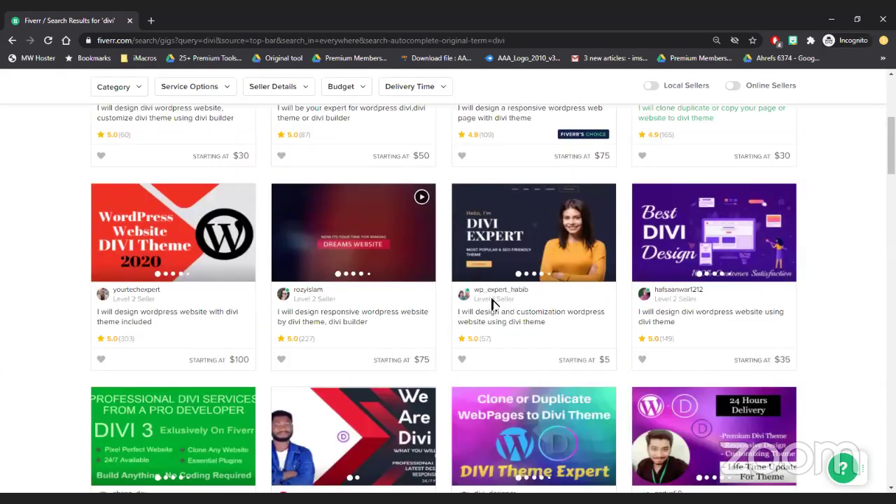
scroll(210, 303, "down", 1)
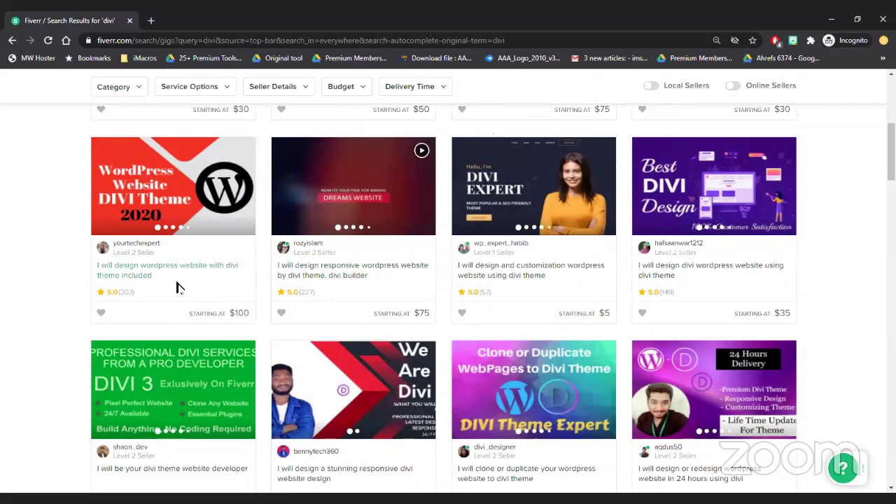
scroll(154, 288, "down", 1)
scroll(175, 281, "down", 3)
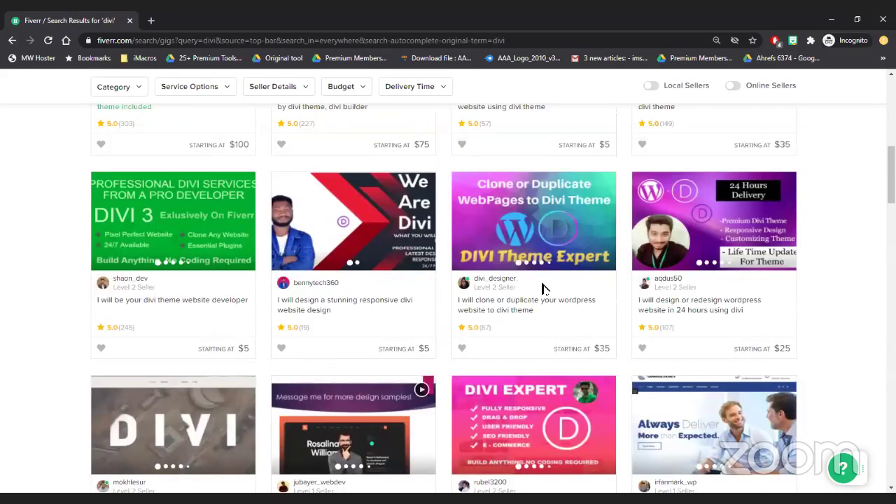
scroll(434, 329, "down", 1)
scroll(236, 406, "down", 2)
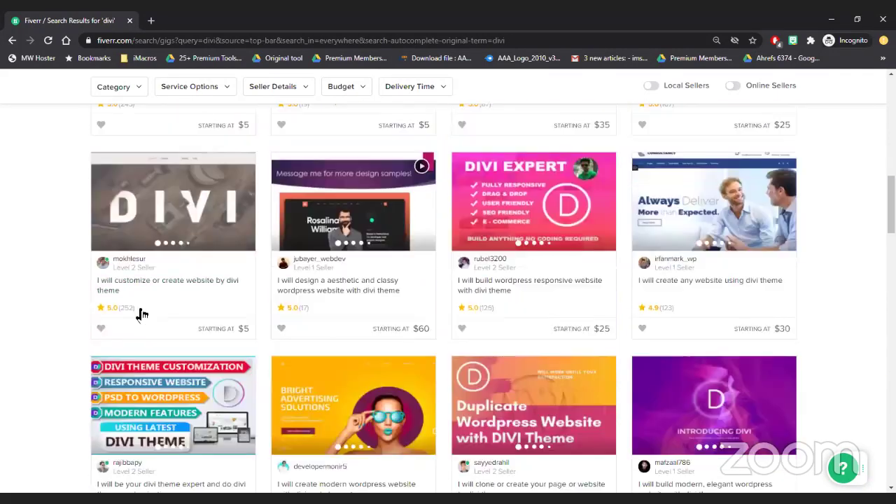
scroll(686, 401, "down", 1)
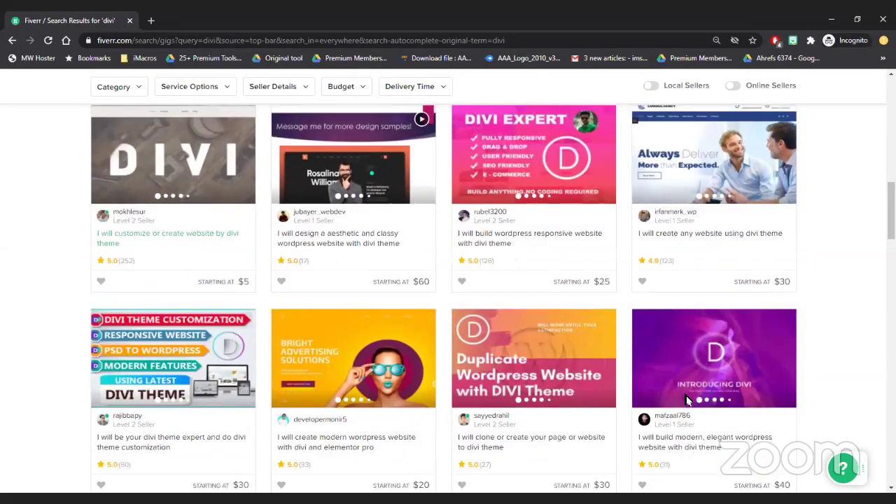
scroll(242, 396, "down", 3)
scroll(543, 333, "down", 1)
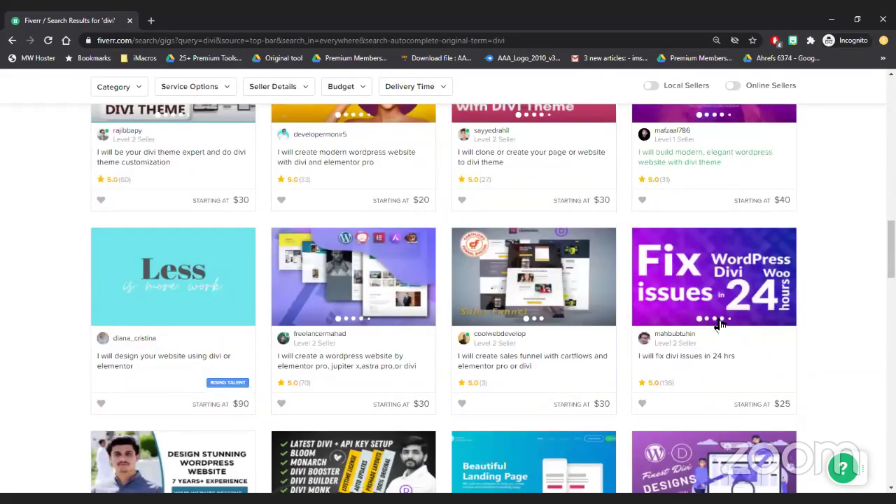
scroll(700, 314, "down", 4)
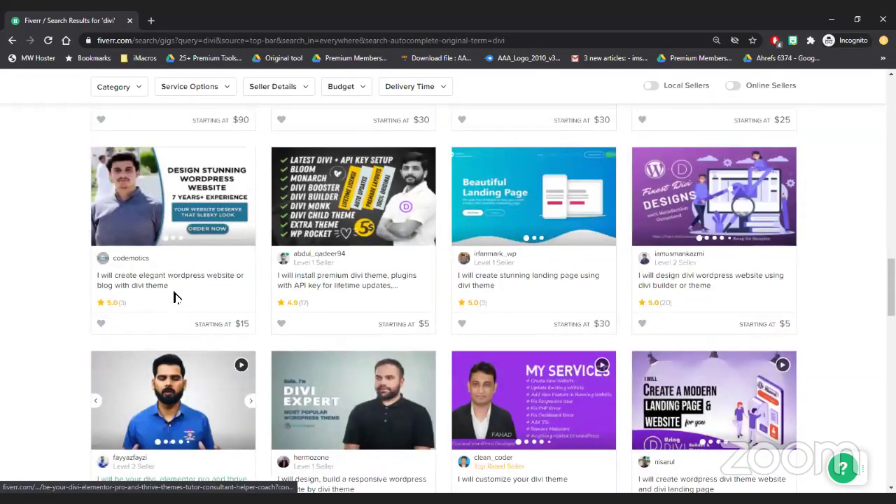
scroll(654, 254, "down", 3)
scroll(689, 287, "down", 3)
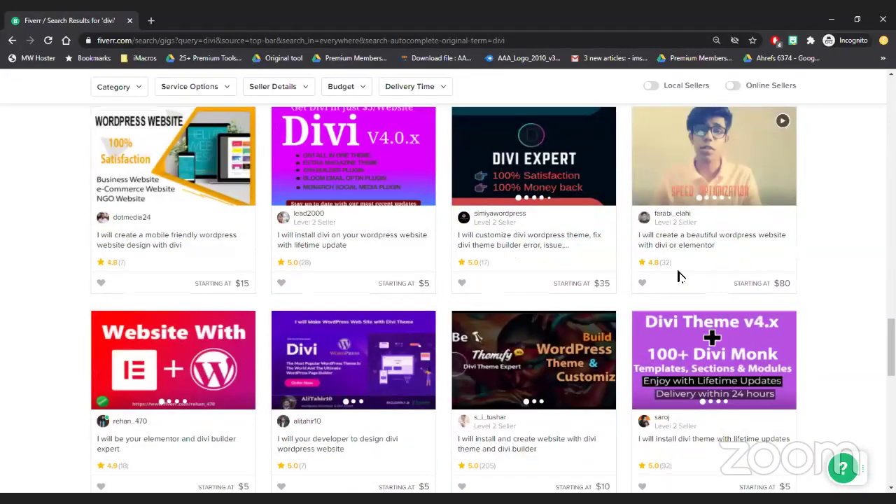
scroll(677, 274, "down", 3)
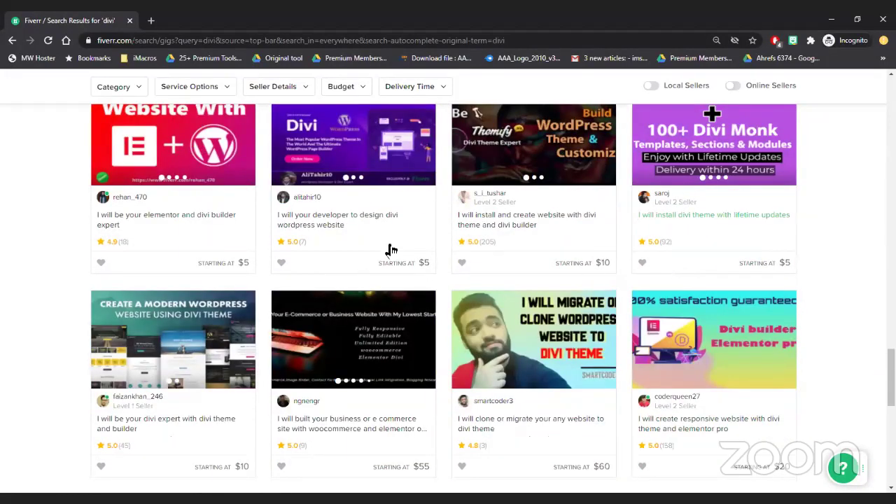
scroll(461, 283, "down", 1)
scroll(588, 364, "down", 2)
scroll(607, 389, "down", 3)
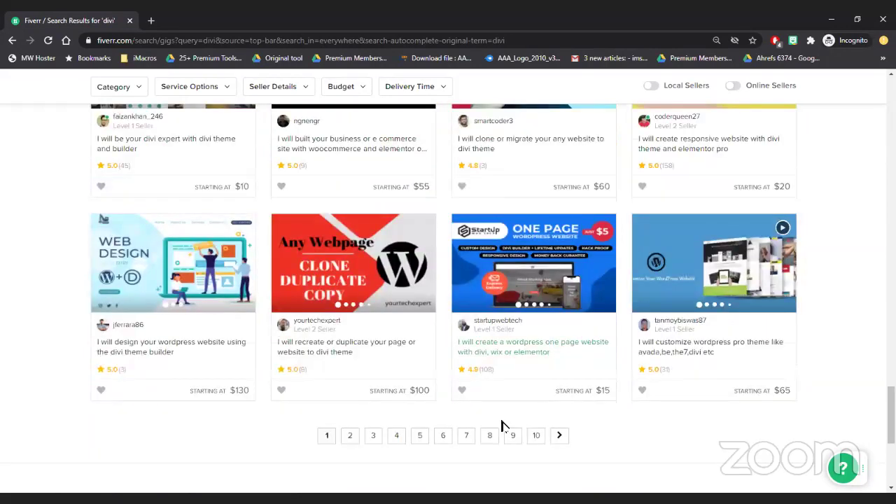
Step: Go to page 2 of the 'divi' results and browse gigs priced $5 to $500
left_click(352, 435)
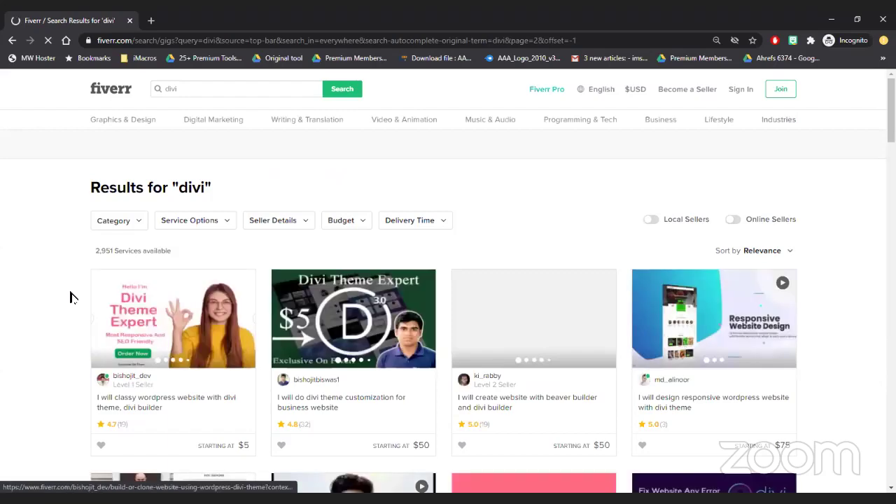
scroll(70, 297, "down", 5)
scroll(70, 298, "up", 5)
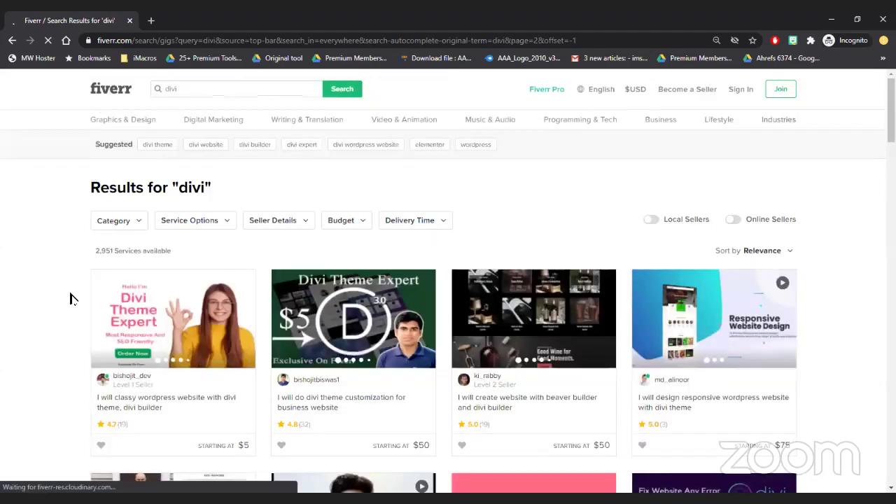
scroll(70, 299, "down", 2)
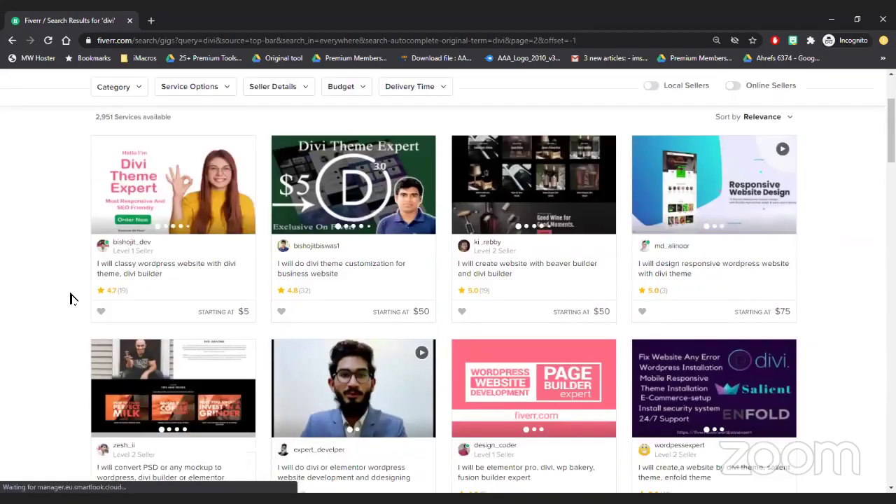
scroll(70, 299, "down", 1)
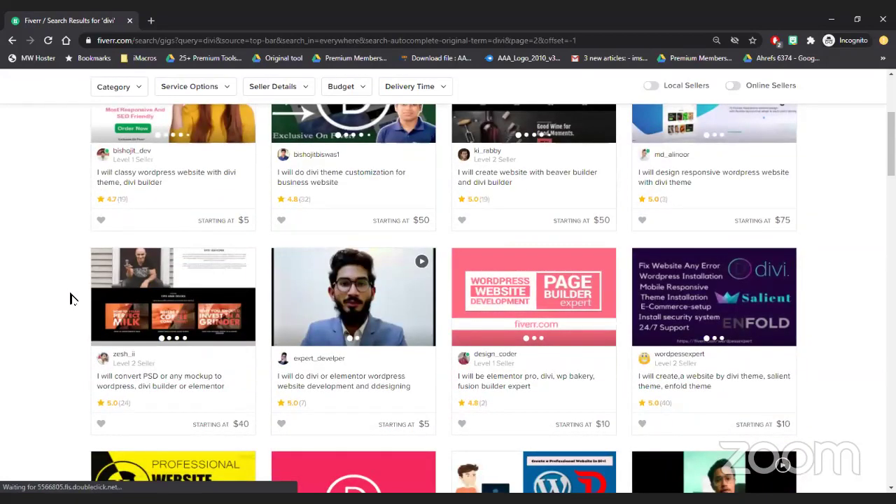
scroll(70, 297, "down", 3)
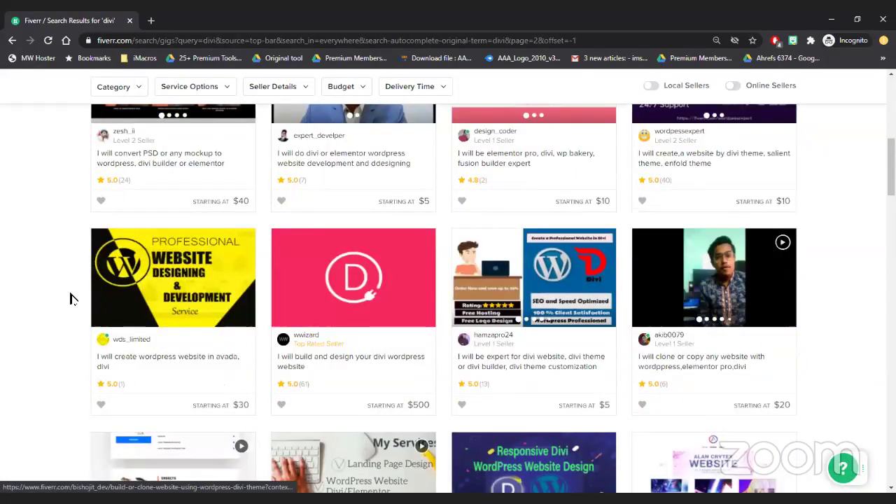
scroll(70, 299, "down", 5)
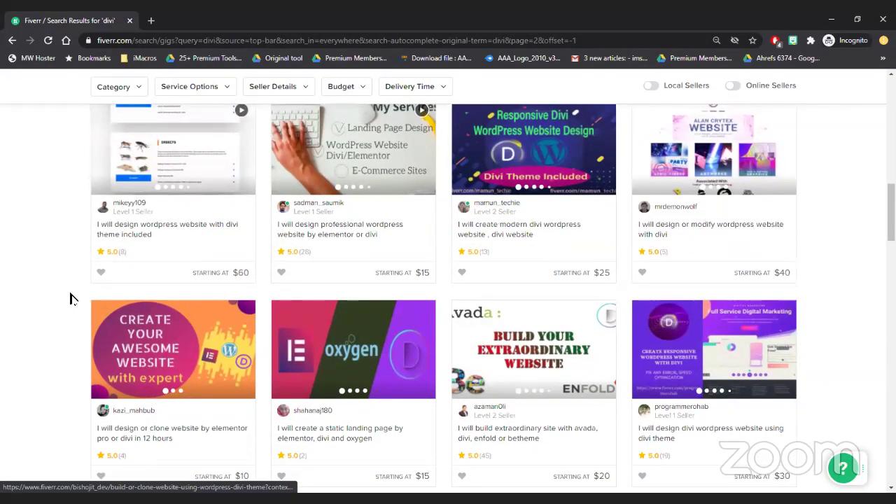
scroll(72, 295, "down", 3)
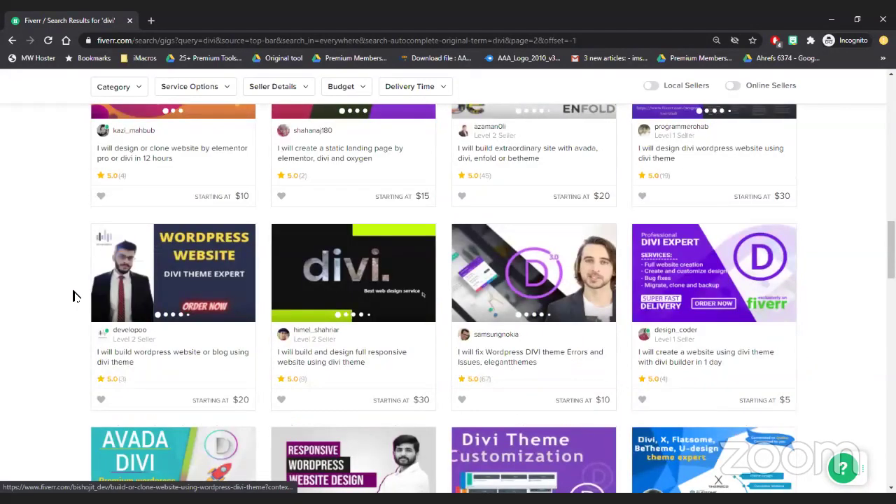
scroll(73, 294, "up", 15)
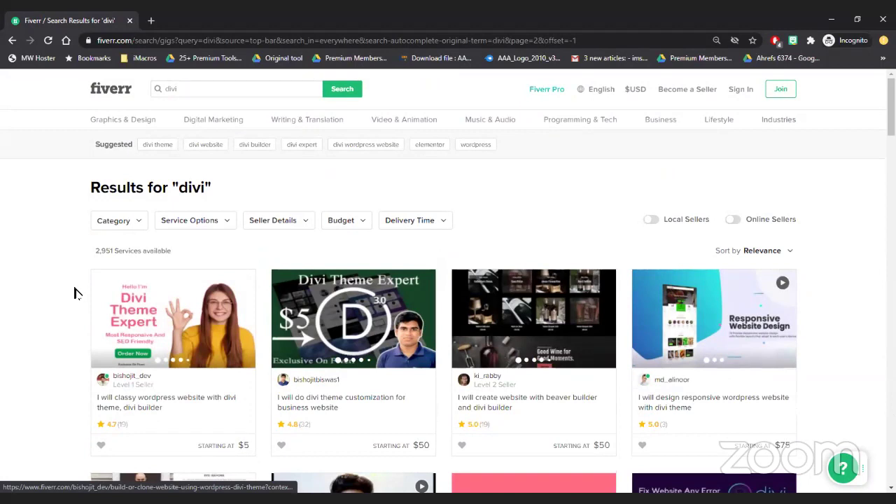
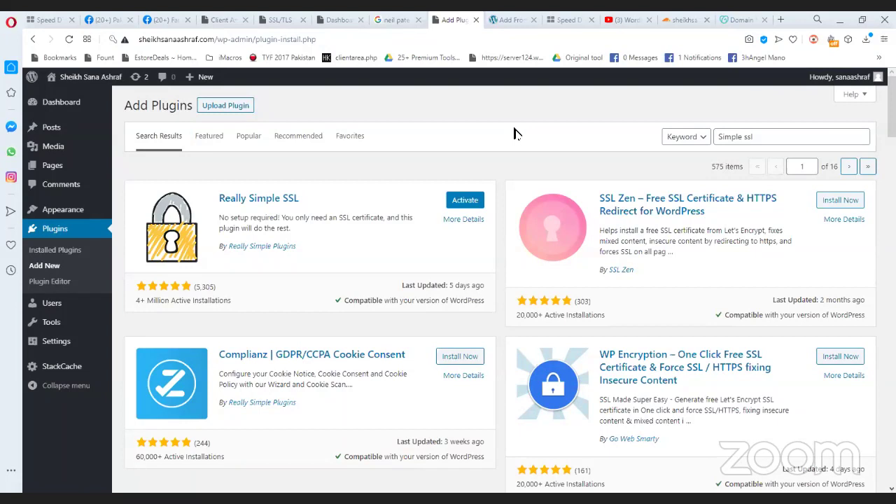
Step: Go from Appearance > Themes to the Add Themes page listing the featured themes
mouse_move(51, 171)
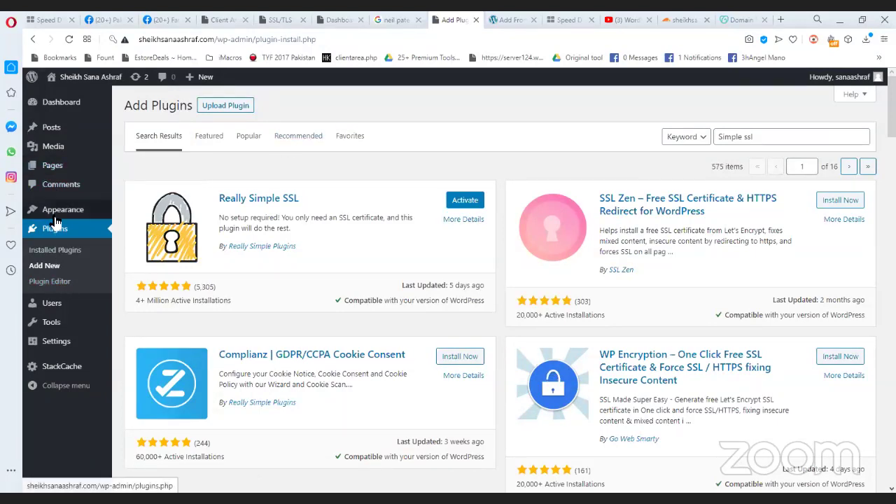
mouse_move(61, 216)
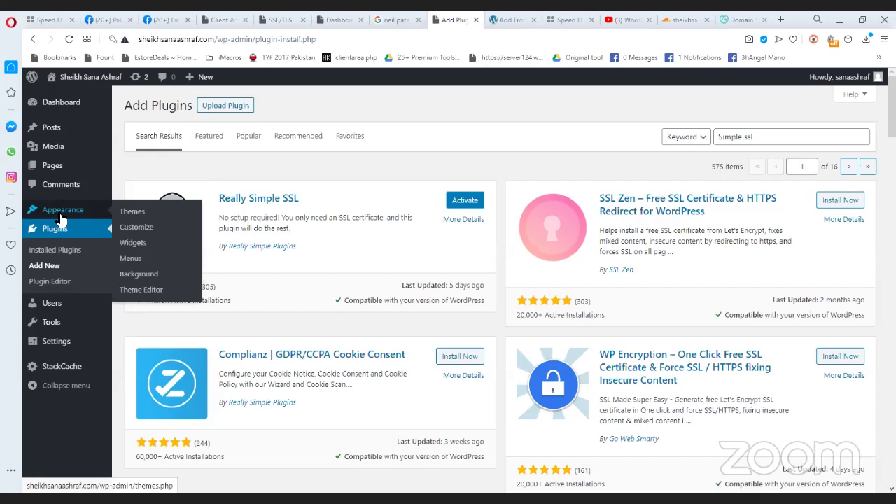
left_click(132, 212)
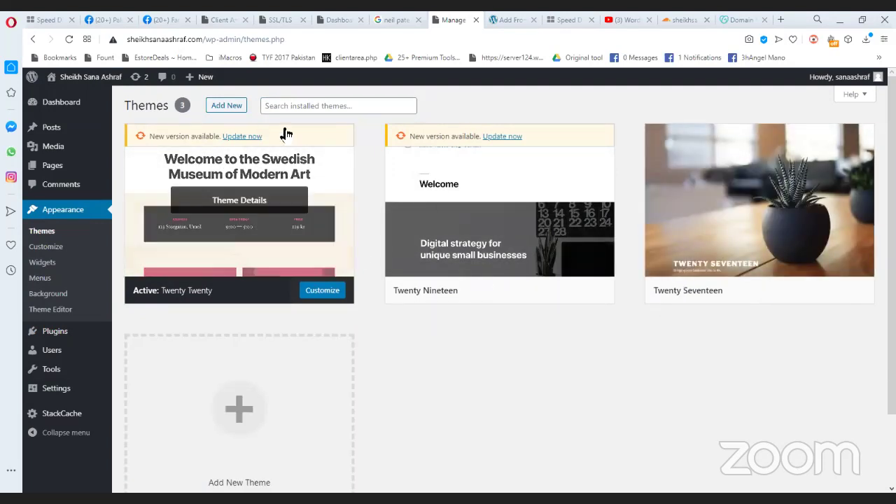
left_click(227, 107)
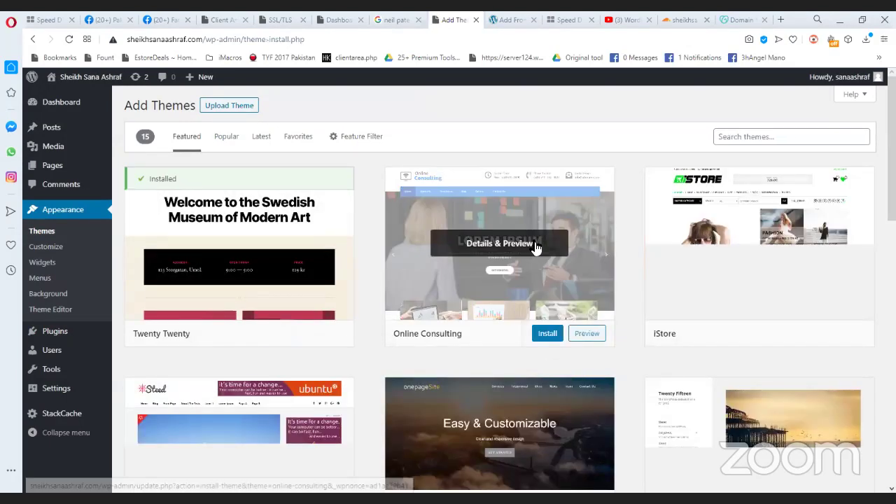
scroll(500, 294, "down", 4)
scroll(392, 214, "up", 4)
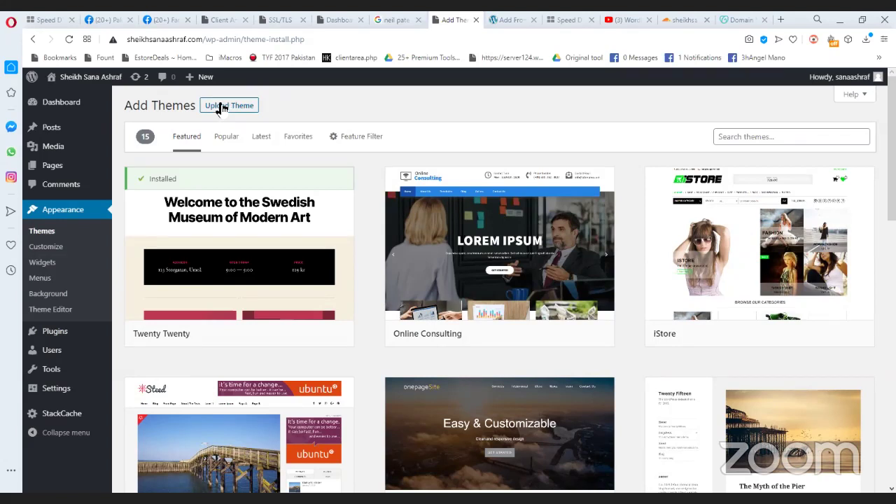
Step: Open the Upload Theme form, which requires a .zip file, and start choosing a file
left_click(218, 106)
left_click(218, 106)
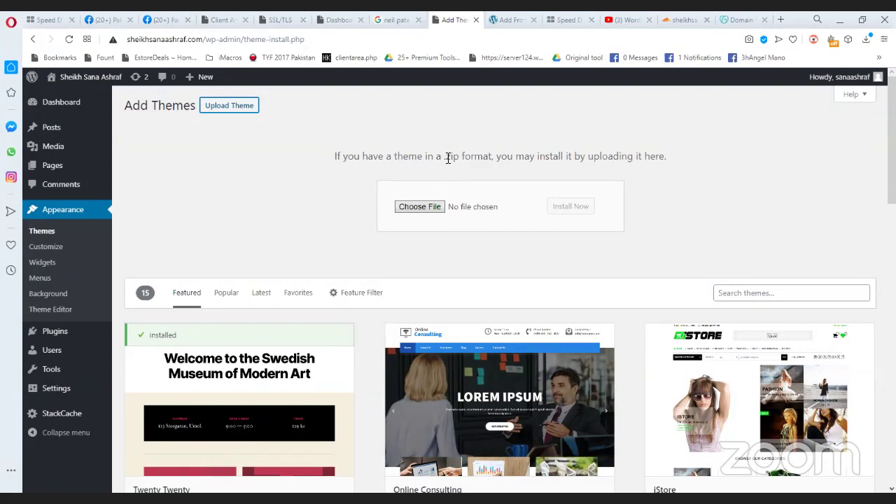
left_click_drag(444, 157, 460, 157)
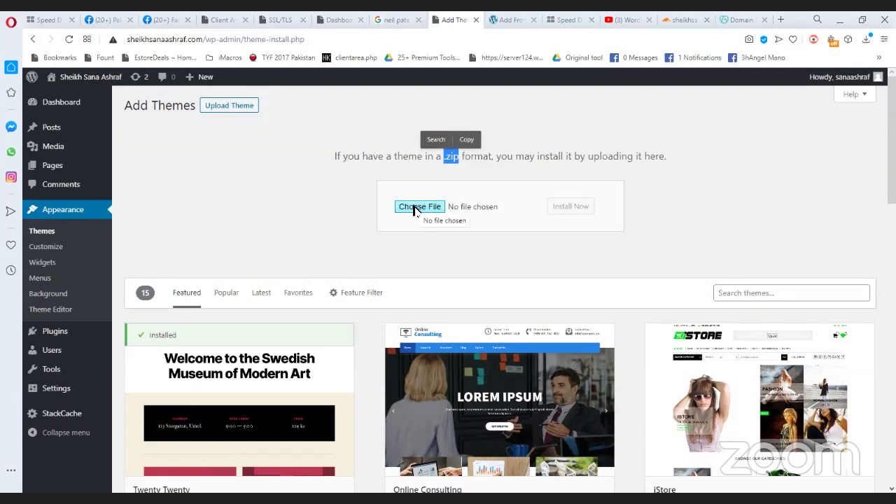
left_click(414, 210)
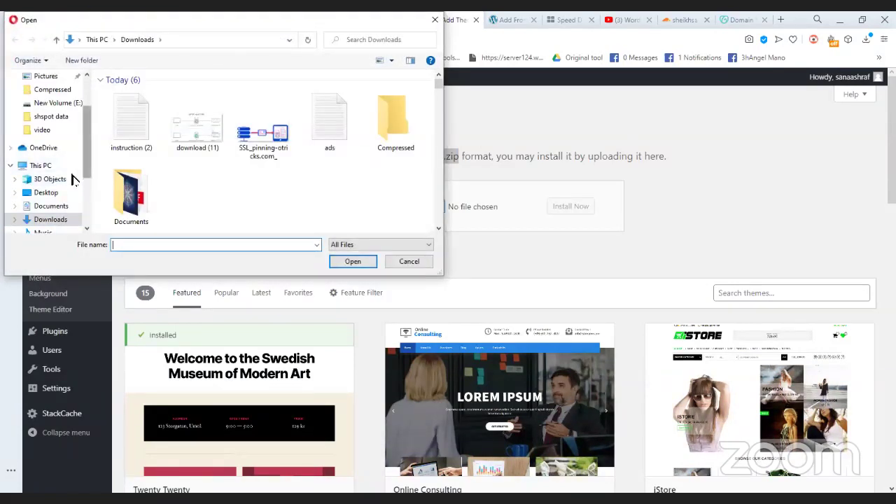
Step: Browse Downloads > Compressed > divi-theme_2 and choose Divi.zip as the theme file
double_click(366, 125)
left_click(148, 96)
double_click(150, 94)
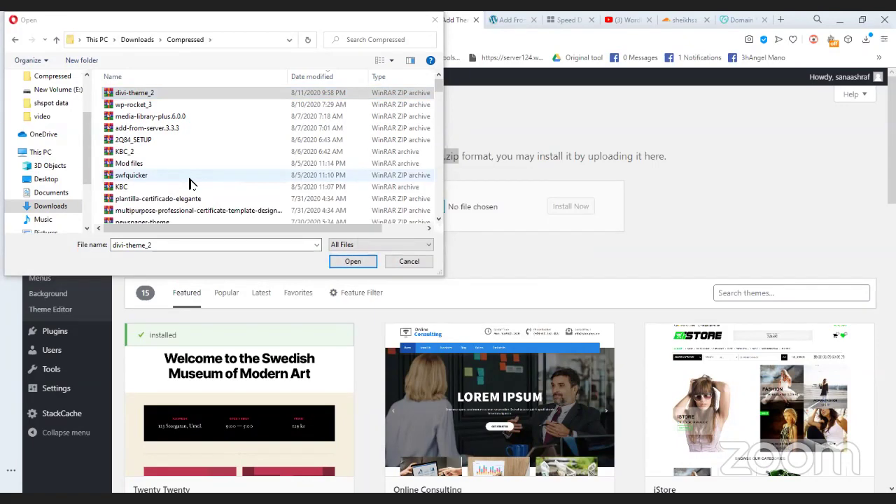
left_click(188, 165)
scroll(187, 175, "down", 10)
scroll(186, 173, "up", 8)
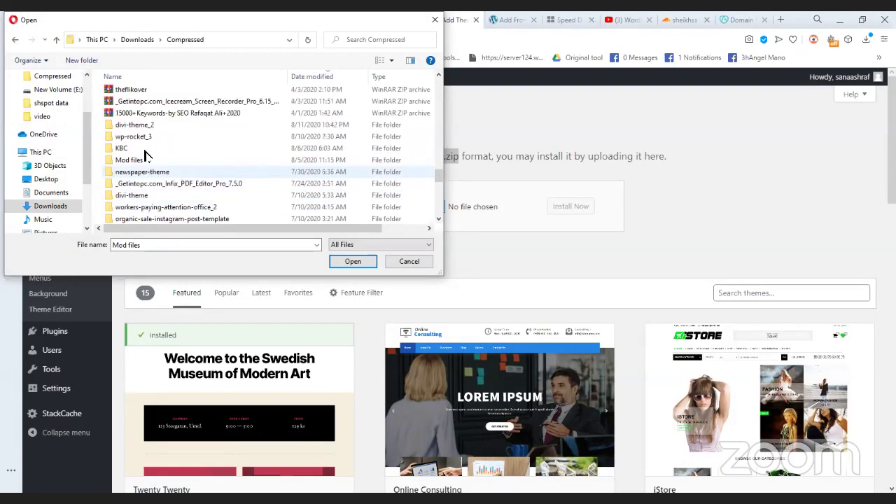
double_click(128, 124)
double_click(120, 94)
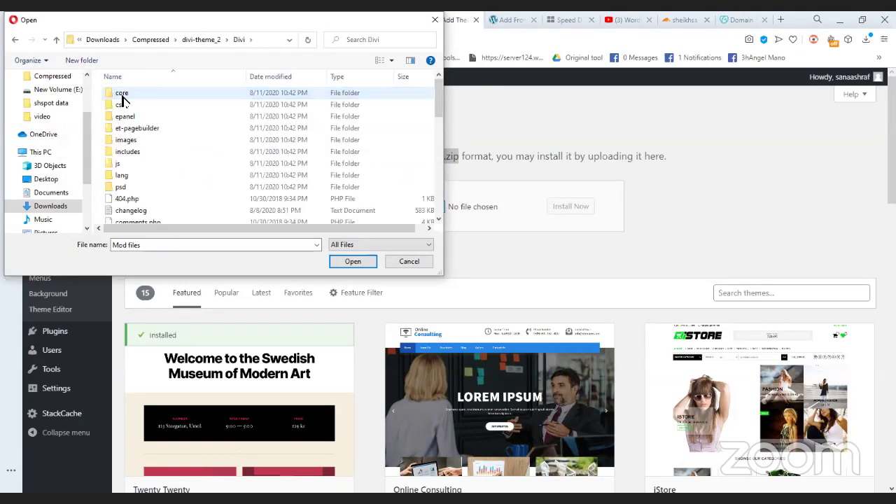
scroll(186, 175, "down", 10)
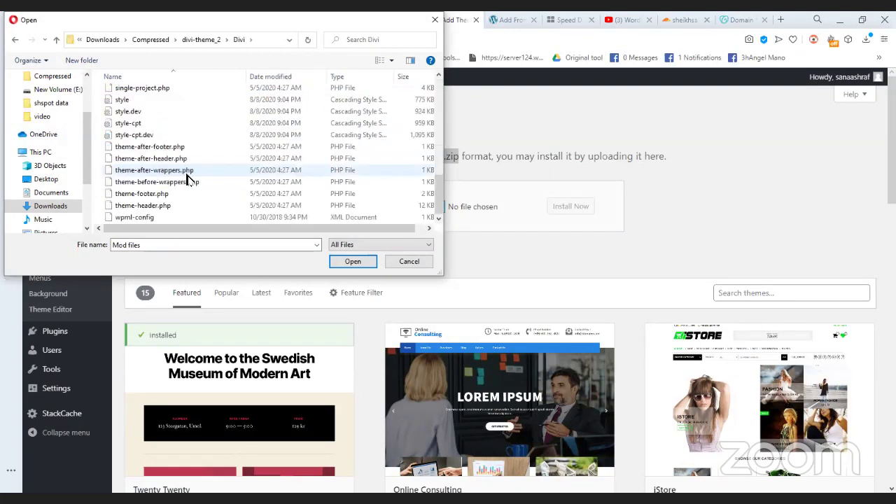
left_click(189, 42)
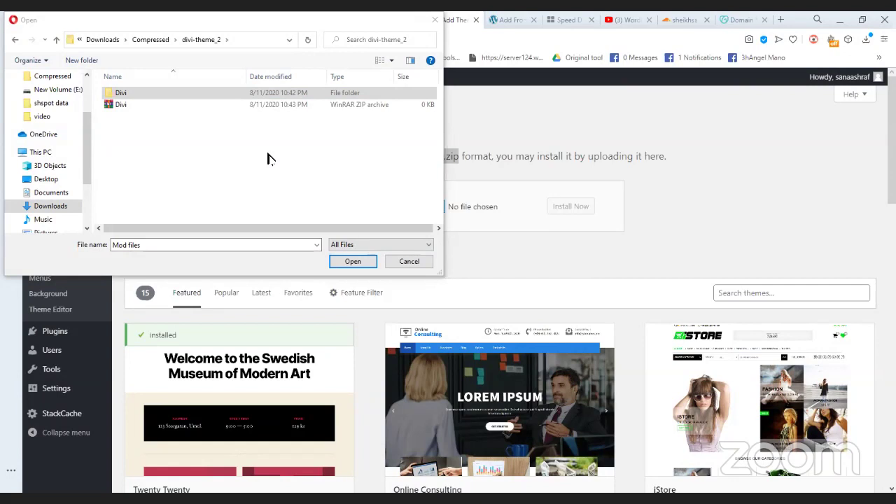
left_click(189, 108)
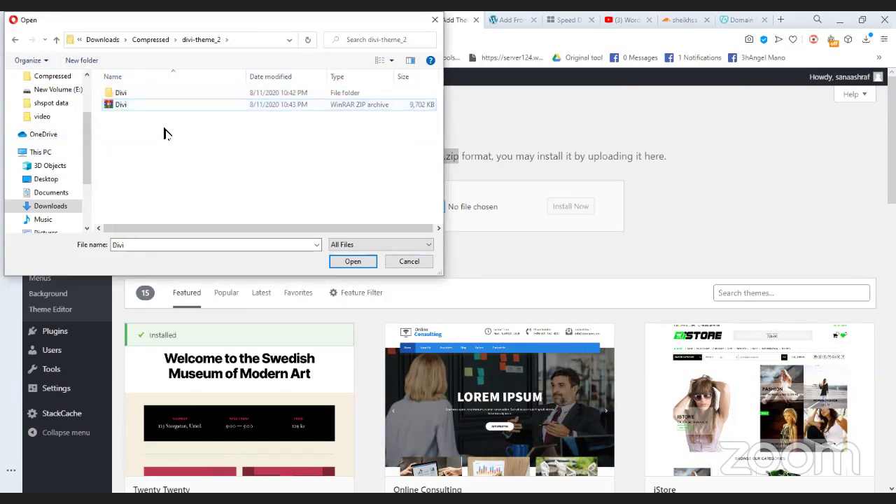
double_click(139, 113)
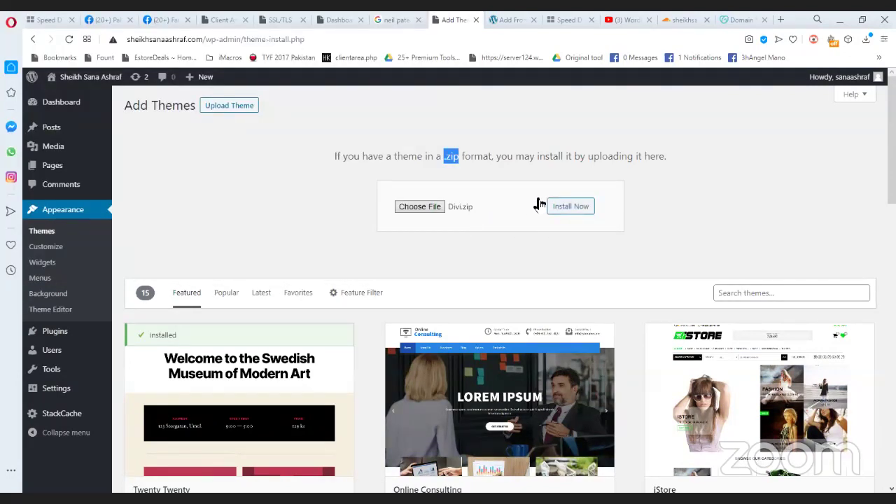
Step: Install Divi from the uploaded Divi.zip and activate it once installed
left_click(552, 207)
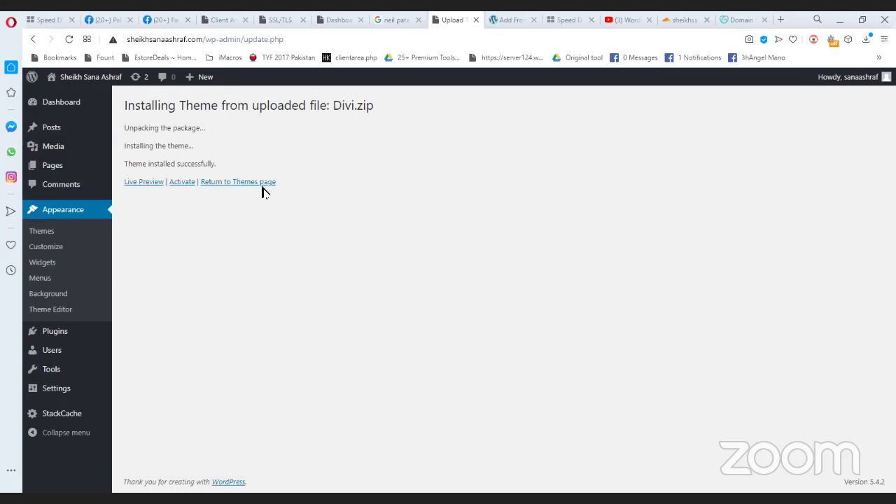
left_click(183, 183)
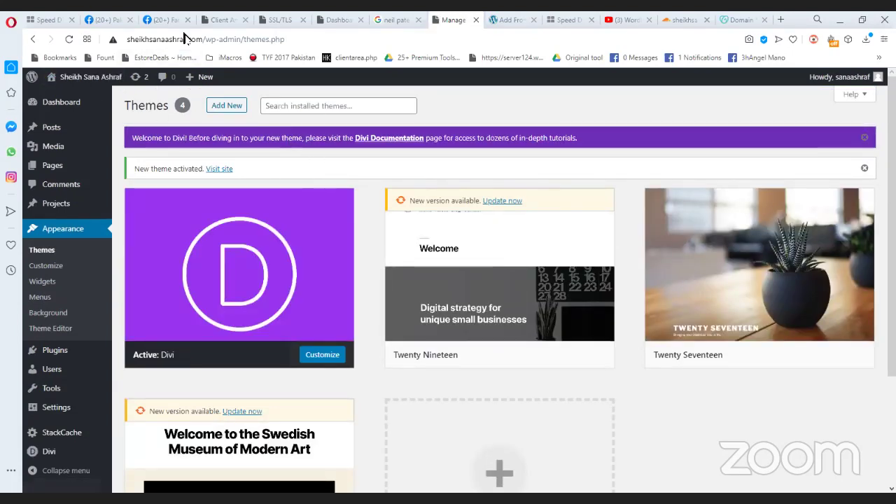
Step: Copy the site's domain and load it in the GoDaddy tab to view the Divi-styled homepage
left_click_drag(204, 39, 112, 42)
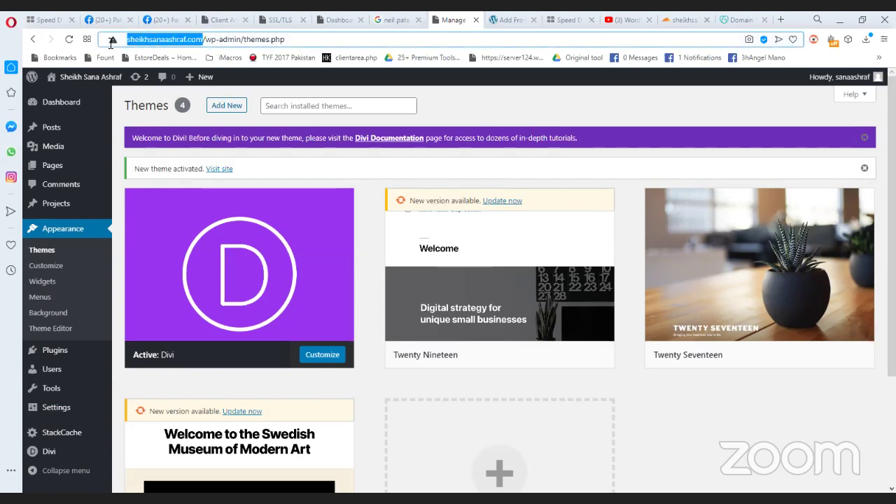
left_click(695, 17)
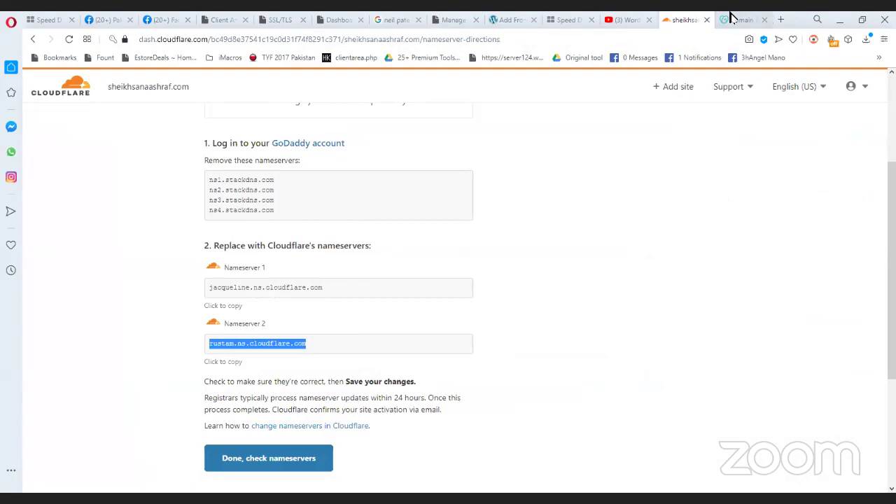
left_click(755, 18)
left_click(603, 40)
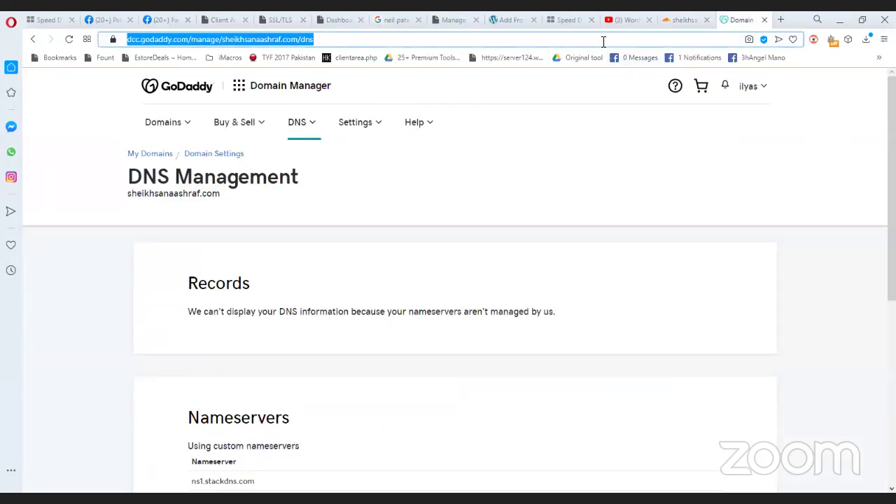
key("ctrl+v")
key("Return")
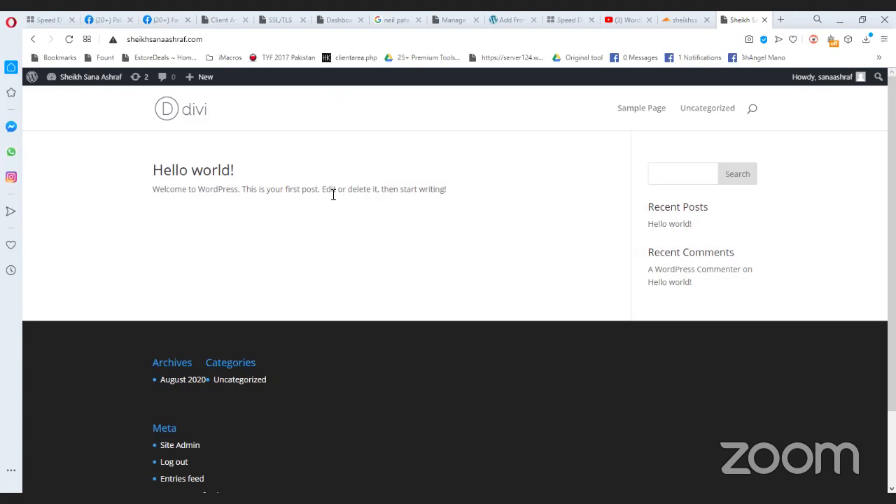
Step: Return to the WordPress Themes tab and open Divi > Theme Options on the General tab
left_click(343, 21)
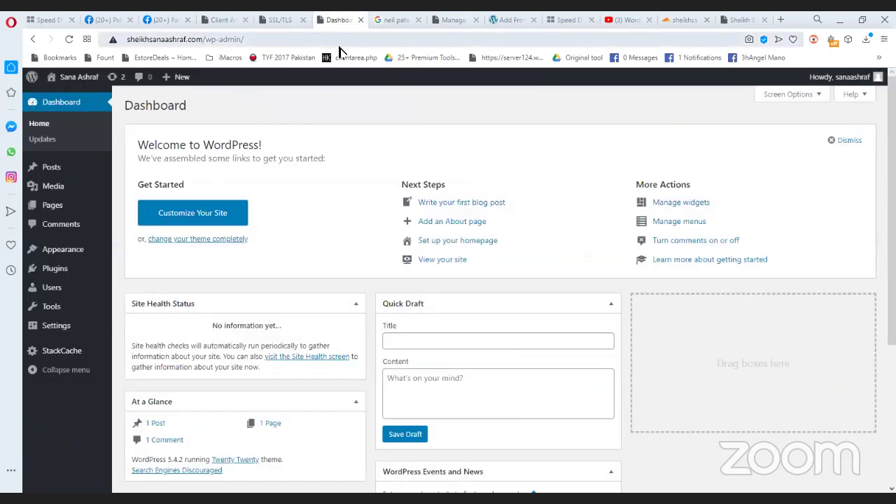
left_click(450, 17)
mouse_move(259, 254)
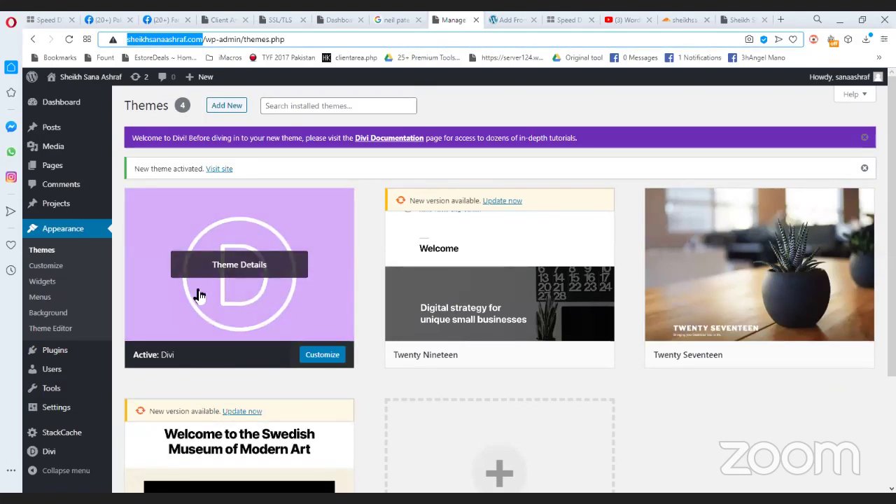
scroll(98, 221, "down", 2)
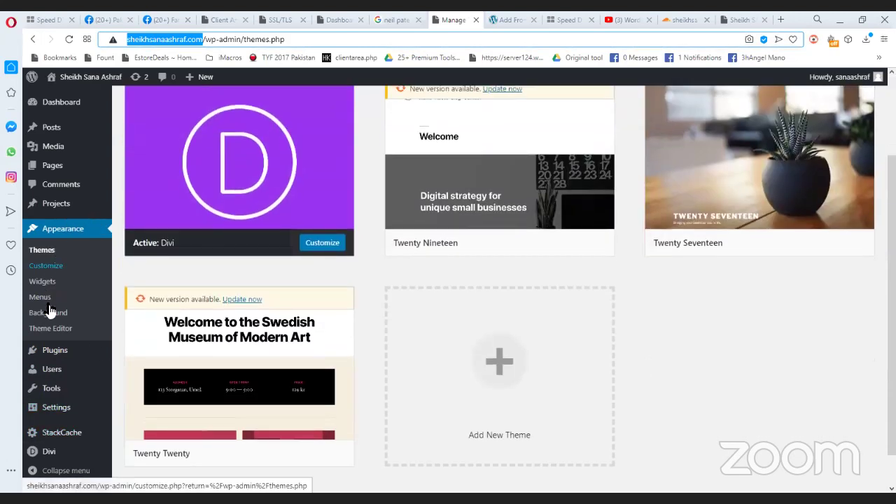
mouse_move(50, 455)
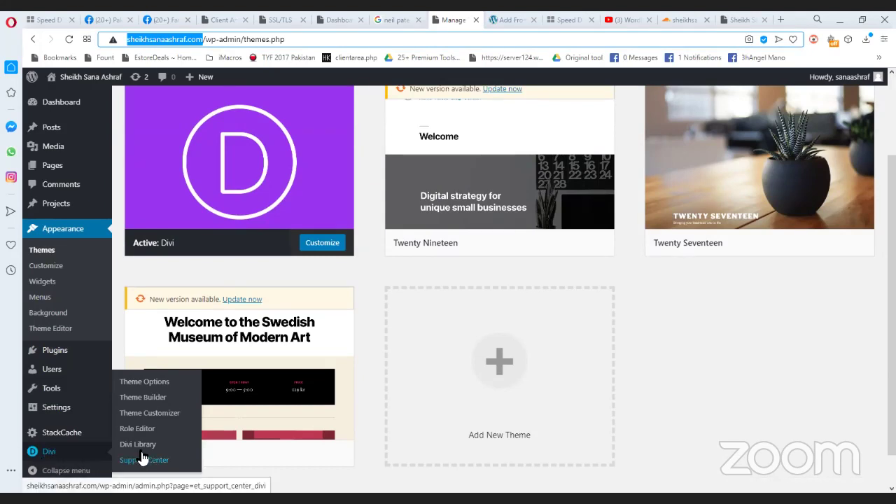
left_click(145, 385)
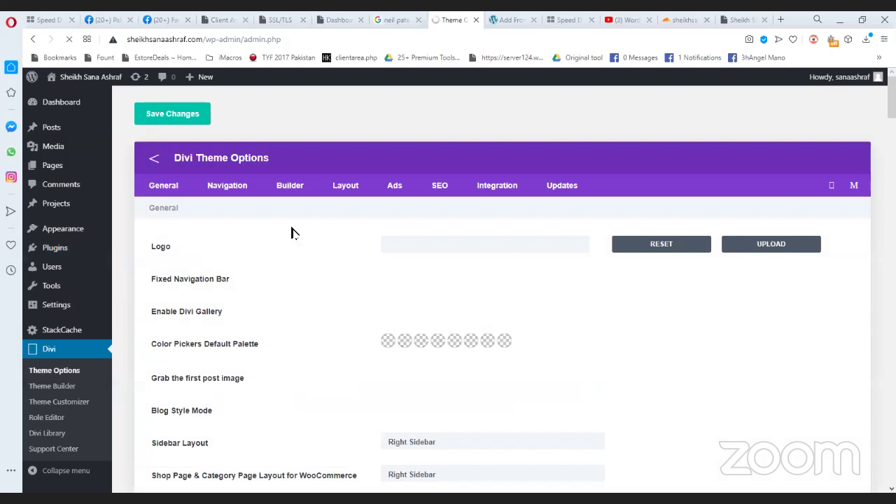
Step: Scroll through the General settings of Divi Theme Options
scroll(231, 224, "down", 3)
scroll(210, 217, "up", 2)
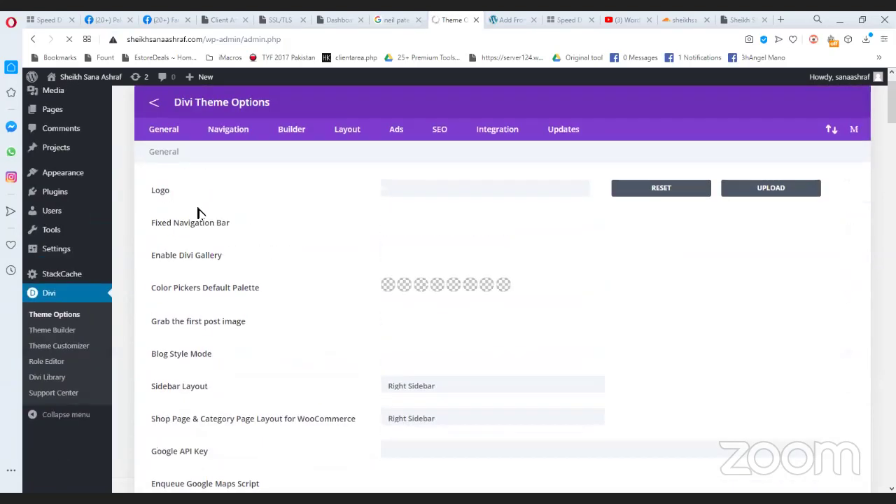
scroll(217, 224, "down", 2)
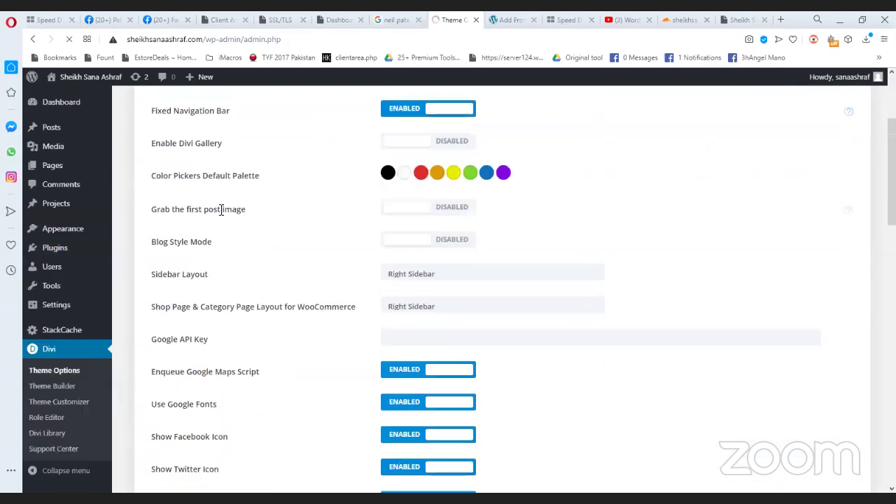
scroll(272, 245, "down", 3)
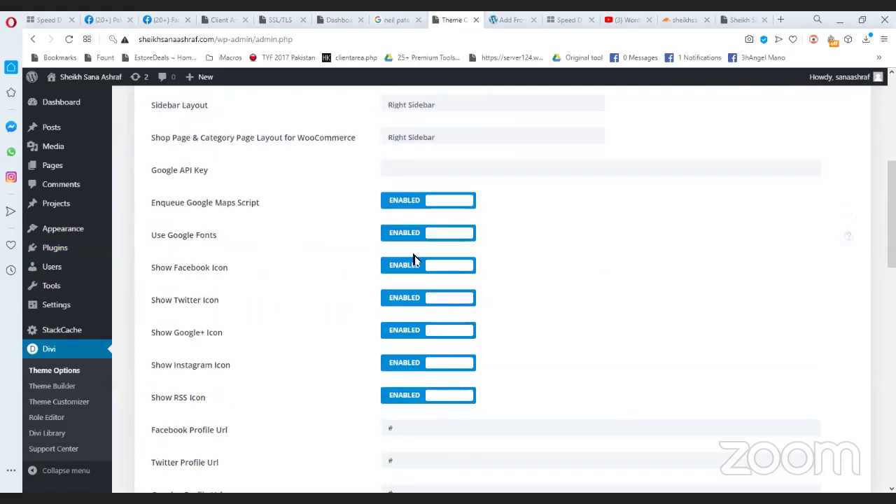
scroll(325, 268, "down", 5)
scroll(333, 272, "down", 10)
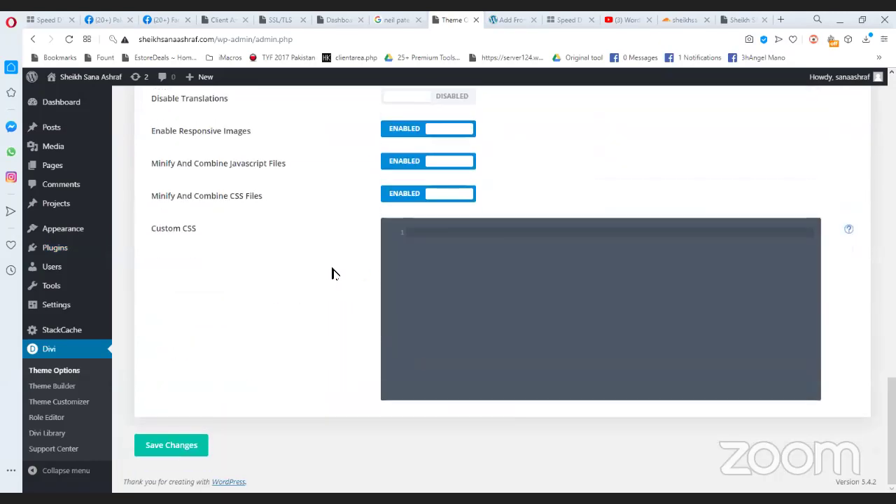
scroll(331, 272, "up", 20)
scroll(247, 199, "up", 1)
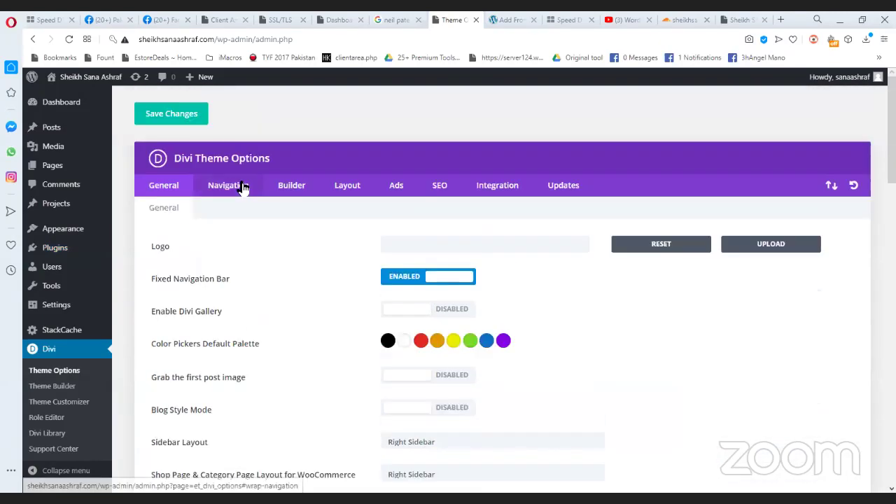
Step: Review the Navigation, Builder, Layout, Ads, SEO, Integration and Updates tabs, then open the Divi Library
left_click(238, 186)
left_click(296, 188)
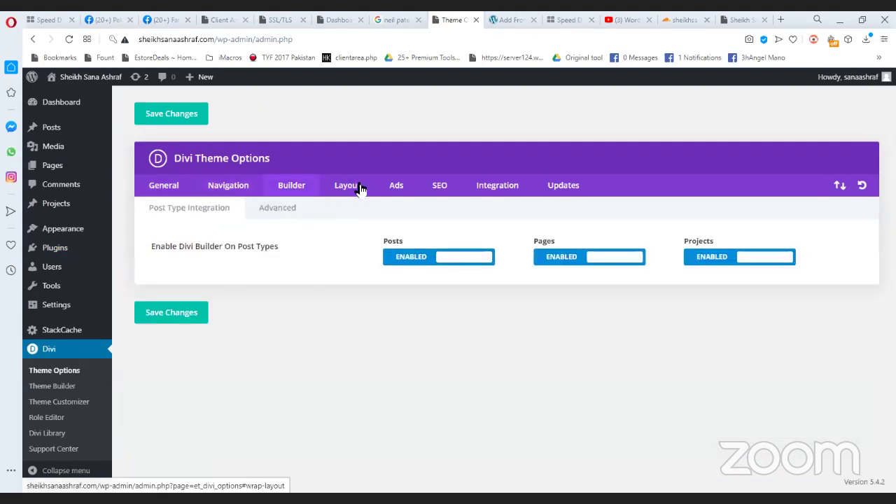
left_click(354, 188)
left_click(396, 186)
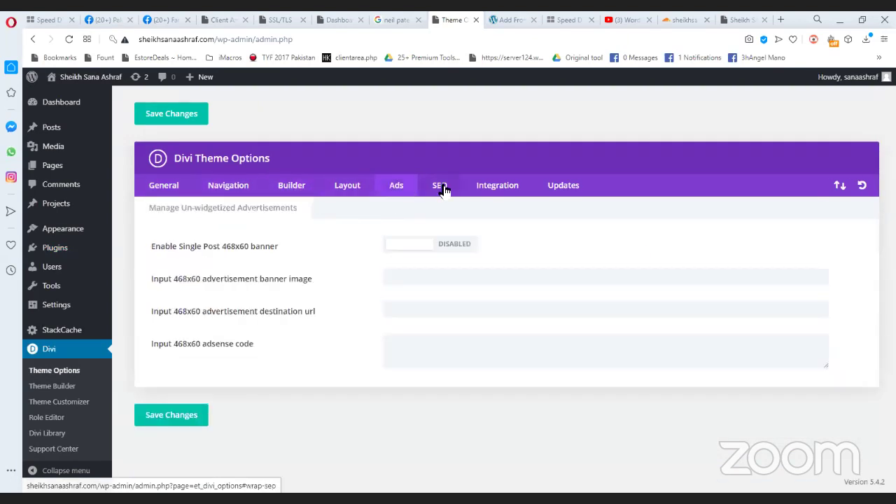
left_click(443, 190)
left_click(497, 192)
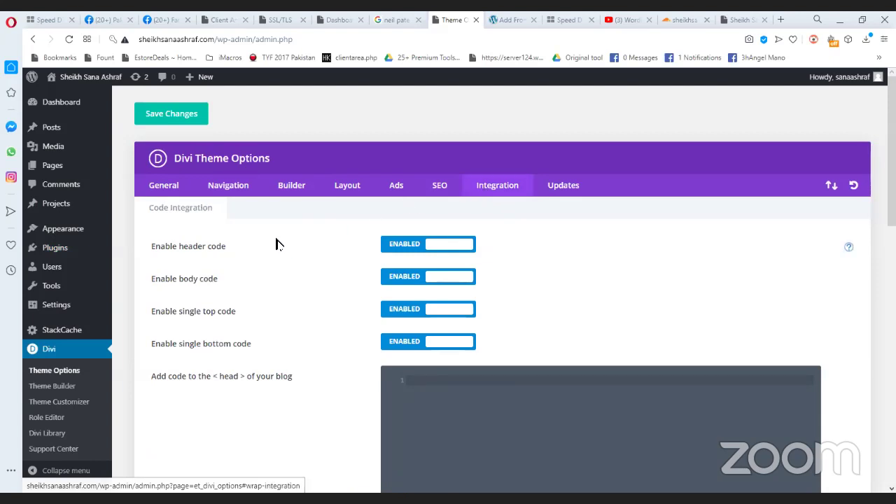
left_click(566, 186)
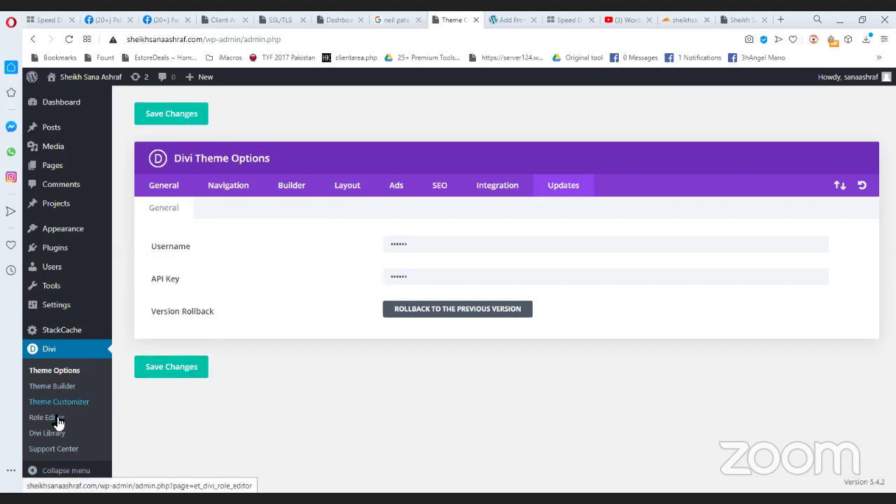
left_click(55, 432)
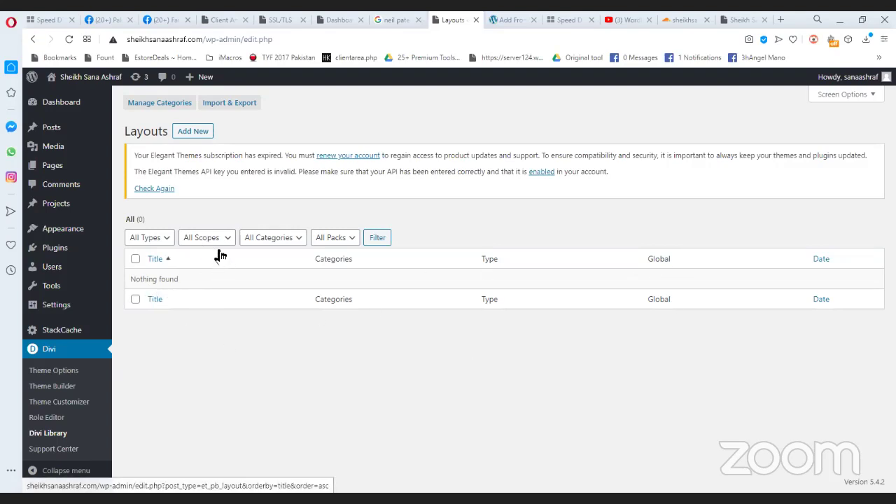
Step: Create a blank new page via Pages > Add New
mouse_move(55, 171)
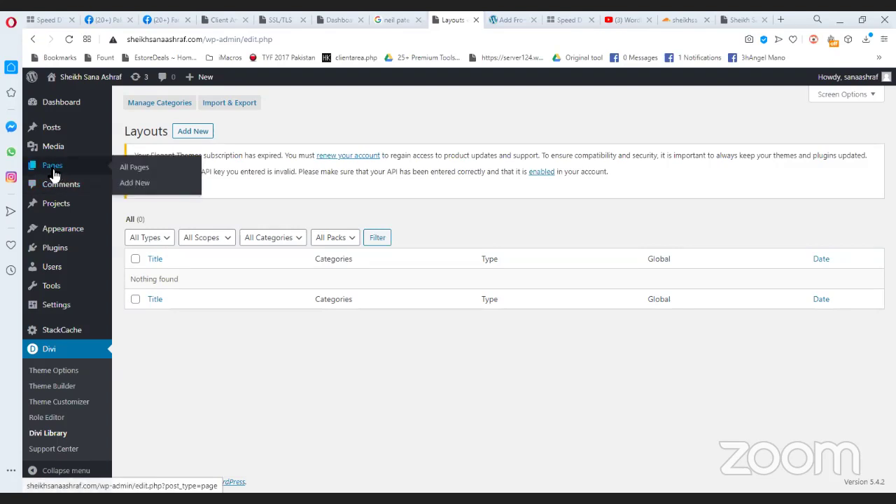
left_click(133, 184)
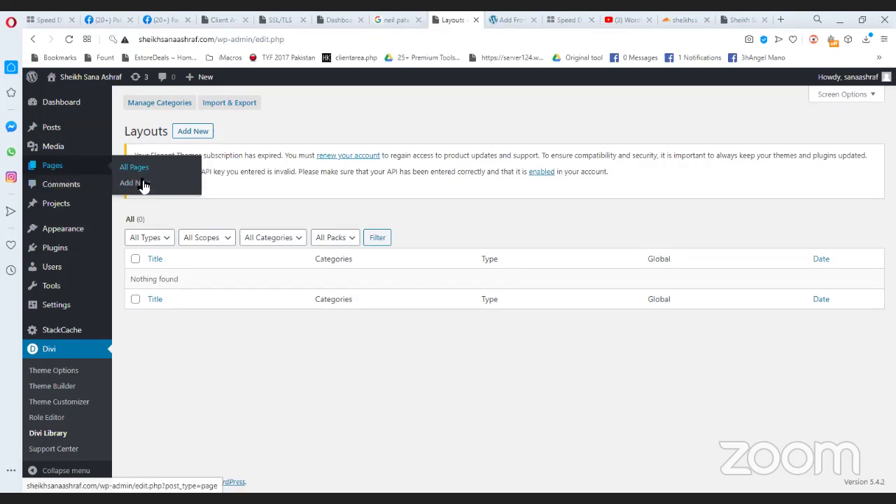
left_click(141, 186)
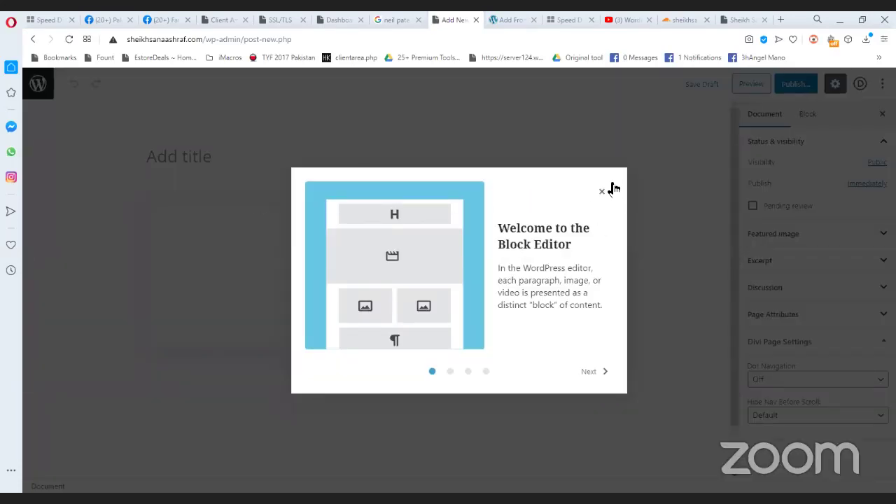
Step: Close the Welcome to the Block Editor guide on the blank draft
left_click(602, 192)
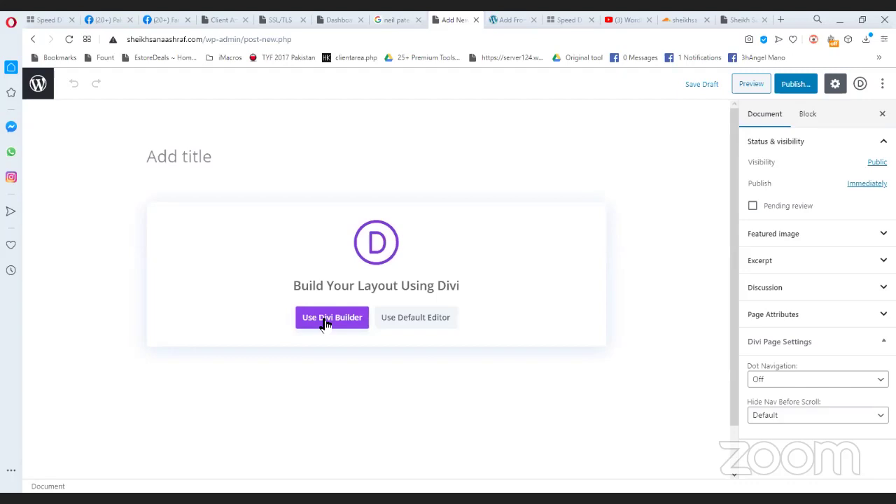
Step: Choose Use Divi Builder on the Build Your Layout Using Divi panel
left_click(324, 324)
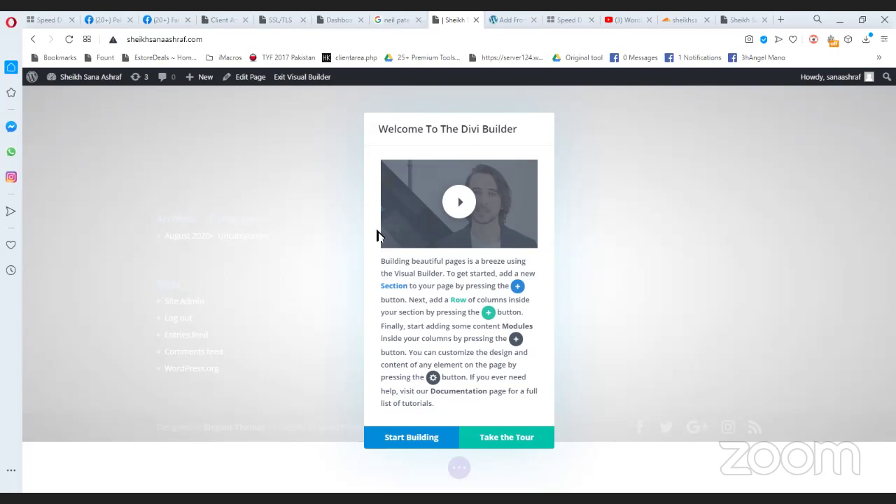
Step: Choose Start Building in the Welcome To The Divi Builder dialog
left_click(405, 440)
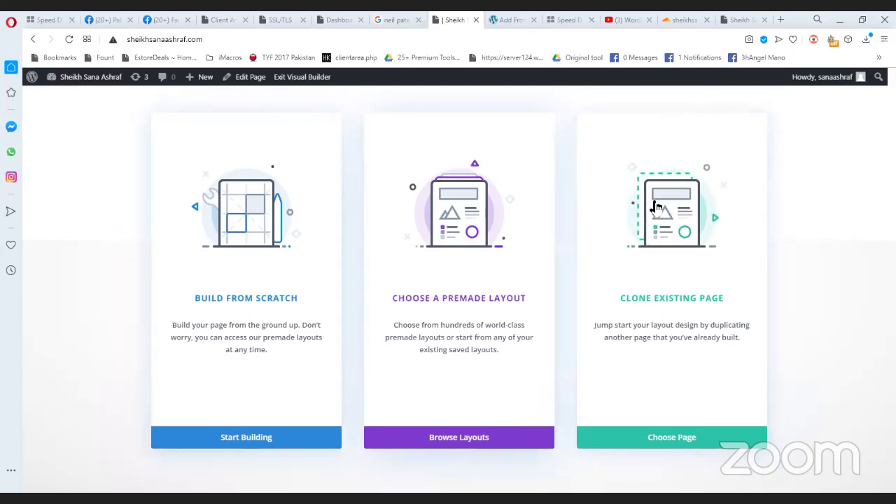
left_click(440, 301)
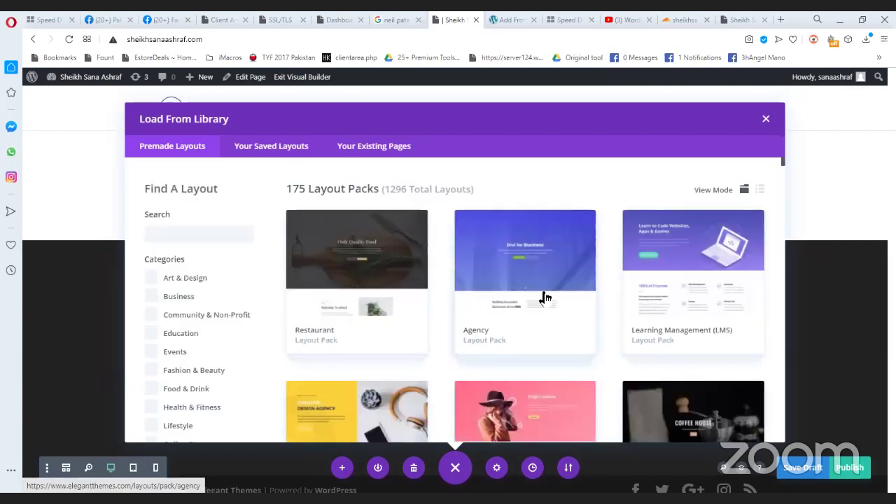
scroll(563, 308, "down", 1)
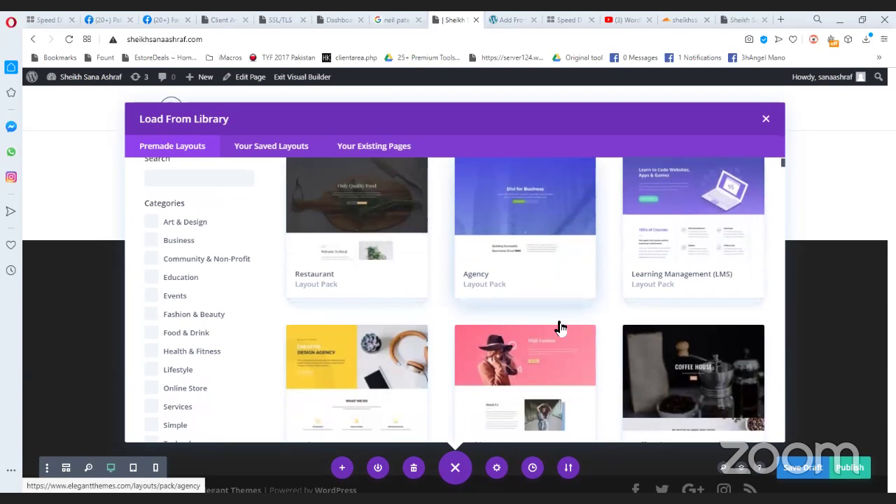
scroll(560, 328, "down", 6)
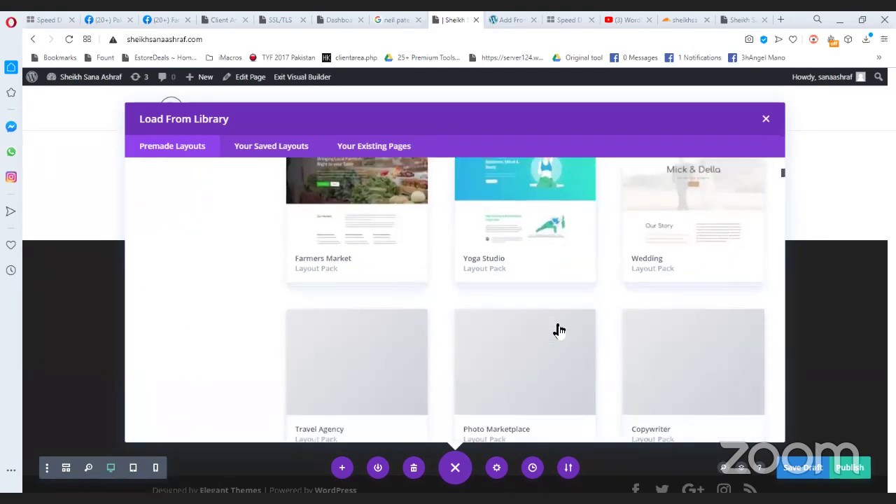
scroll(558, 330, "down", 1)
scroll(558, 330, "up", 2)
scroll(558, 329, "down", 8)
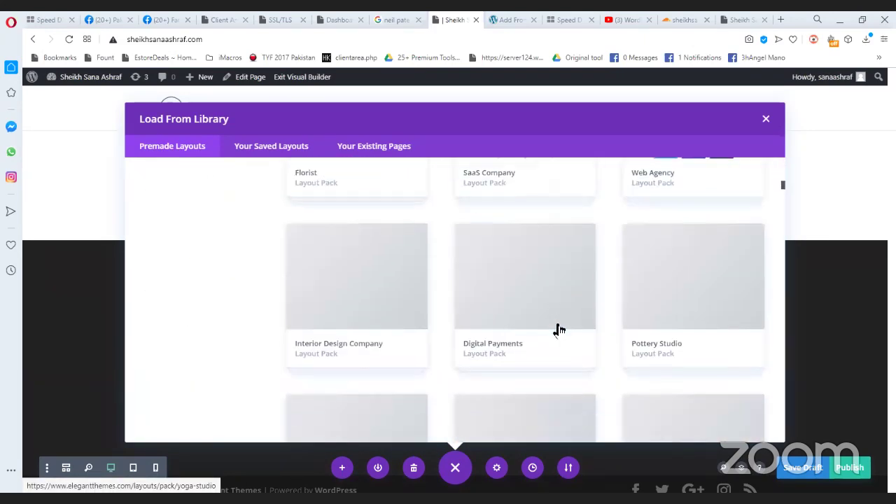
scroll(559, 330, "up", 1)
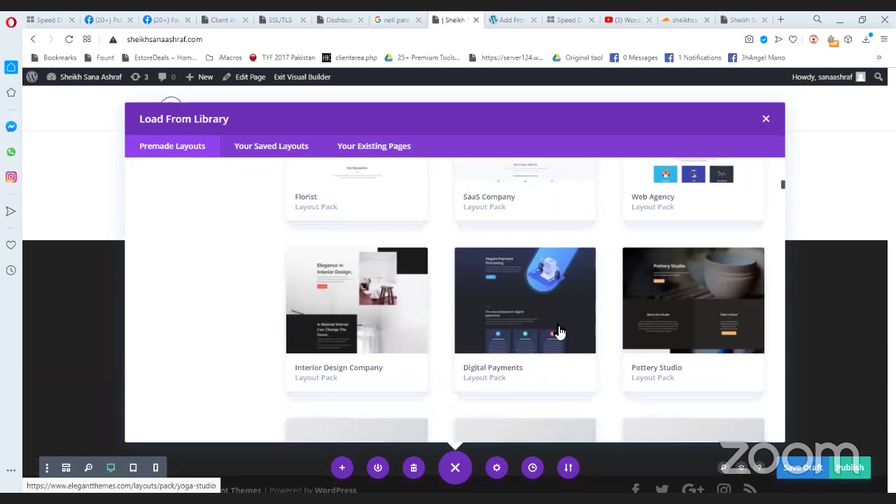
scroll(560, 330, "up", 2)
scroll(557, 330, "down", 2)
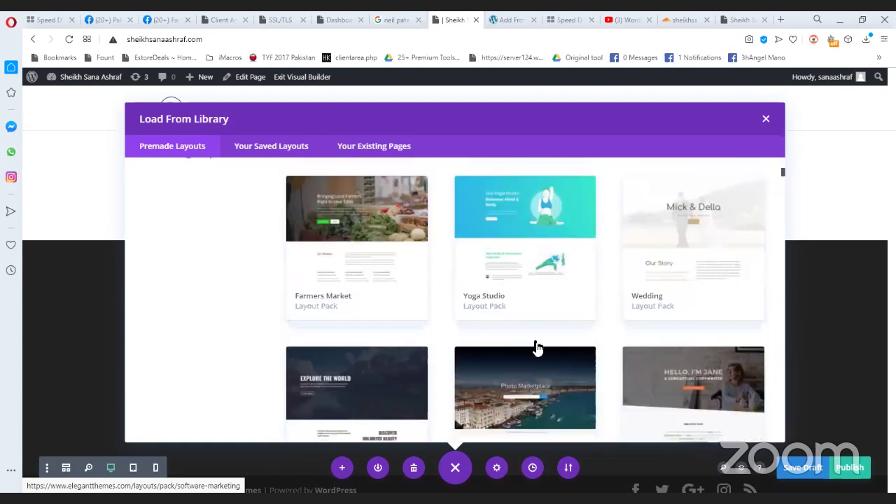
scroll(536, 348, "up", 5)
scroll(536, 348, "down", 4)
scroll(536, 348, "down", 6)
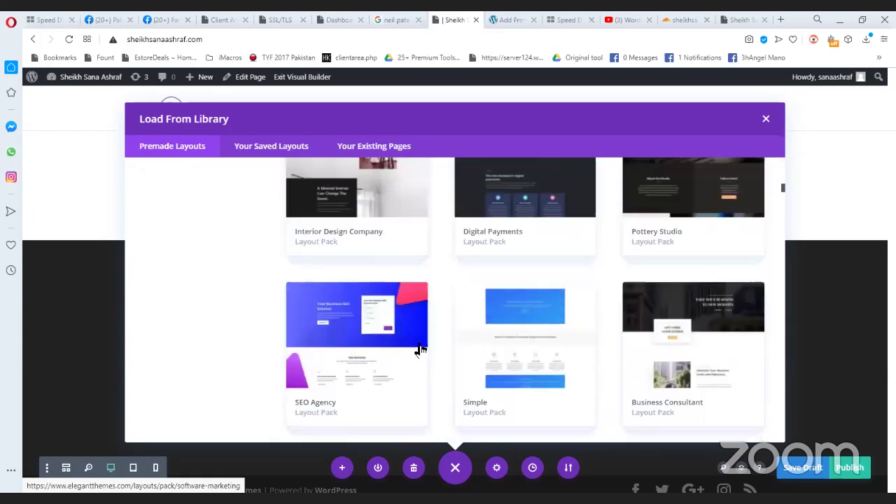
scroll(420, 350, "up", 1)
scroll(359, 287, "down", 2)
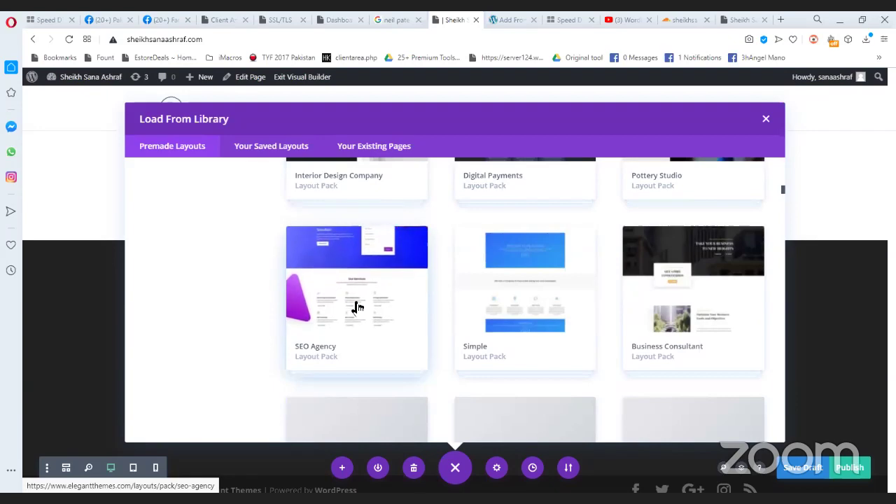
scroll(358, 307, "up", 3)
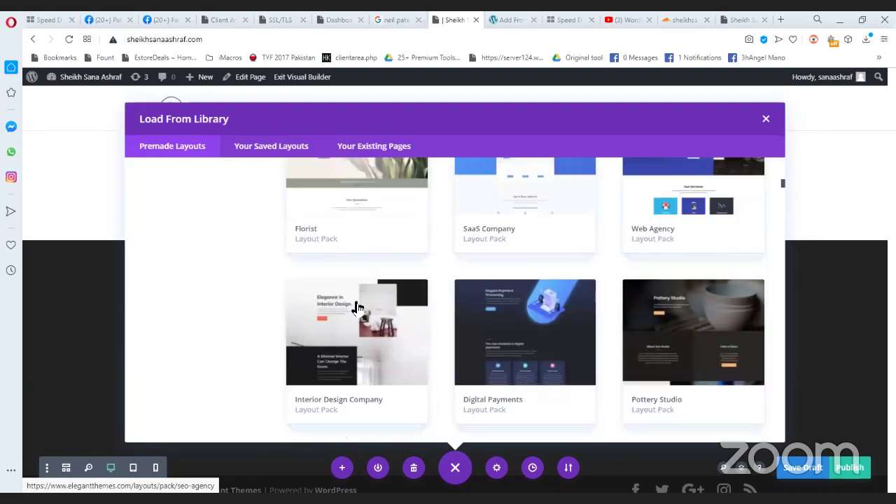
scroll(525, 367, "down", 5)
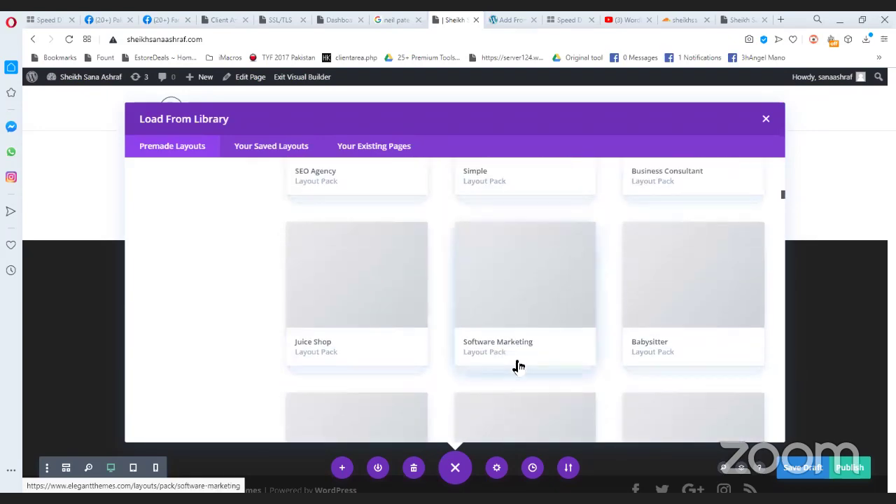
scroll(518, 366, "down", 10)
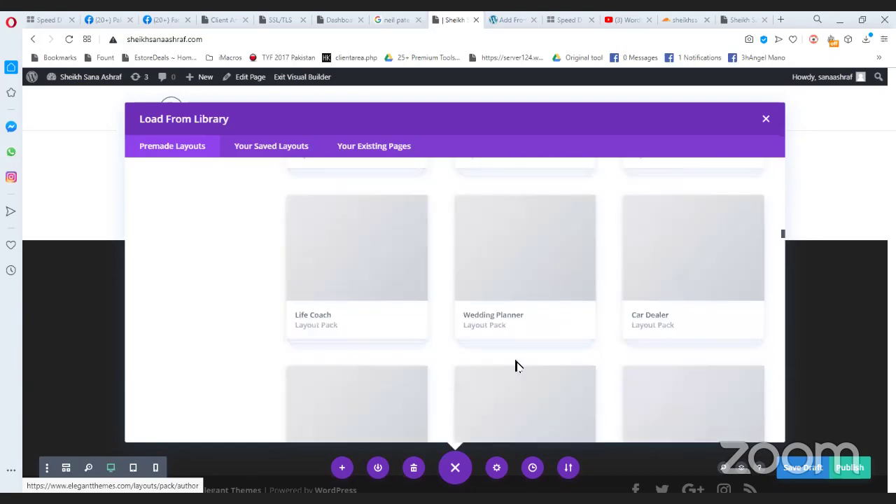
scroll(516, 366, "up", 15)
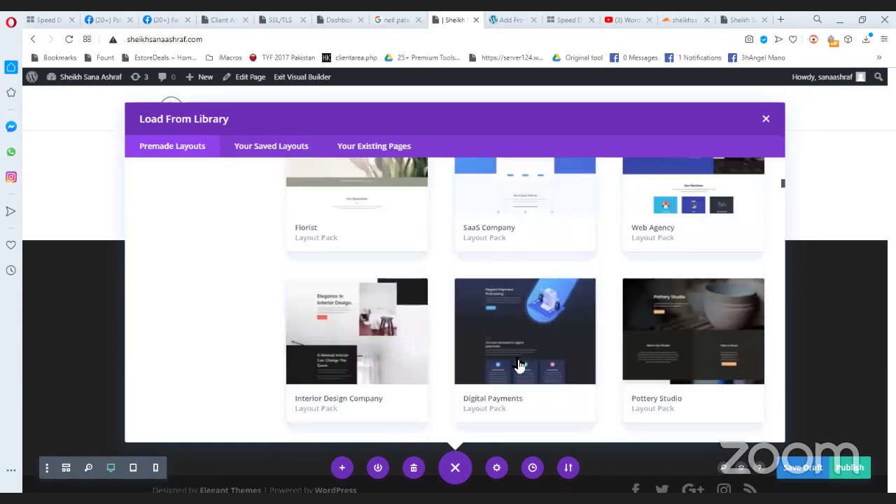
scroll(380, 296, "down", 1)
scroll(380, 296, "up", 2)
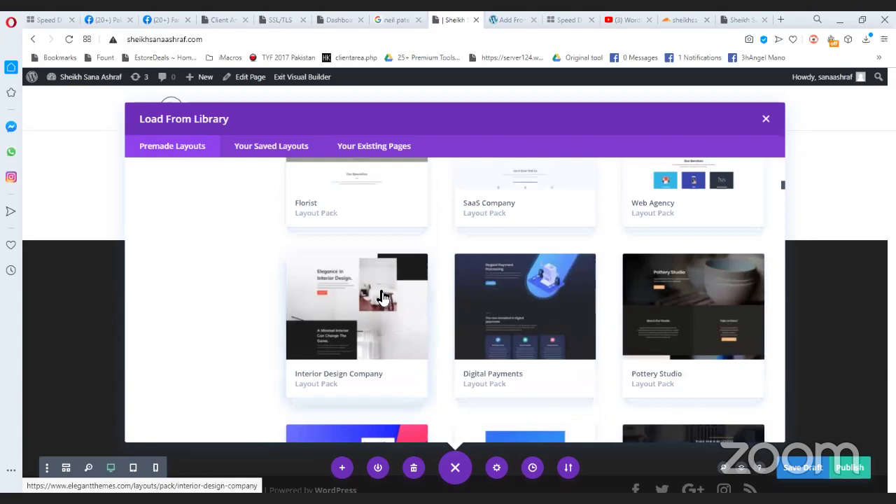
scroll(382, 297, "up", 4)
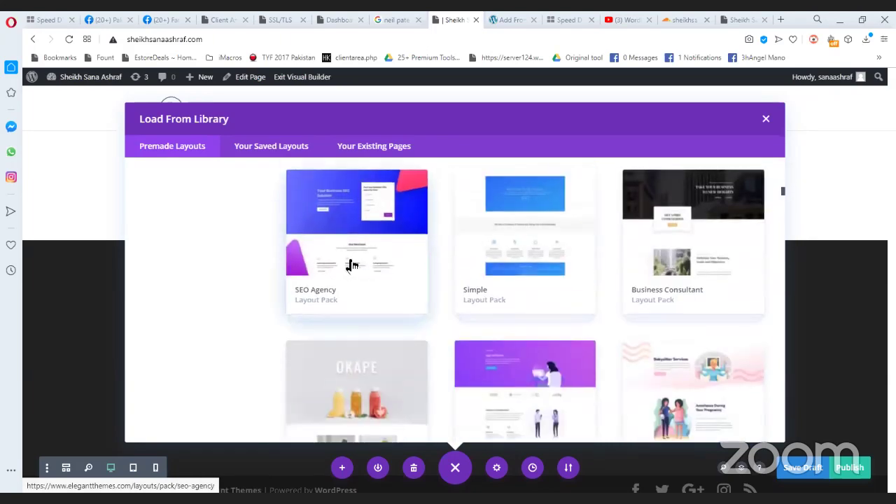
scroll(382, 320, "down", 3)
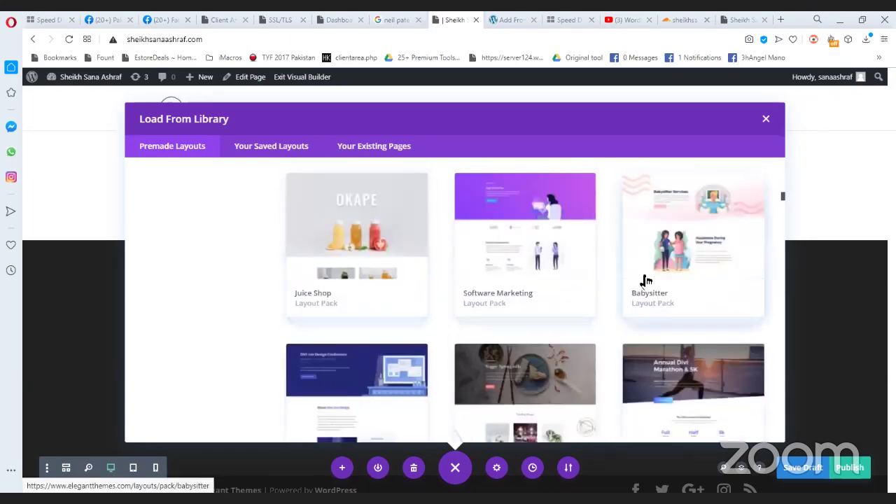
scroll(600, 314, "down", 5)
scroll(588, 322, "up", 2)
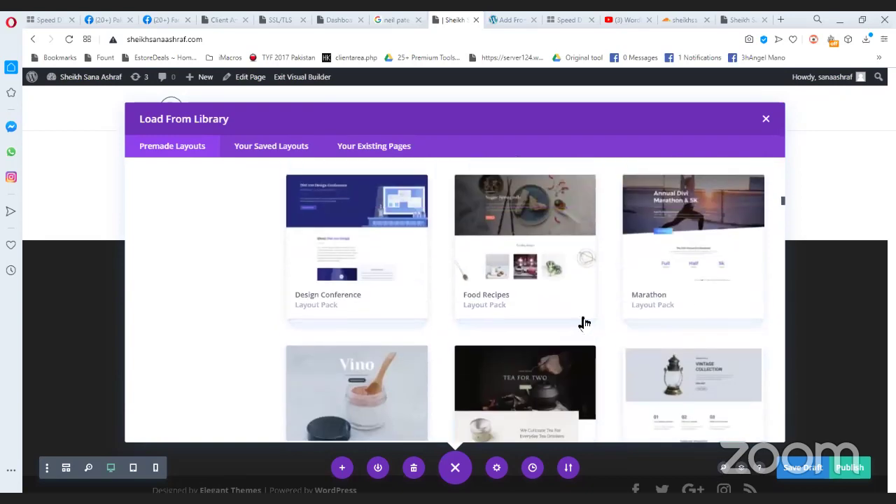
scroll(578, 343, "down", 1)
scroll(578, 348, "down", 10)
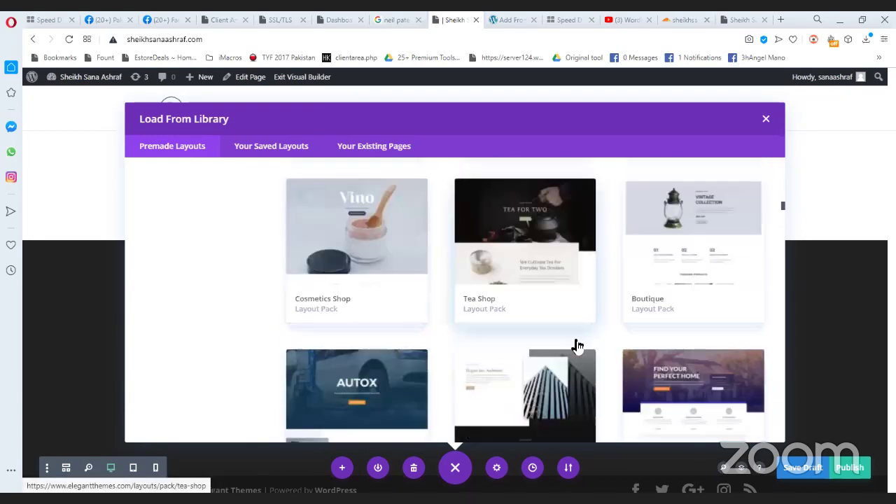
scroll(578, 347, "up", 1)
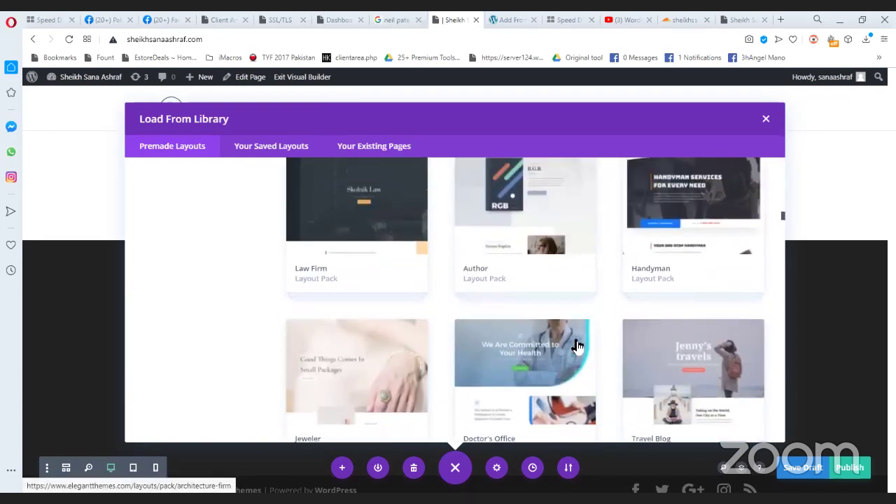
scroll(578, 344, "down", 3)
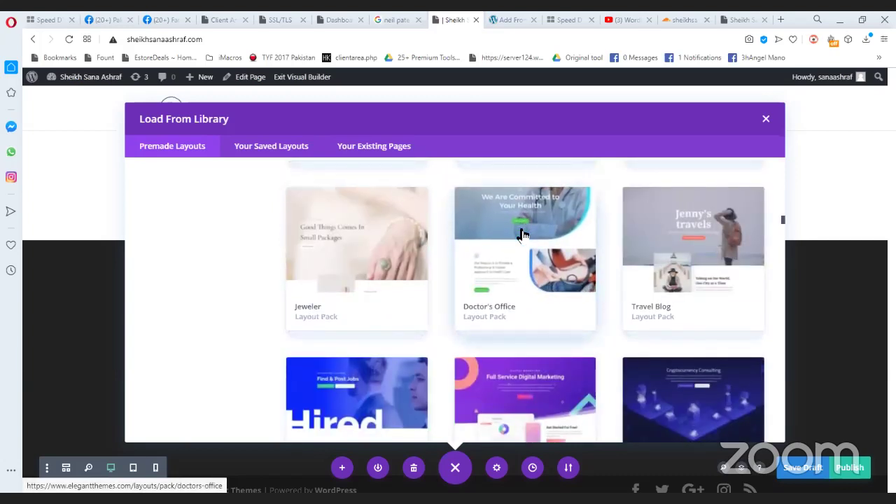
scroll(521, 234, "down", 4)
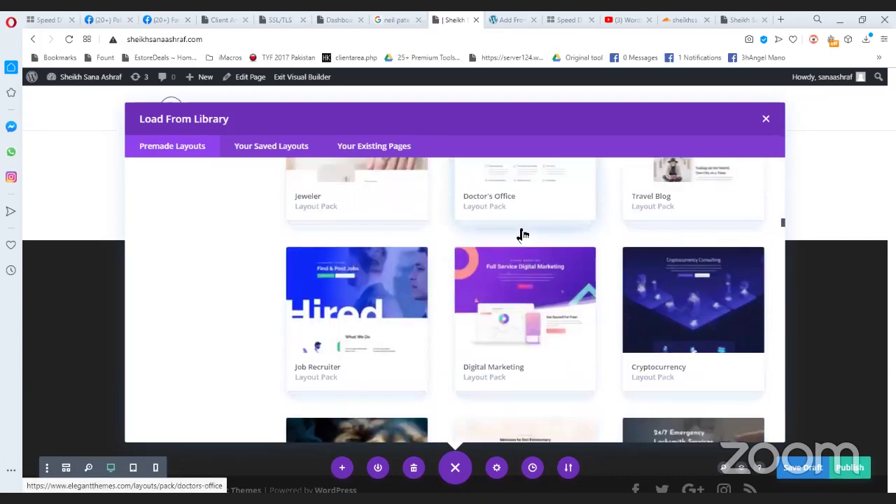
scroll(522, 234, "down", 2)
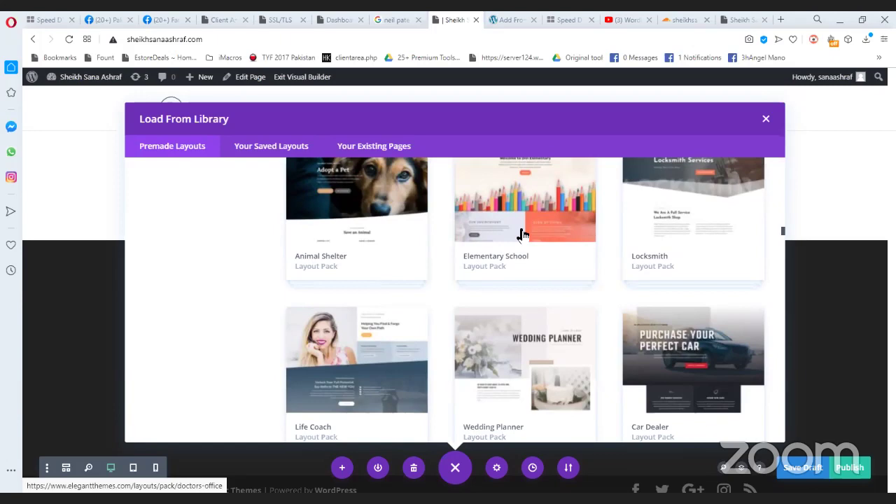
scroll(521, 235, "down", 8)
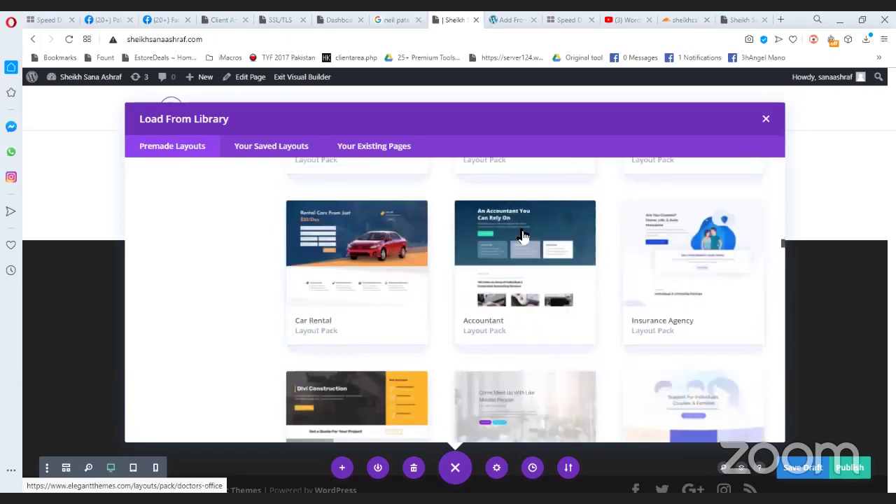
scroll(522, 236, "down", 6)
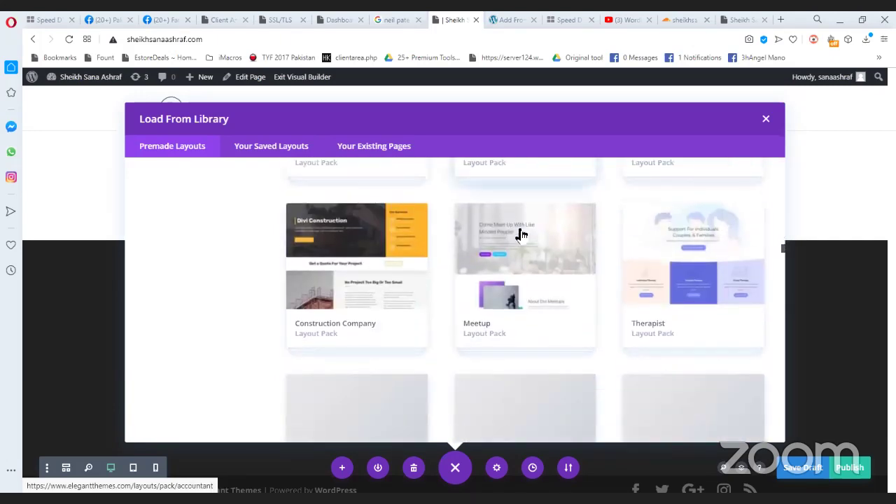
scroll(521, 236, "down", 3)
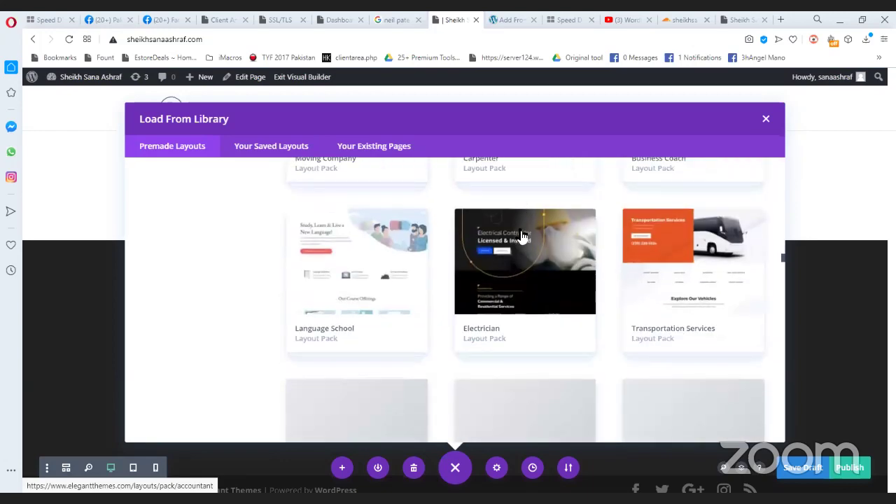
scroll(522, 236, "down", 3)
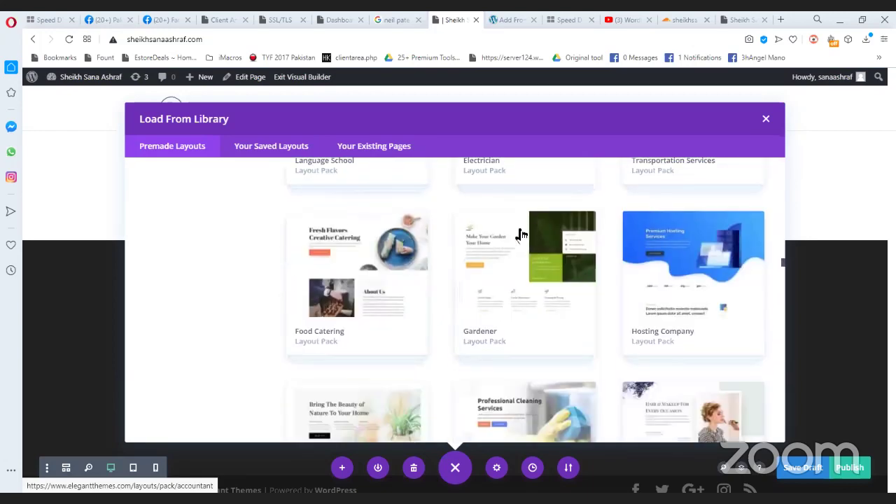
scroll(521, 235, "down", 2)
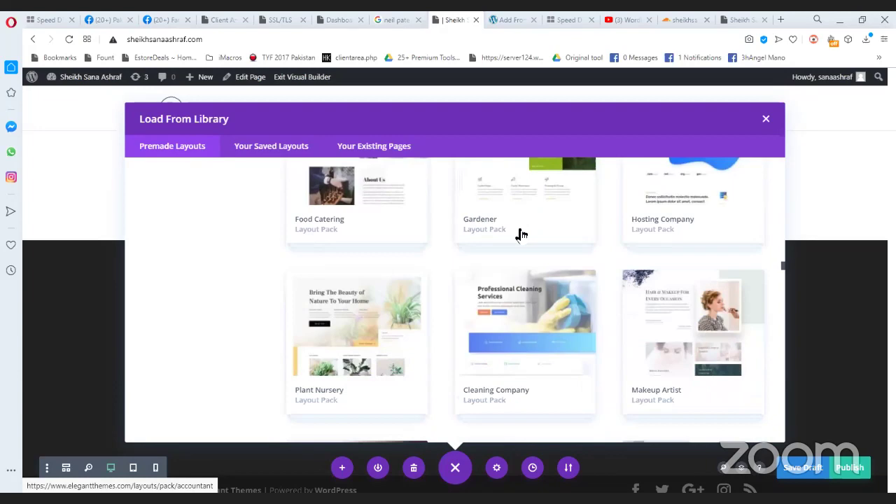
scroll(521, 236, "down", 4)
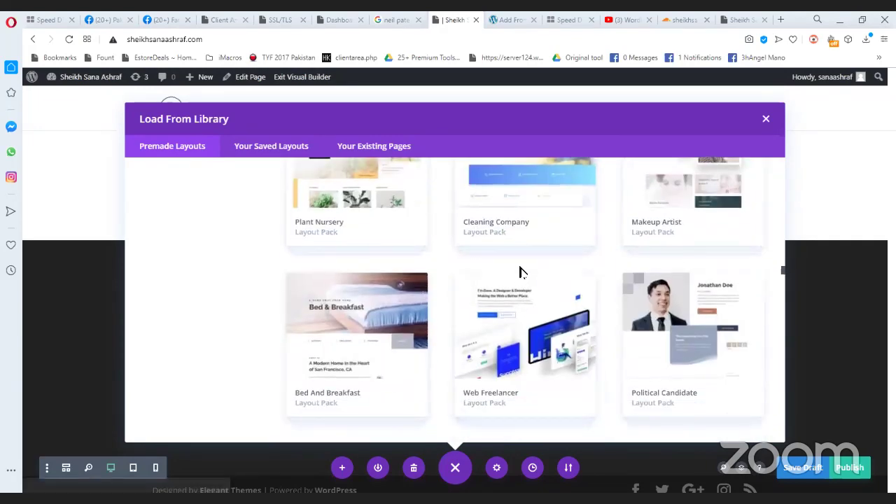
scroll(520, 272, "down", 3)
scroll(520, 272, "down", 2)
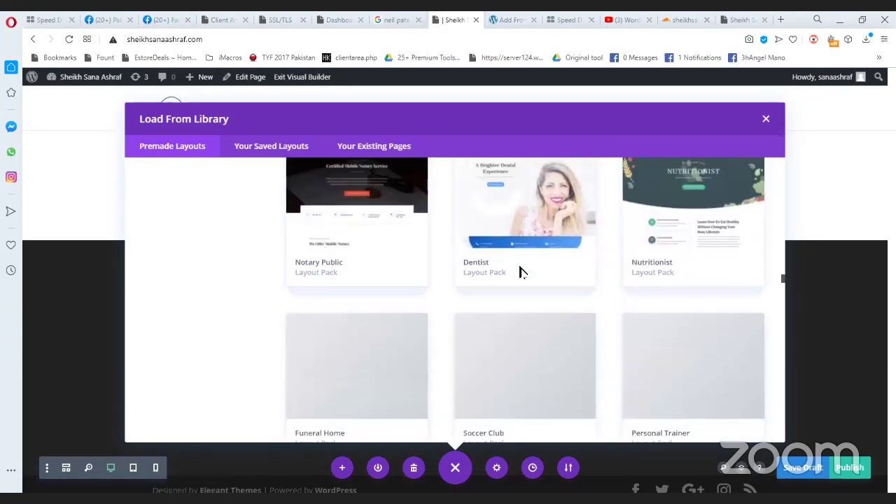
scroll(520, 271, "up", 4)
scroll(520, 271, "up", 5)
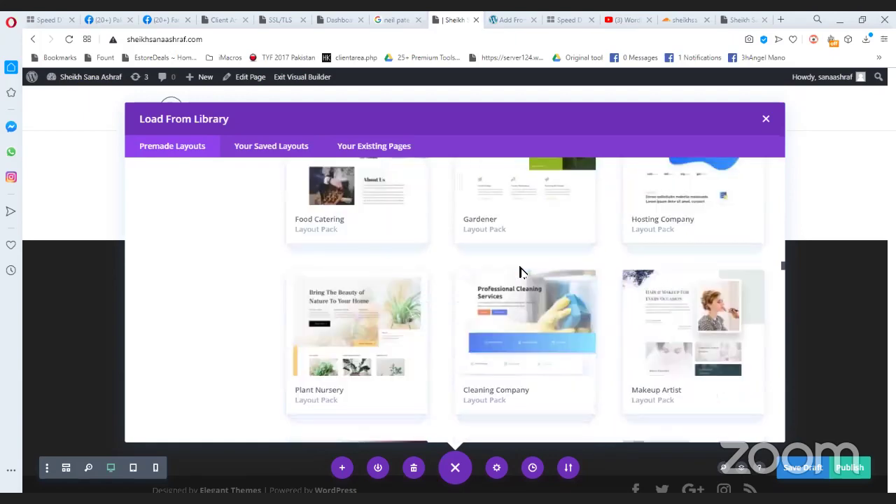
scroll(519, 272, "up", 2)
scroll(520, 272, "up", 2)
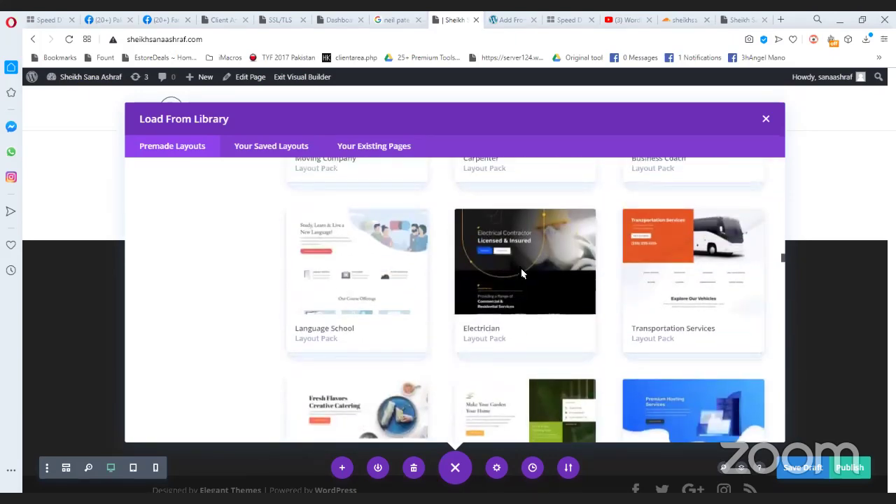
left_click(687, 256)
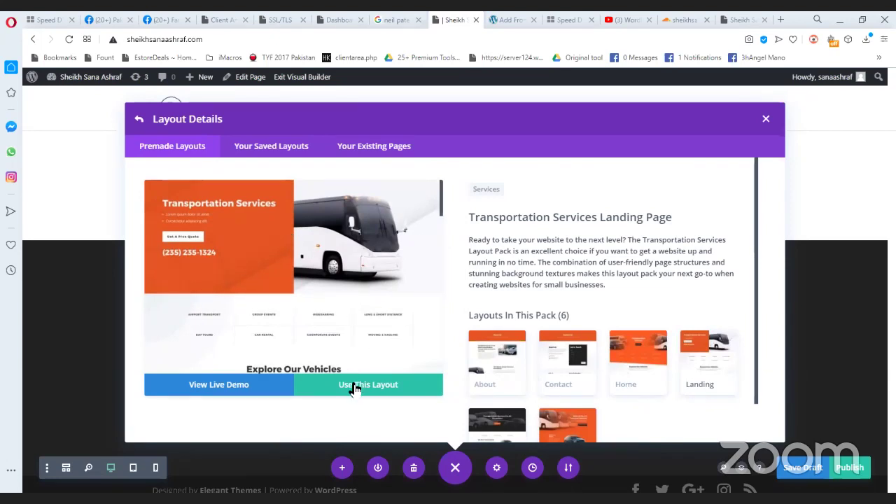
left_click(354, 389)
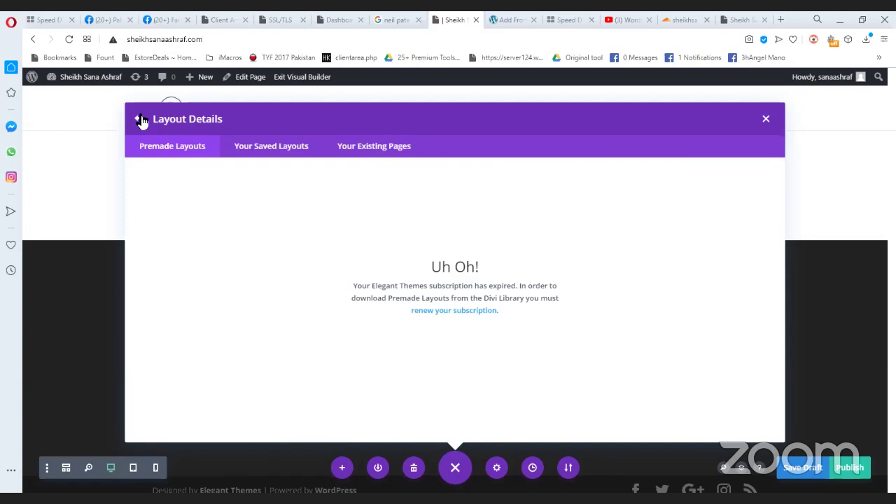
left_click(140, 120)
left_click(138, 119)
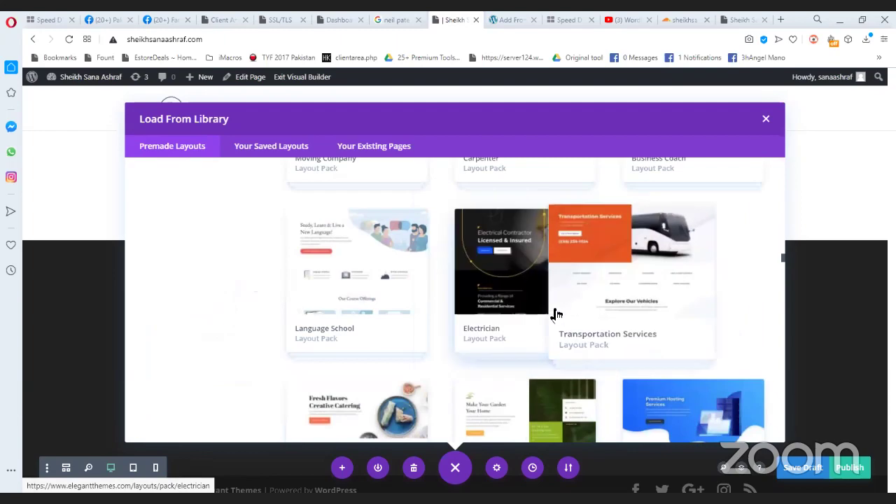
scroll(557, 315, "down", 10)
scroll(558, 315, "up", 2)
scroll(558, 315, "up", 15)
scroll(557, 315, "up", 5)
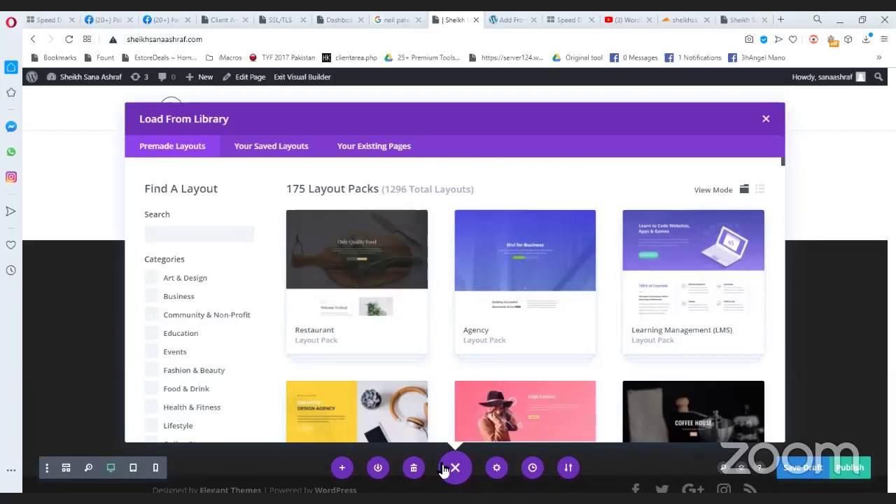
Step: Close the Divi layout library from the Agency pack details and collapse the builder's bottom bar
left_click(543, 219)
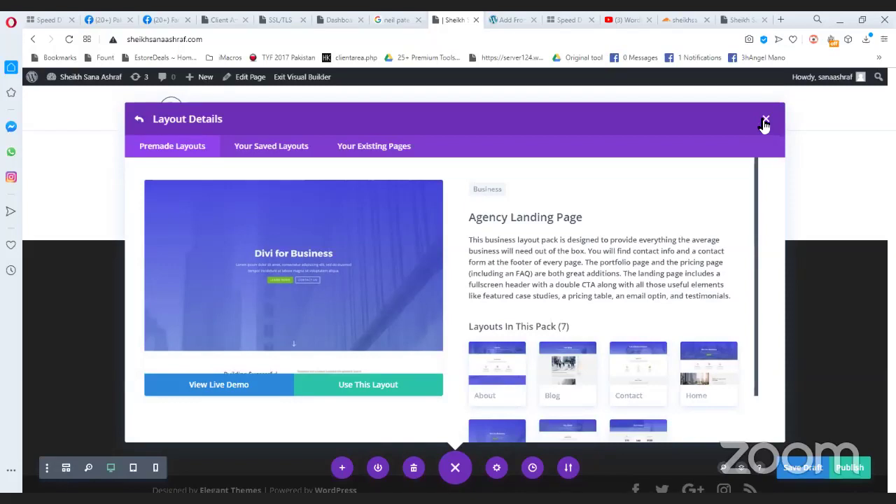
left_click(765, 121)
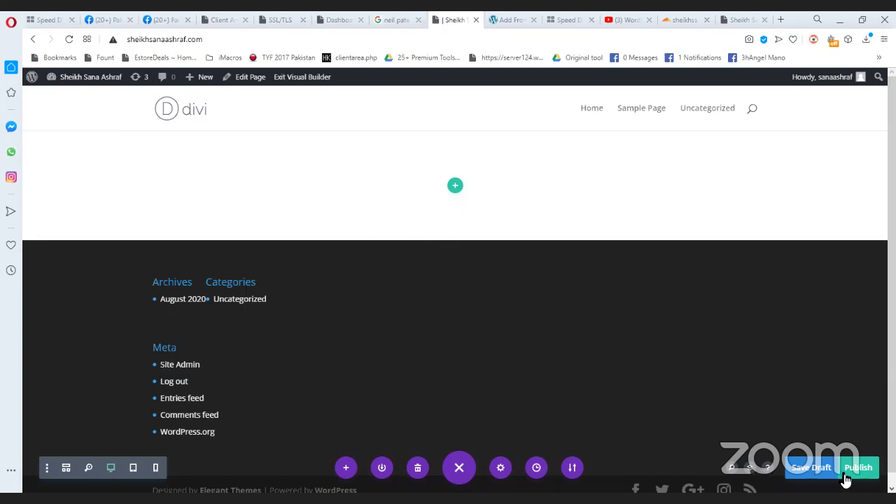
left_click(460, 467)
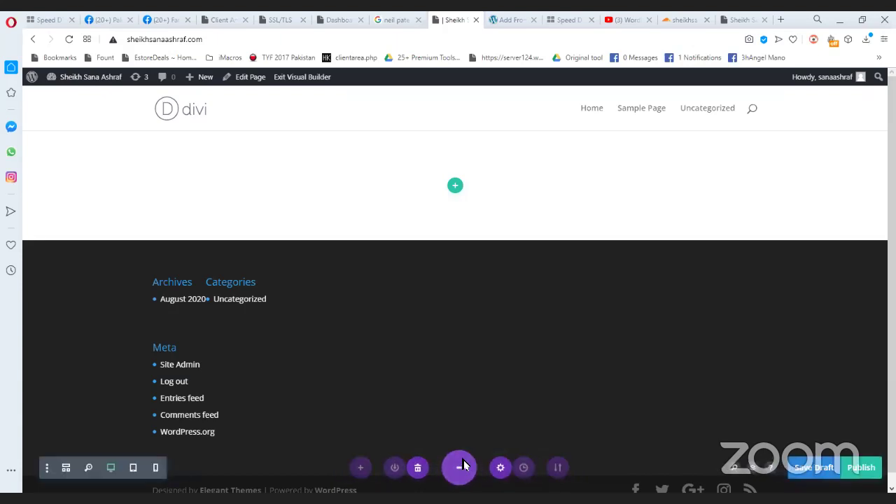
left_click(460, 466)
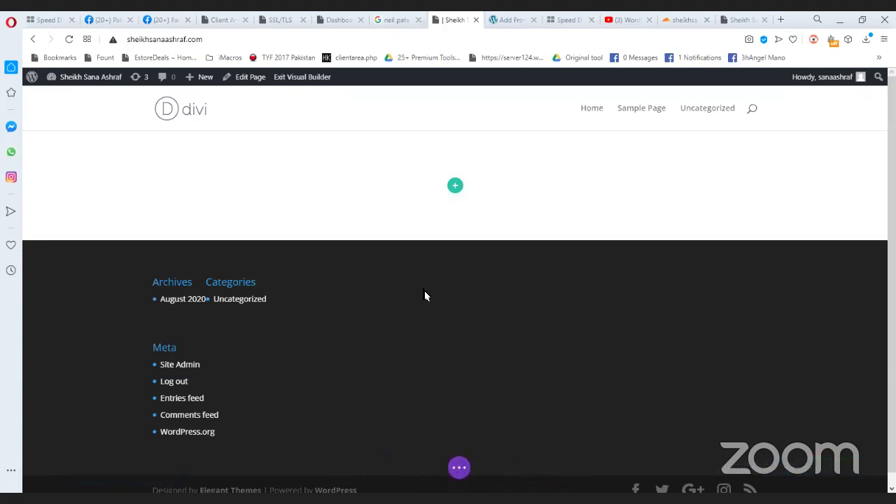
Step: Exit the Divi builder to the admin Dashboard, answering the Unsaved Changes prompt
mouse_move(74, 88)
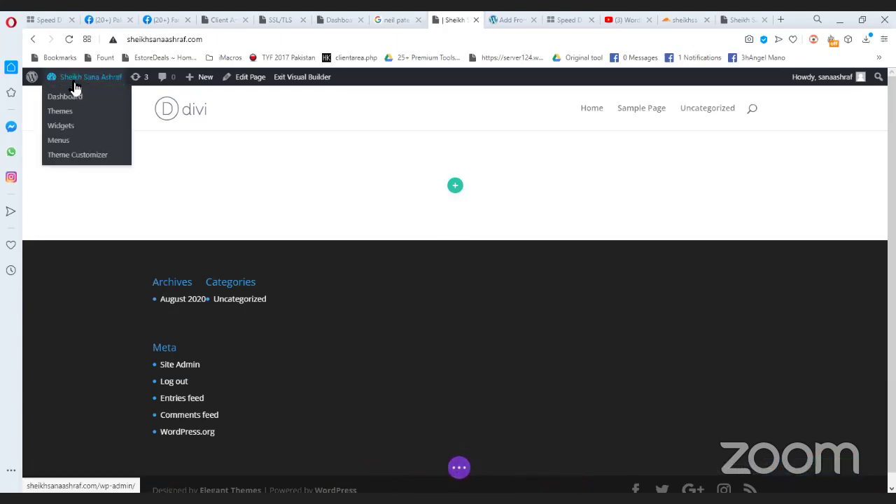
left_click(73, 93)
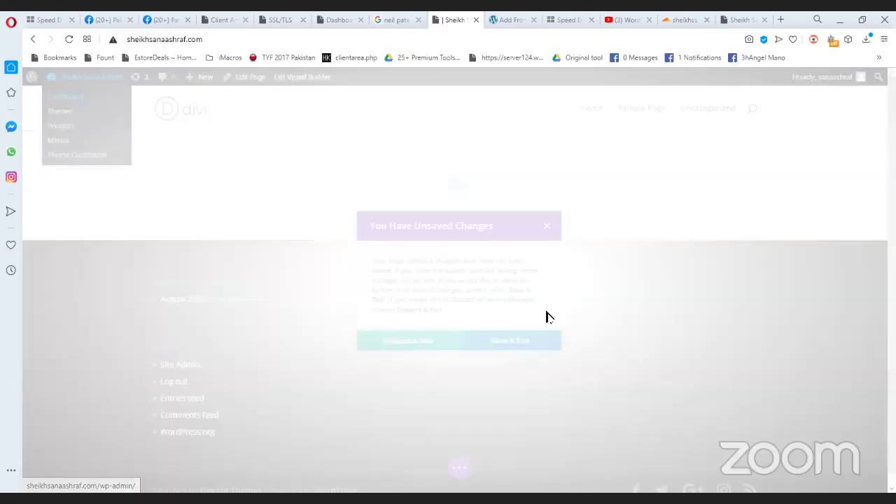
left_click(413, 347)
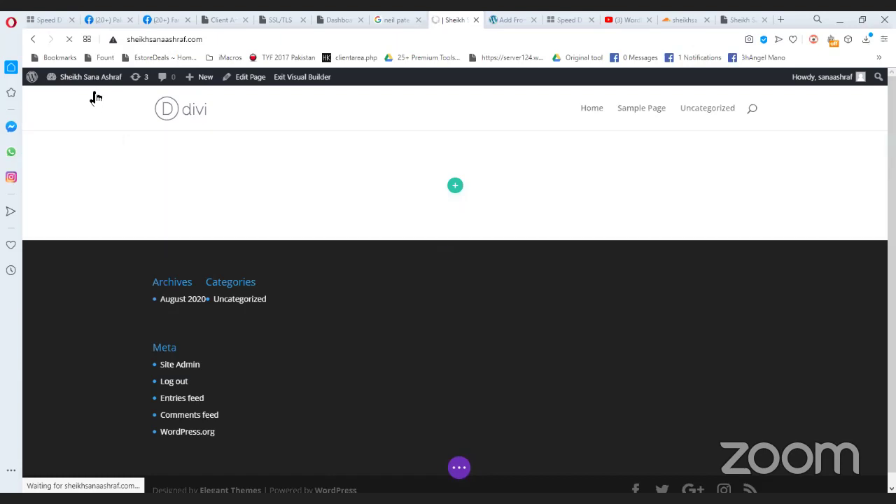
mouse_move(81, 82)
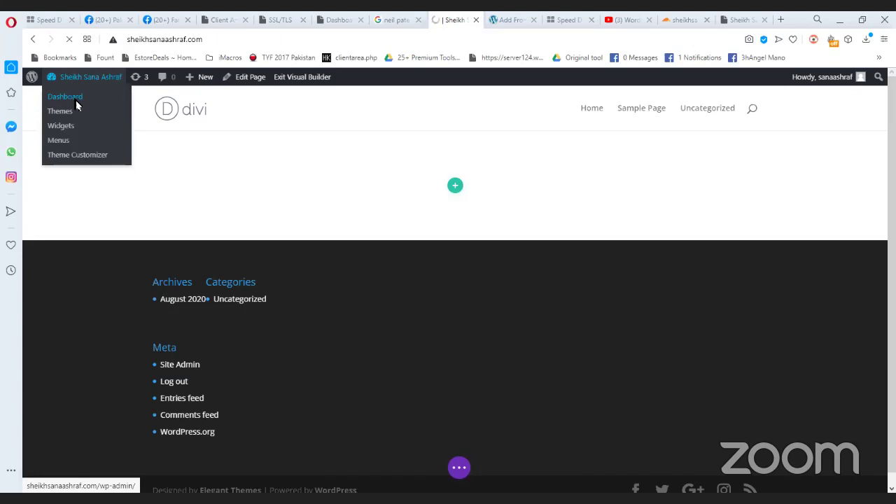
mouse_move(335, 203)
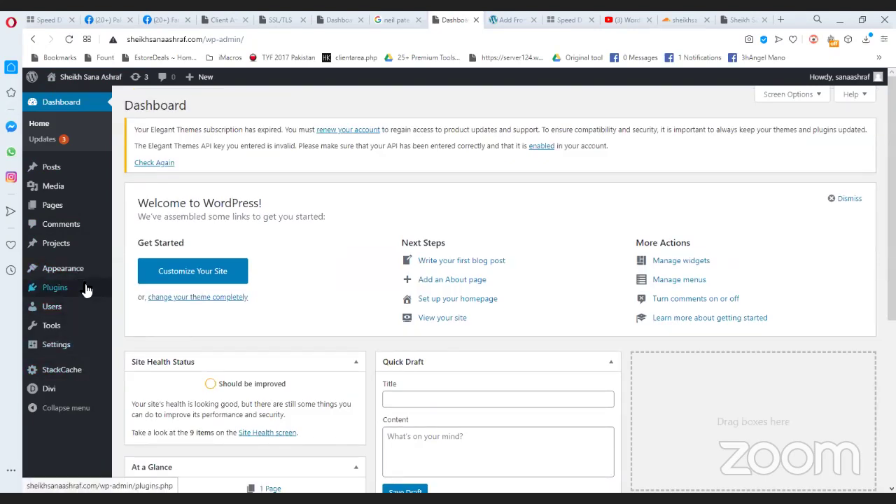
Step: Go to Appearance > Themes and open the Add New theme upload panel
mouse_move(91, 269)
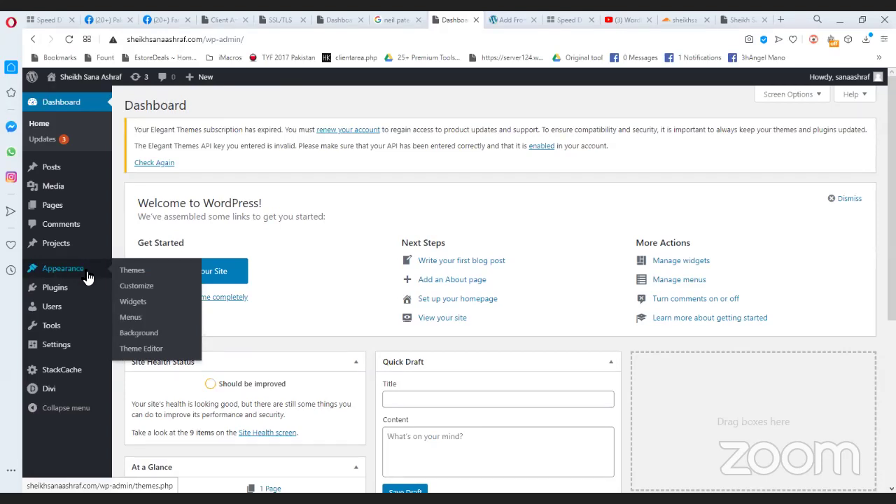
left_click(137, 277)
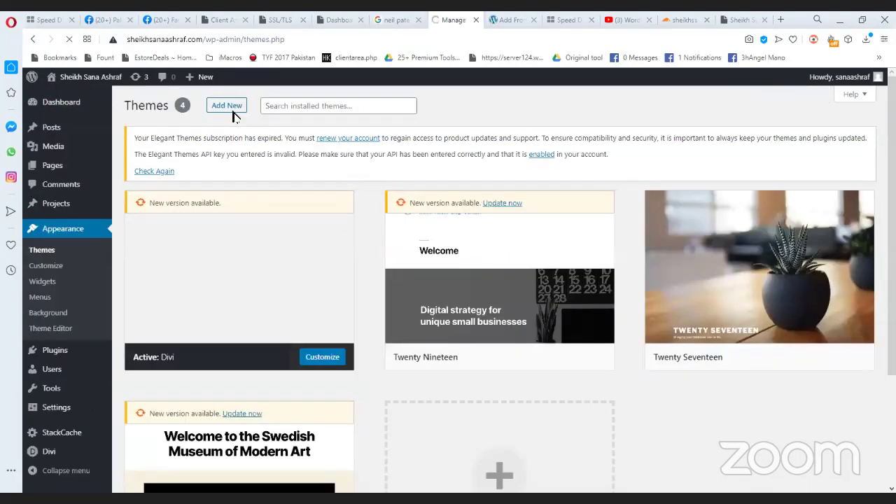
left_click(217, 106)
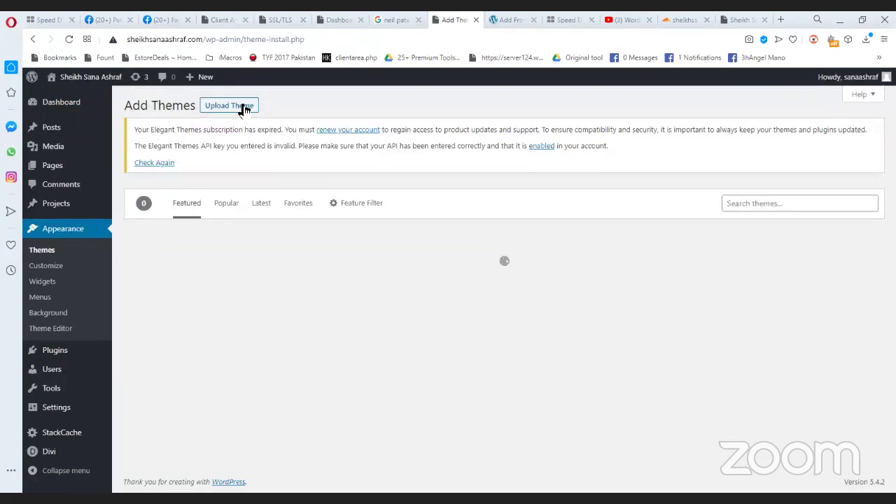
left_click(242, 109)
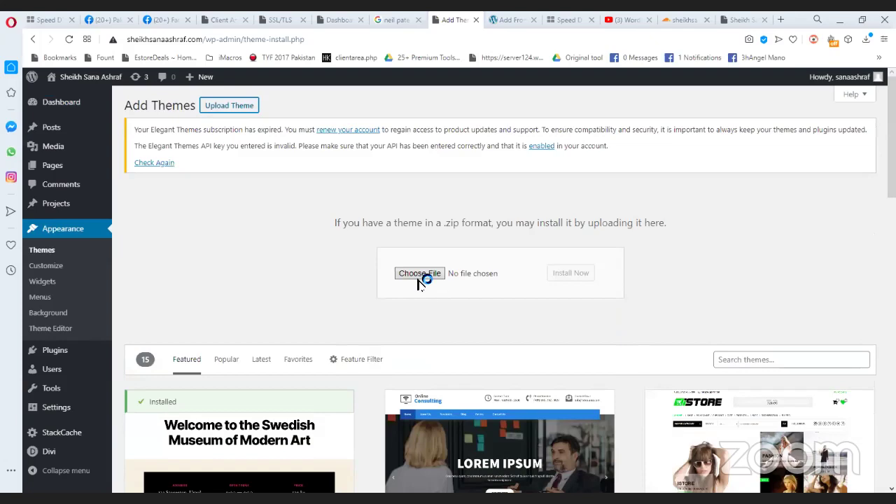
Step: Choose Newspaper_to_install.zip from Downloads > Compressed > newspaper-theme for upload
left_click(417, 275)
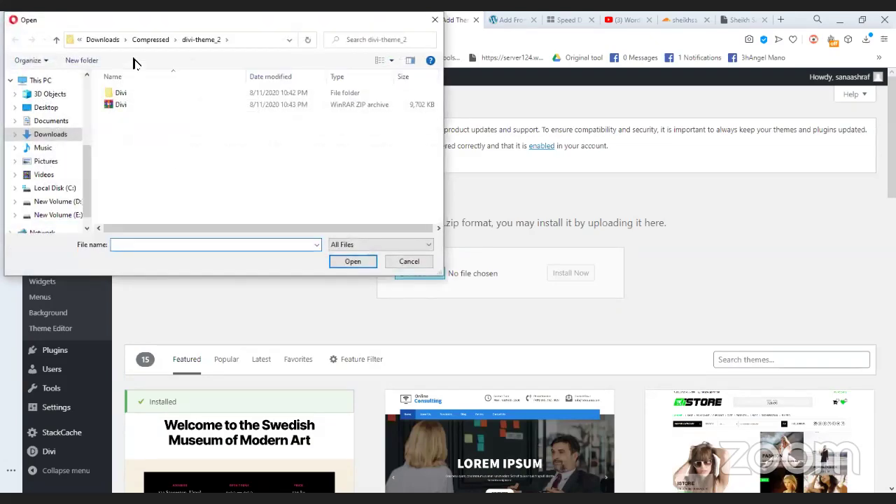
left_click(150, 39)
scroll(144, 202, "down", 4)
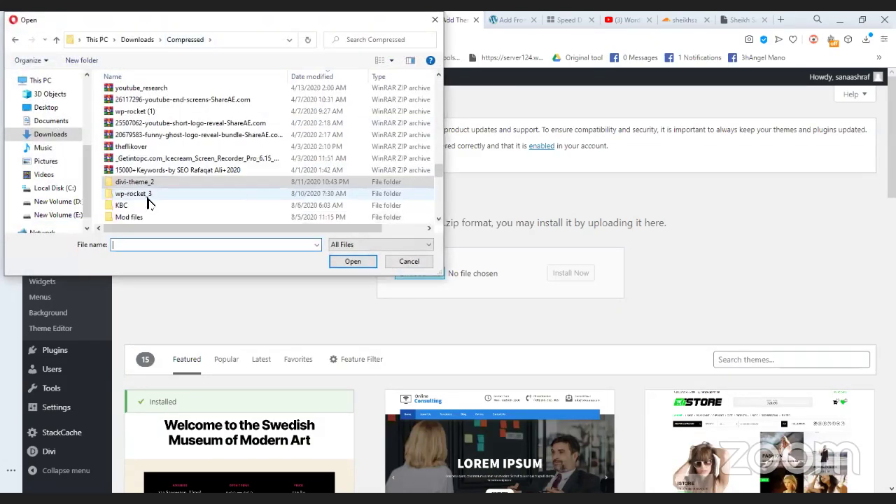
scroll(147, 203, "down", 1)
double_click(126, 159)
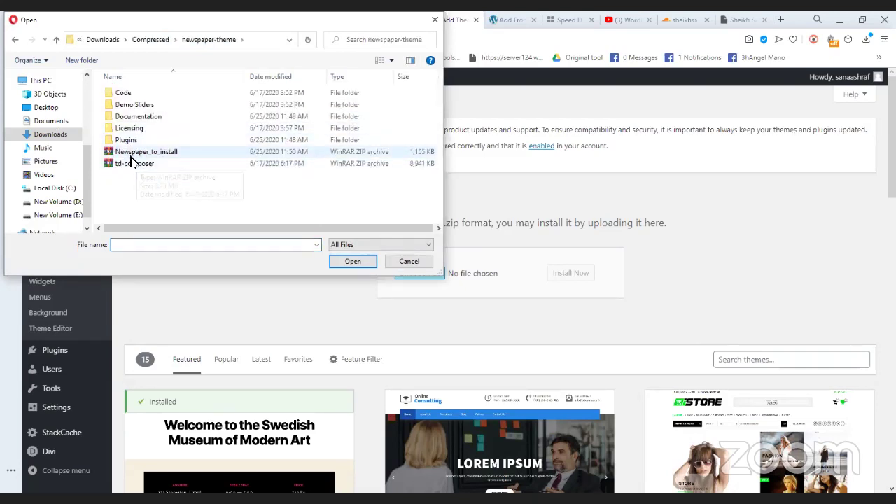
left_click(130, 153)
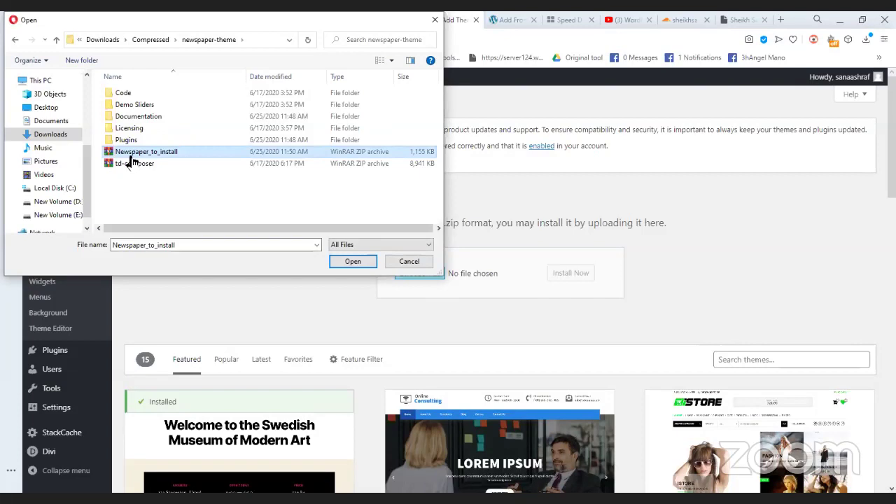
double_click(129, 154)
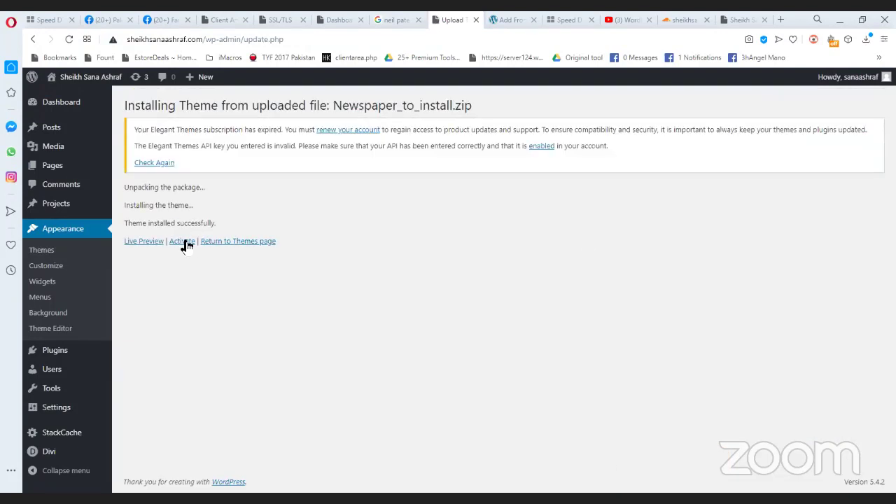
Step: Activate the Newspaper theme and review its welcome page listing four uninstalled tagDiv plugins
left_click(179, 242)
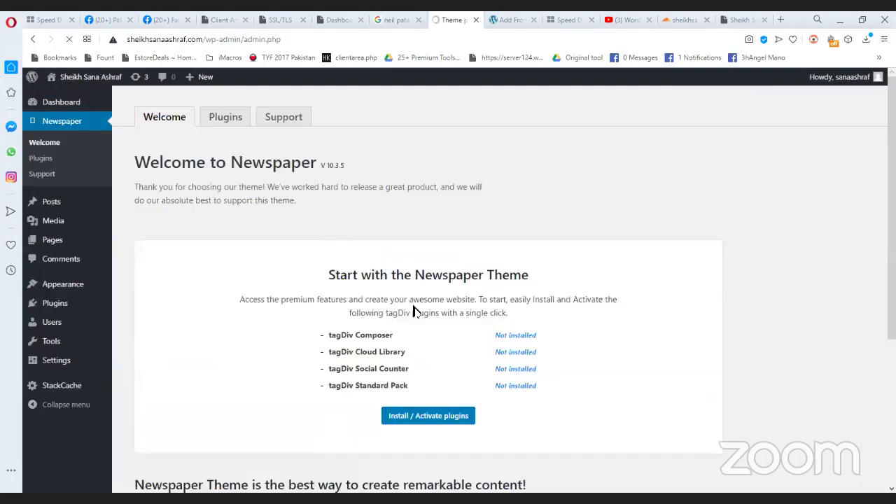
scroll(413, 336, "down", 2)
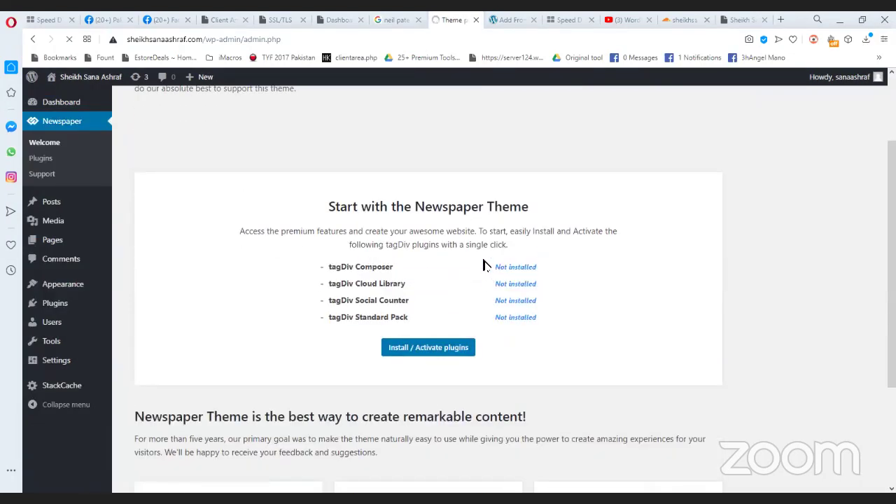
Step: Run 'Install / Activate plugins' on the Newspaper welcome page until all four tagDiv plugins succeed
left_click(418, 348)
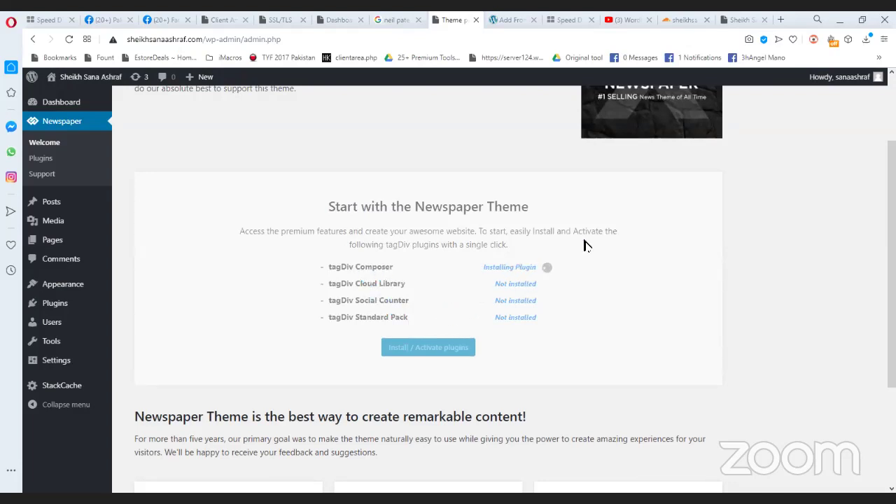
scroll(636, 222, "up", 2)
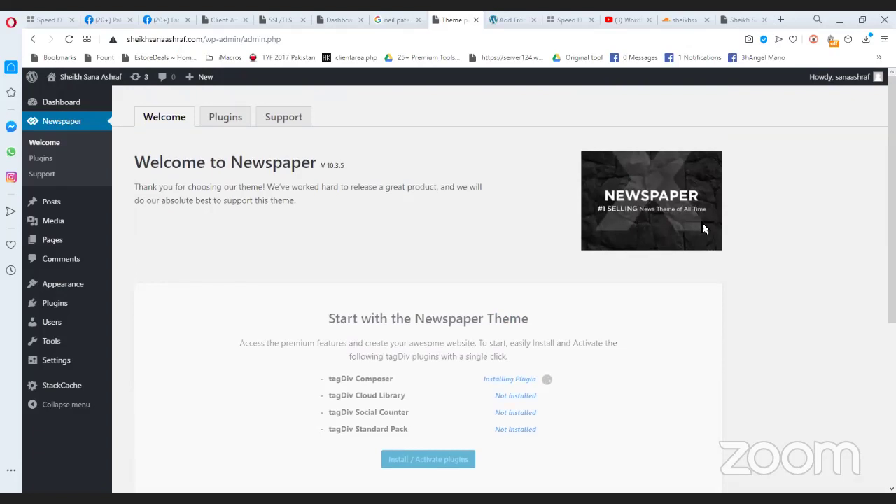
scroll(393, 275, "down", 2)
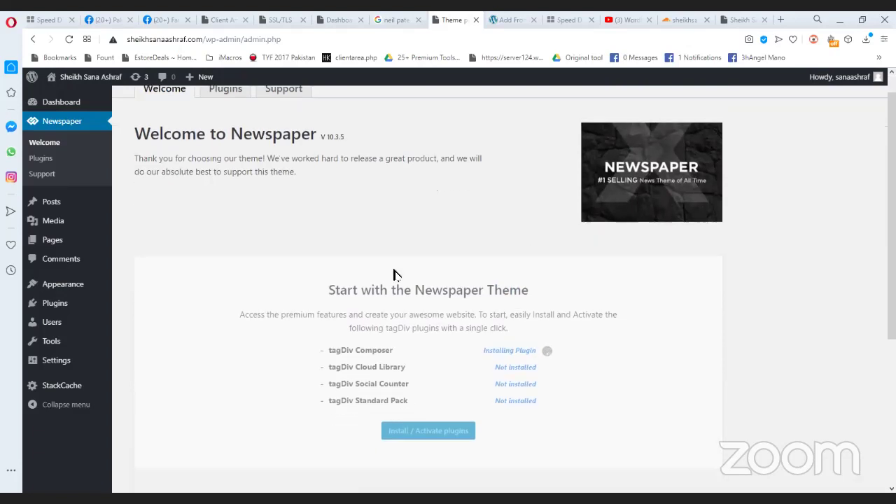
scroll(393, 273, "up", 1)
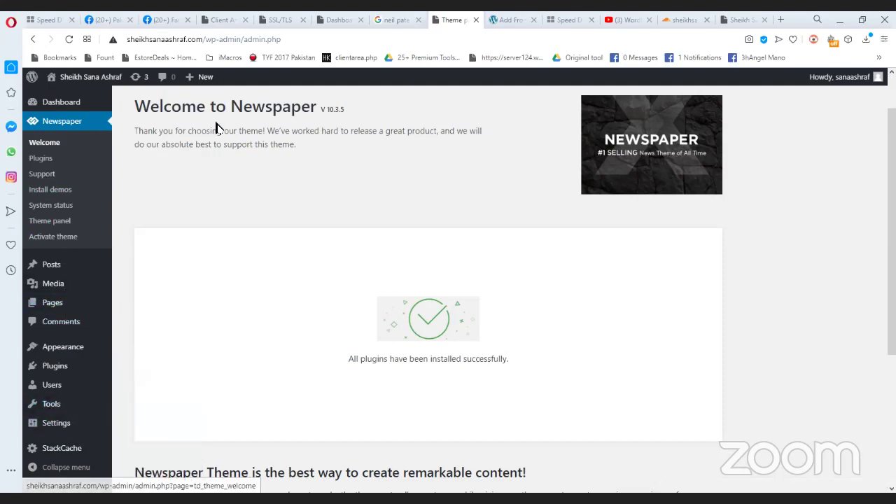
Step: Open Newspaper > Install demos and browse cards like Travel Guides, Architecture and News Magazine
left_click(43, 191)
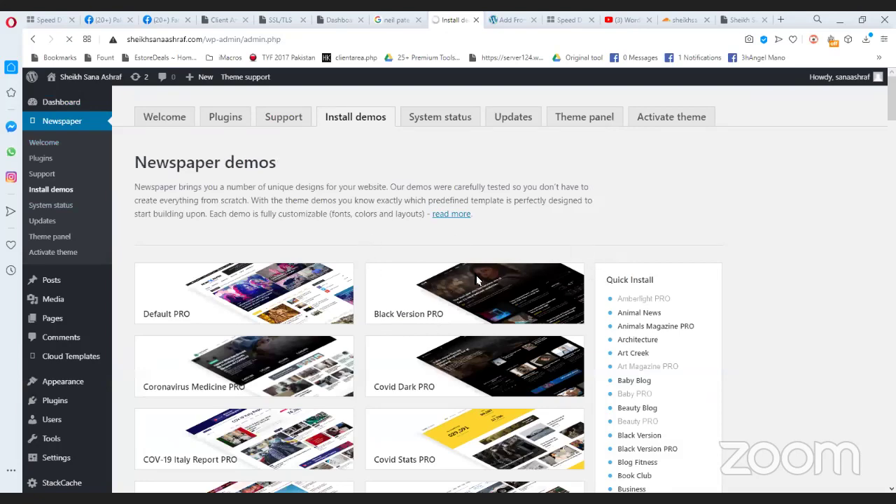
scroll(476, 280, "down", 2)
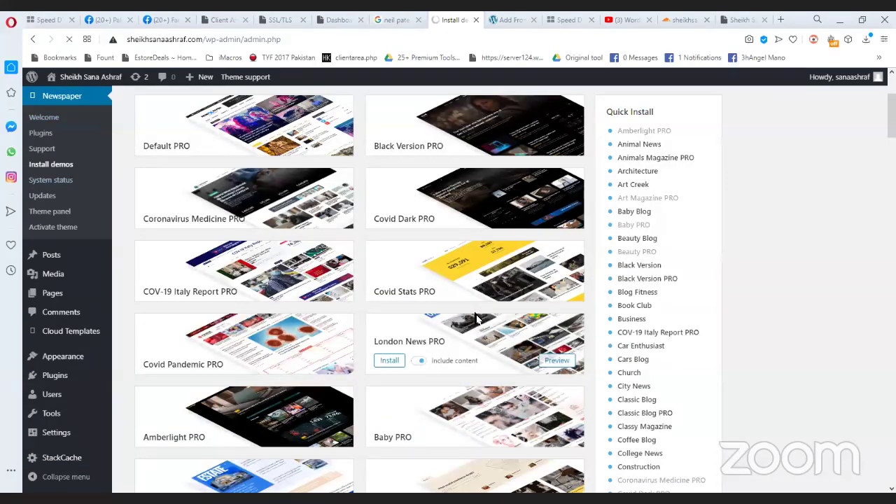
scroll(476, 318, "down", 10)
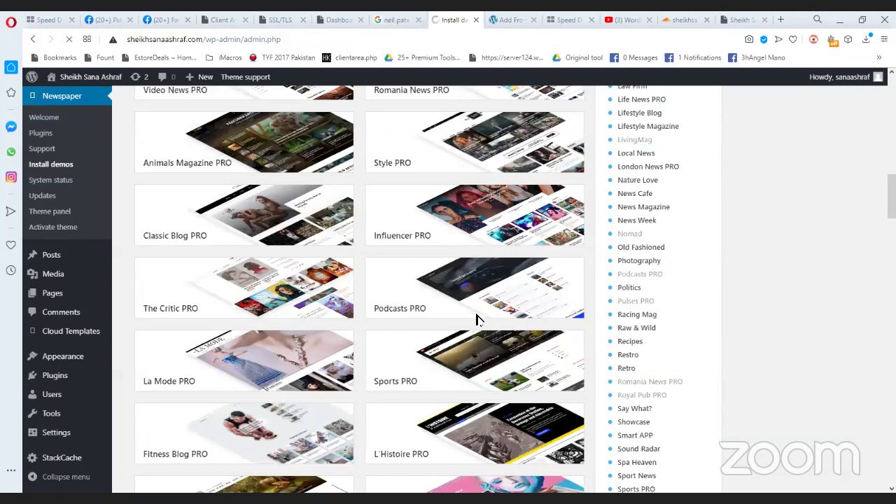
scroll(476, 318, "down", 5)
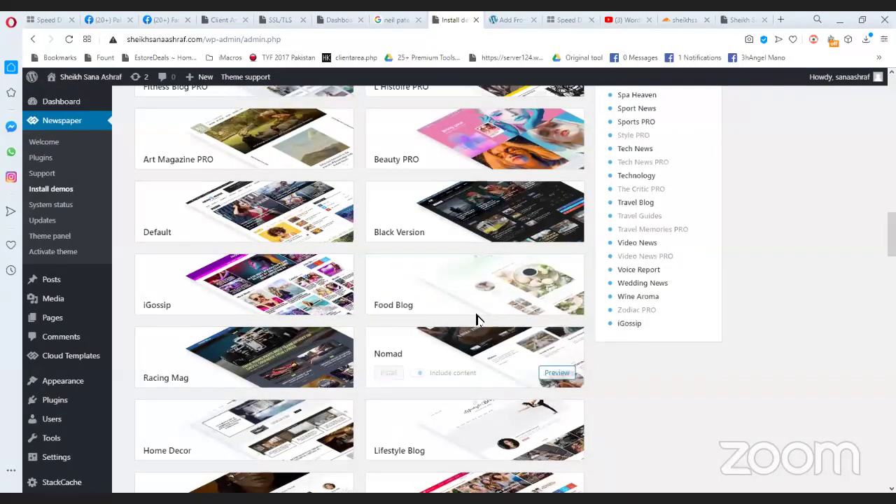
scroll(475, 318, "up", 1)
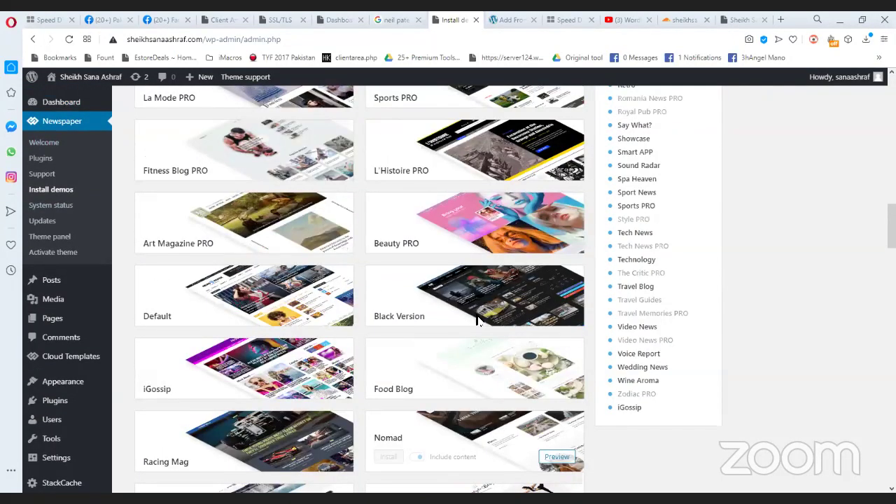
scroll(477, 320, "down", 5)
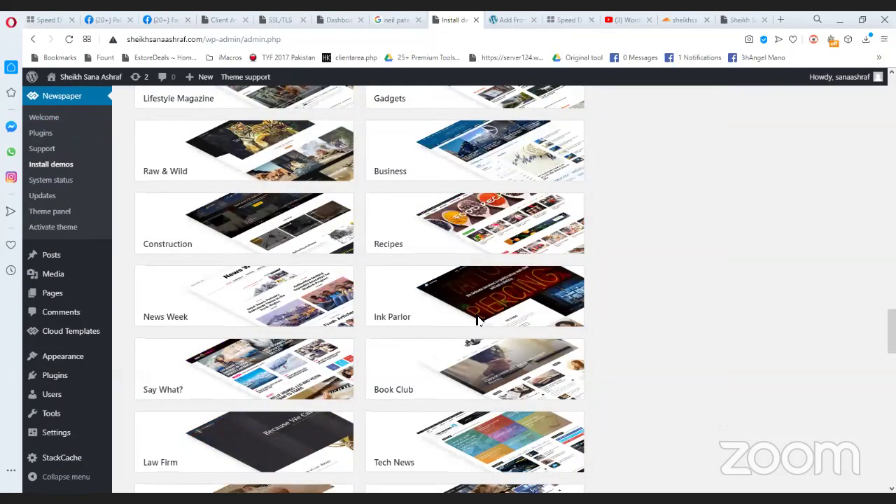
scroll(478, 319, "down", 1)
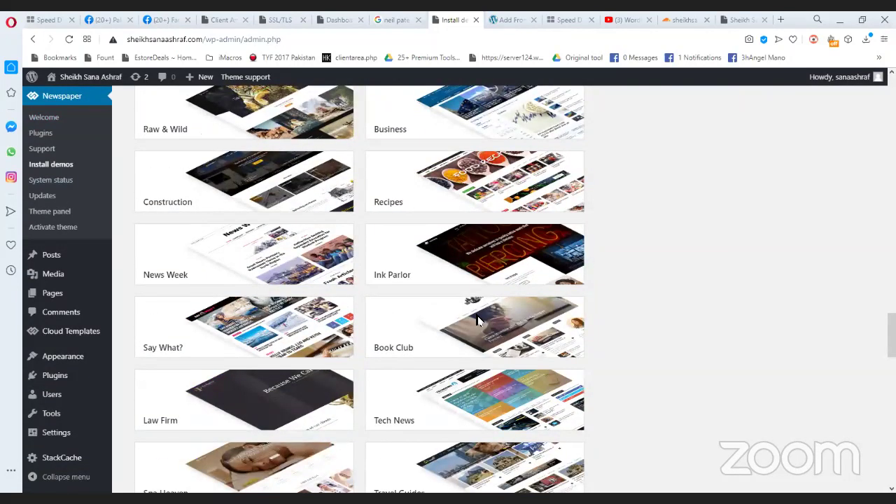
scroll(478, 320, "down", 5)
scroll(476, 317, "up", 2)
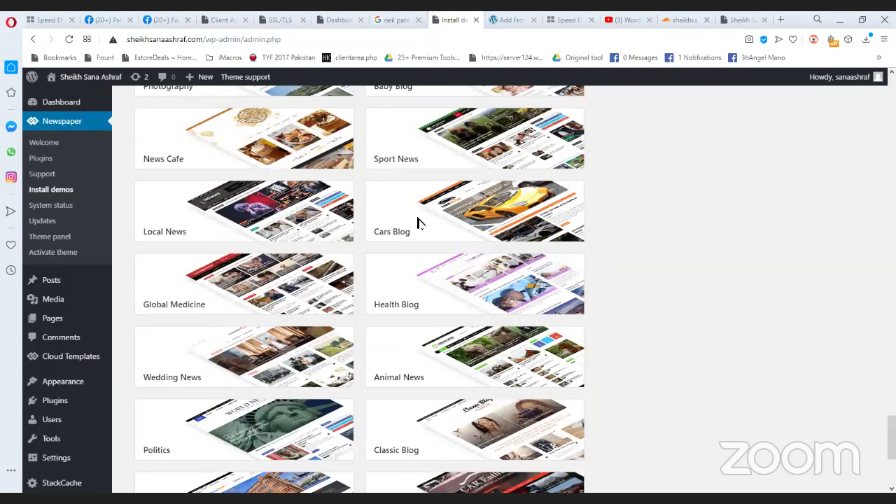
scroll(450, 236, "up", 5)
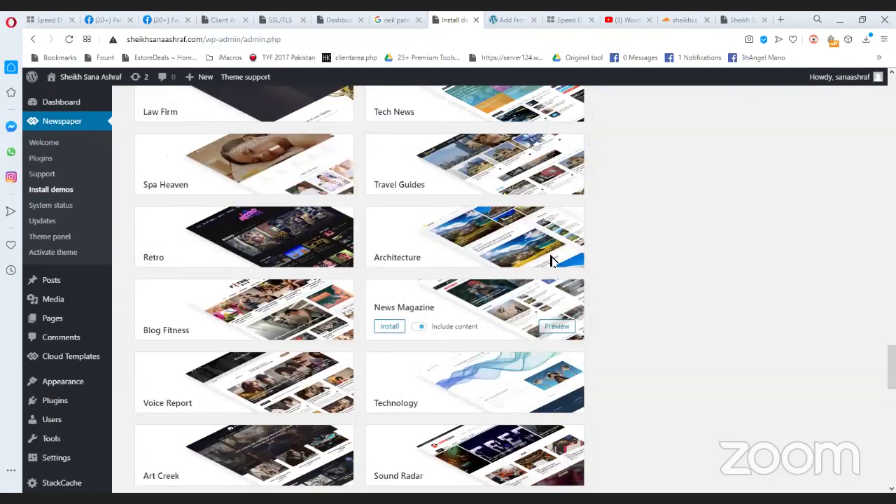
scroll(553, 258, "up", 1)
Step: Preview the Tech News demo at demo.tagdiv.com/newspaper_tech in a new tab and scroll through it
left_click(555, 256)
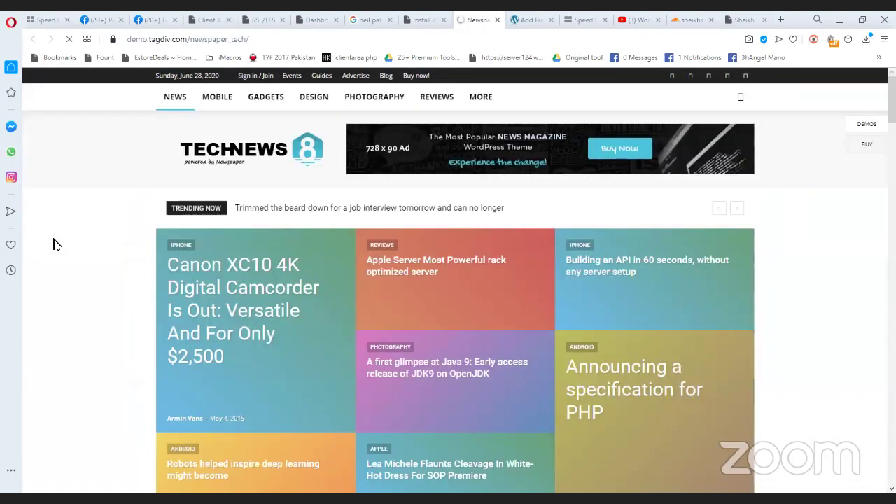
scroll(56, 243, "down", 5)
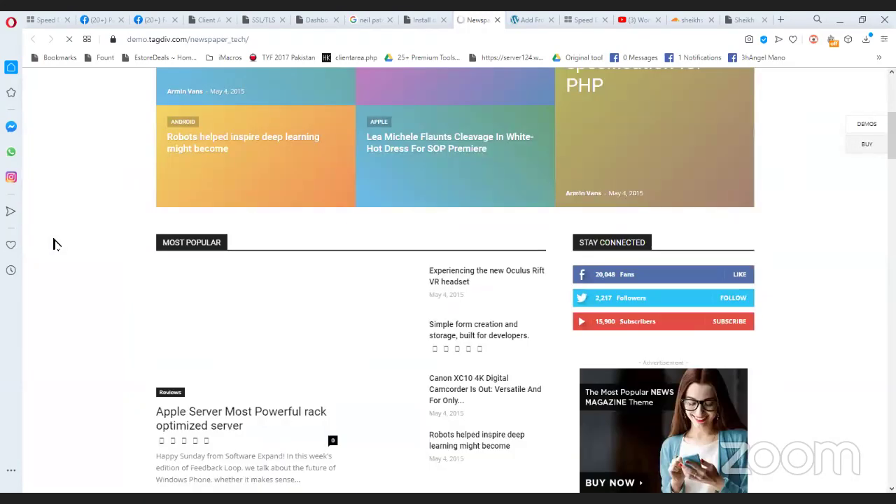
scroll(56, 243, "up", 3)
scroll(56, 244, "up", 1)
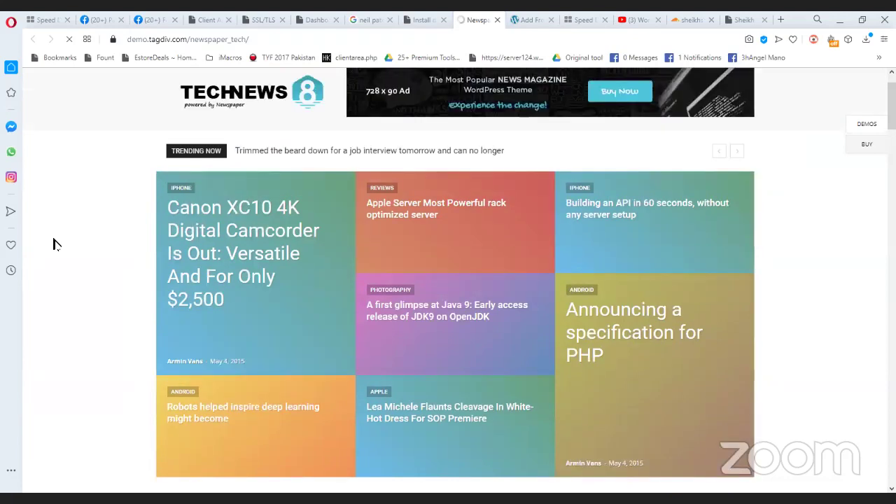
scroll(56, 243, "down", 3)
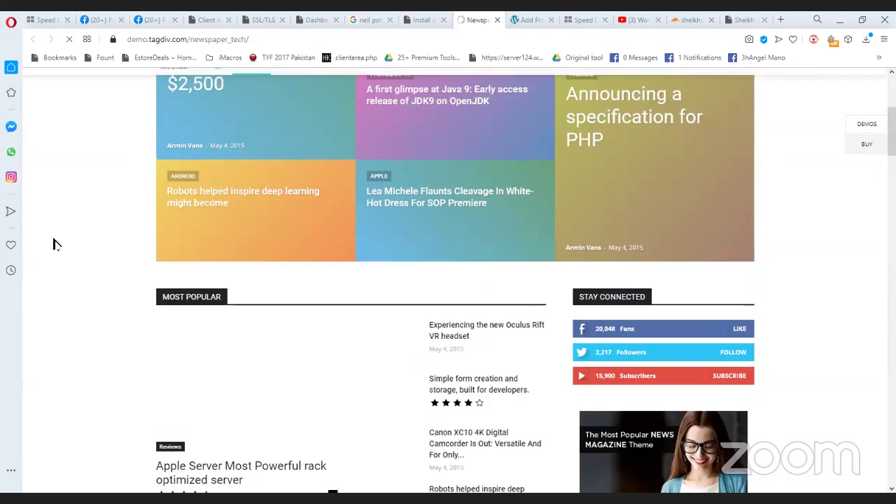
scroll(56, 245, "up", 2)
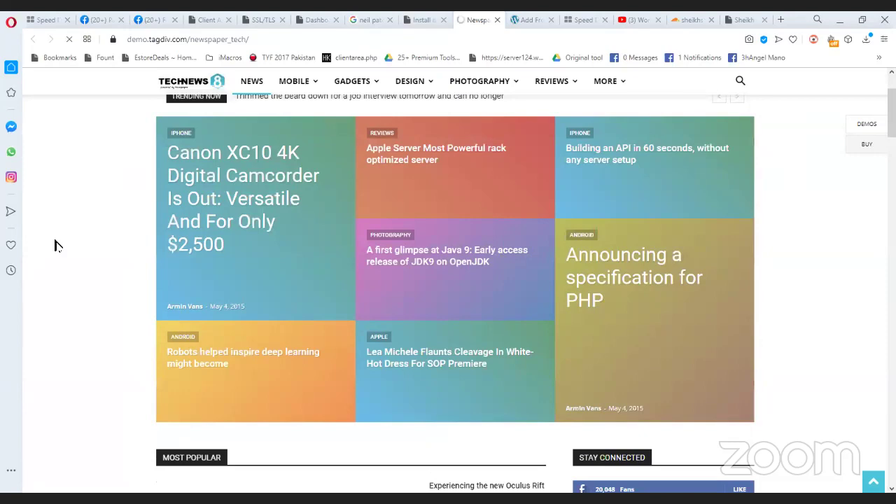
scroll(56, 245, "down", 5)
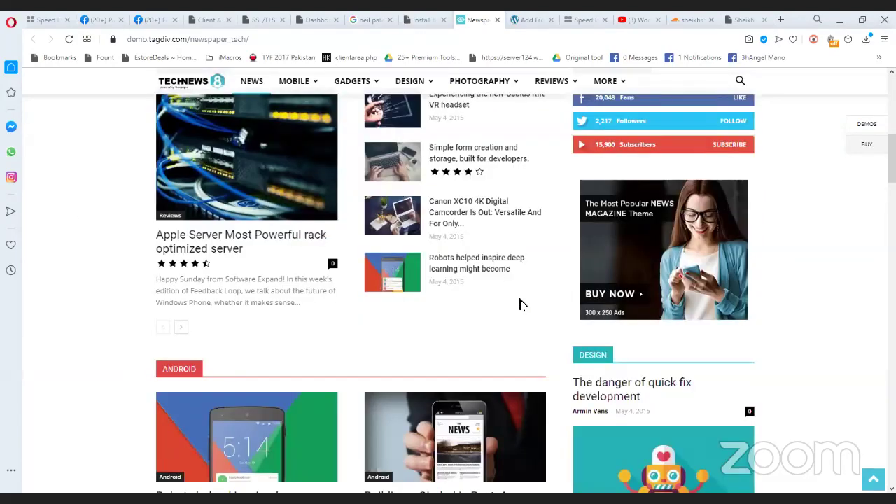
scroll(520, 304, "down", 5)
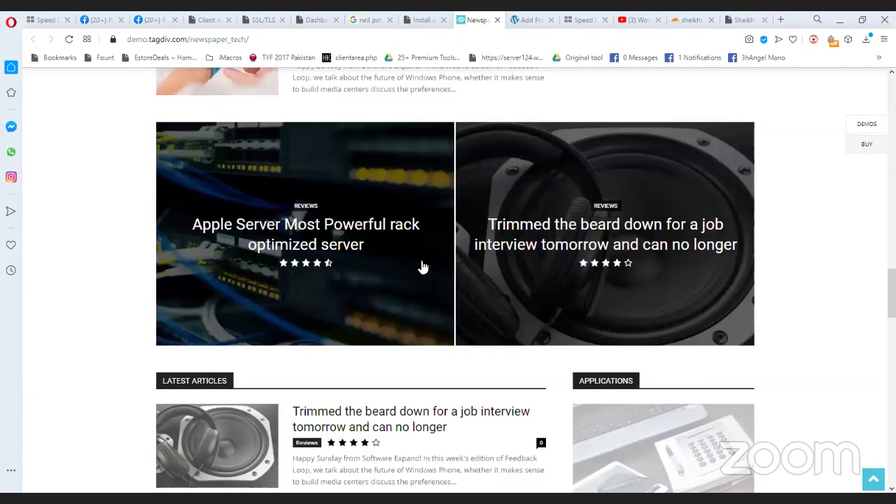
key("ctrl+shift+Tab")
Step: Confirm installing the full Tech News demo so its import starts
mouse_move(458, 248)
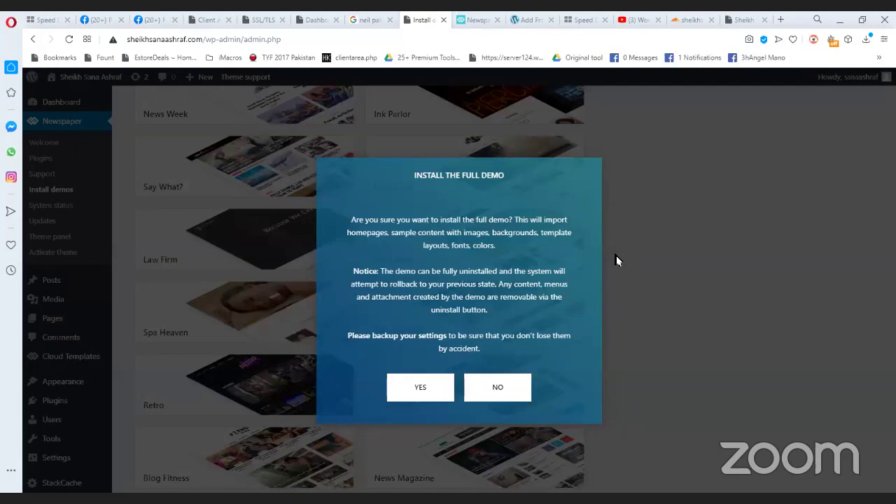
key("Return")
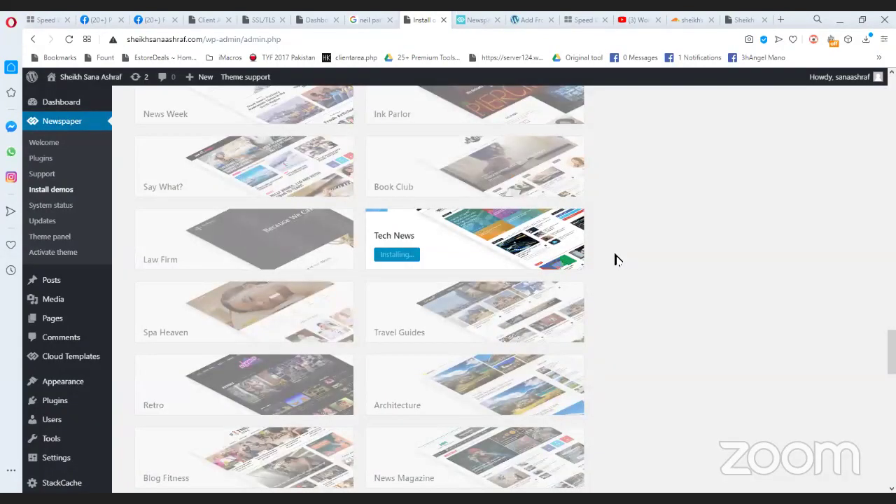